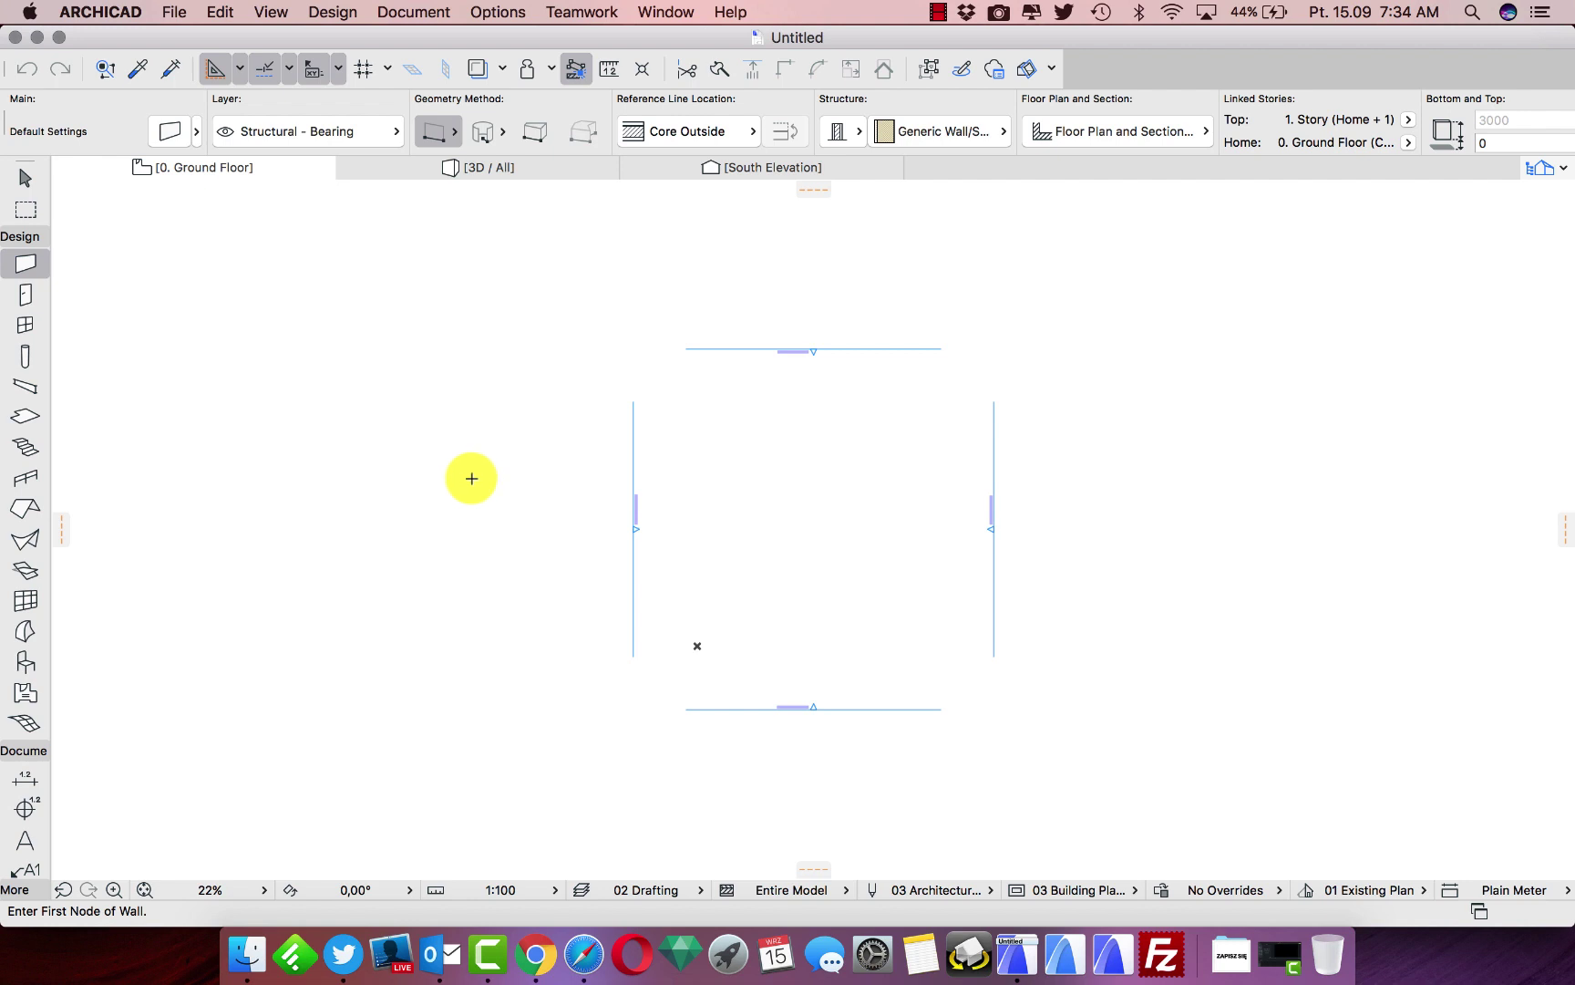
Draw one long horizontal wall across the Ground Floor plan, then select the Object tool
scroll(471, 474, "up", 5)
middle_click_drag(453, 475, 970, 496)
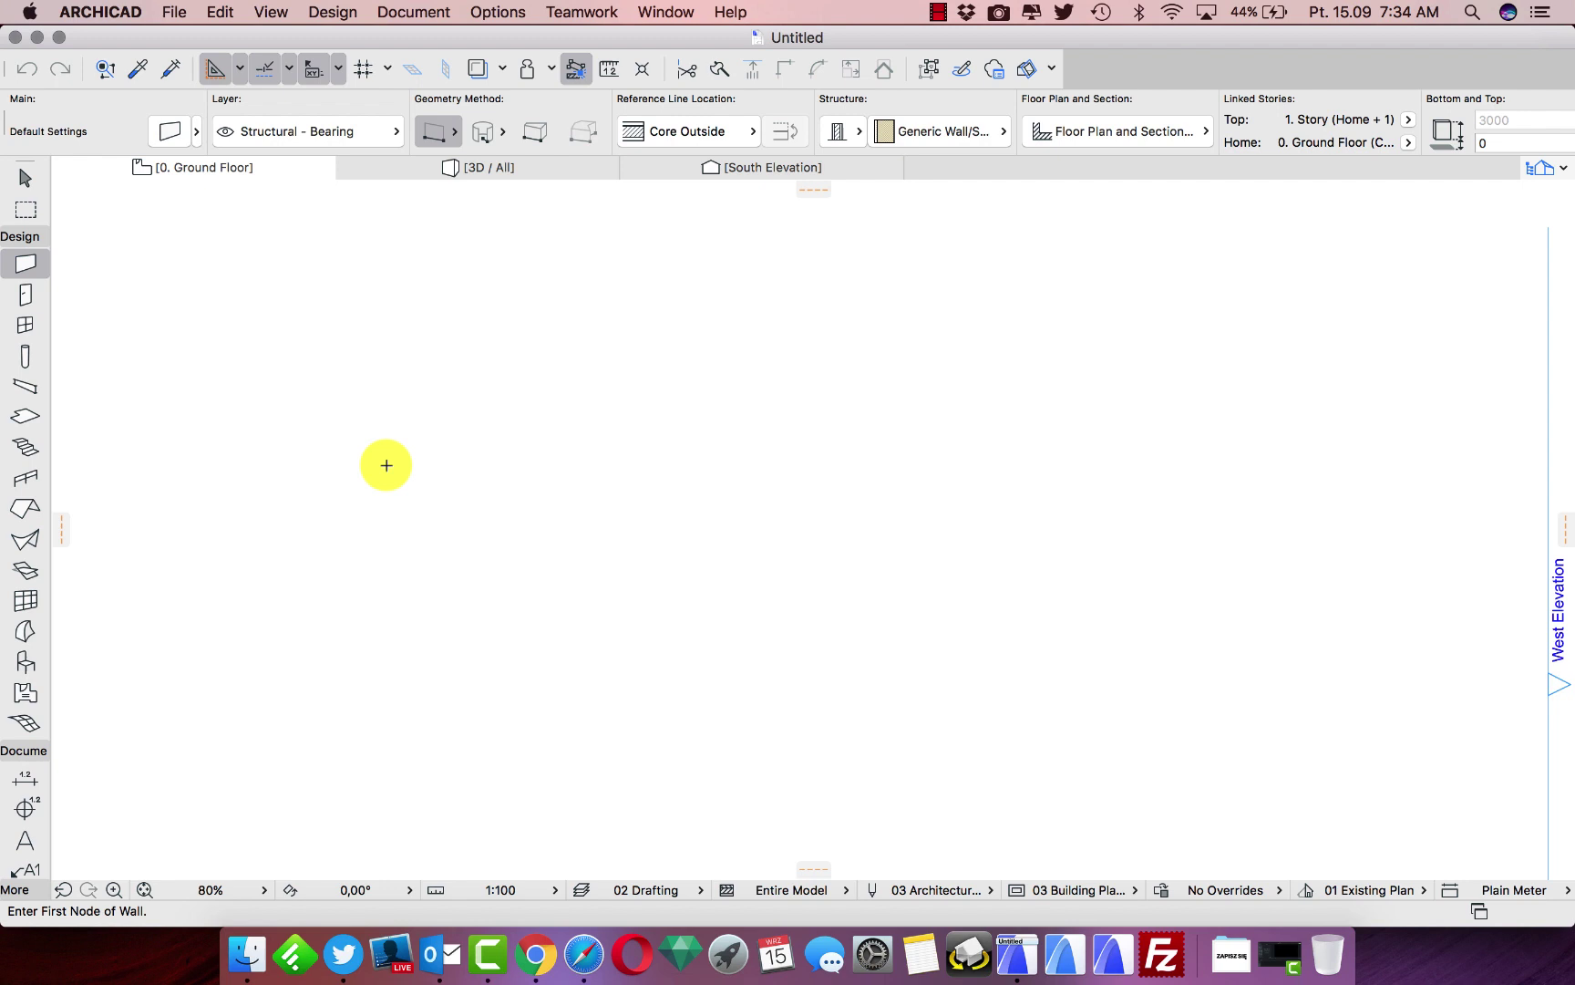
scroll(386, 465, "up", 4)
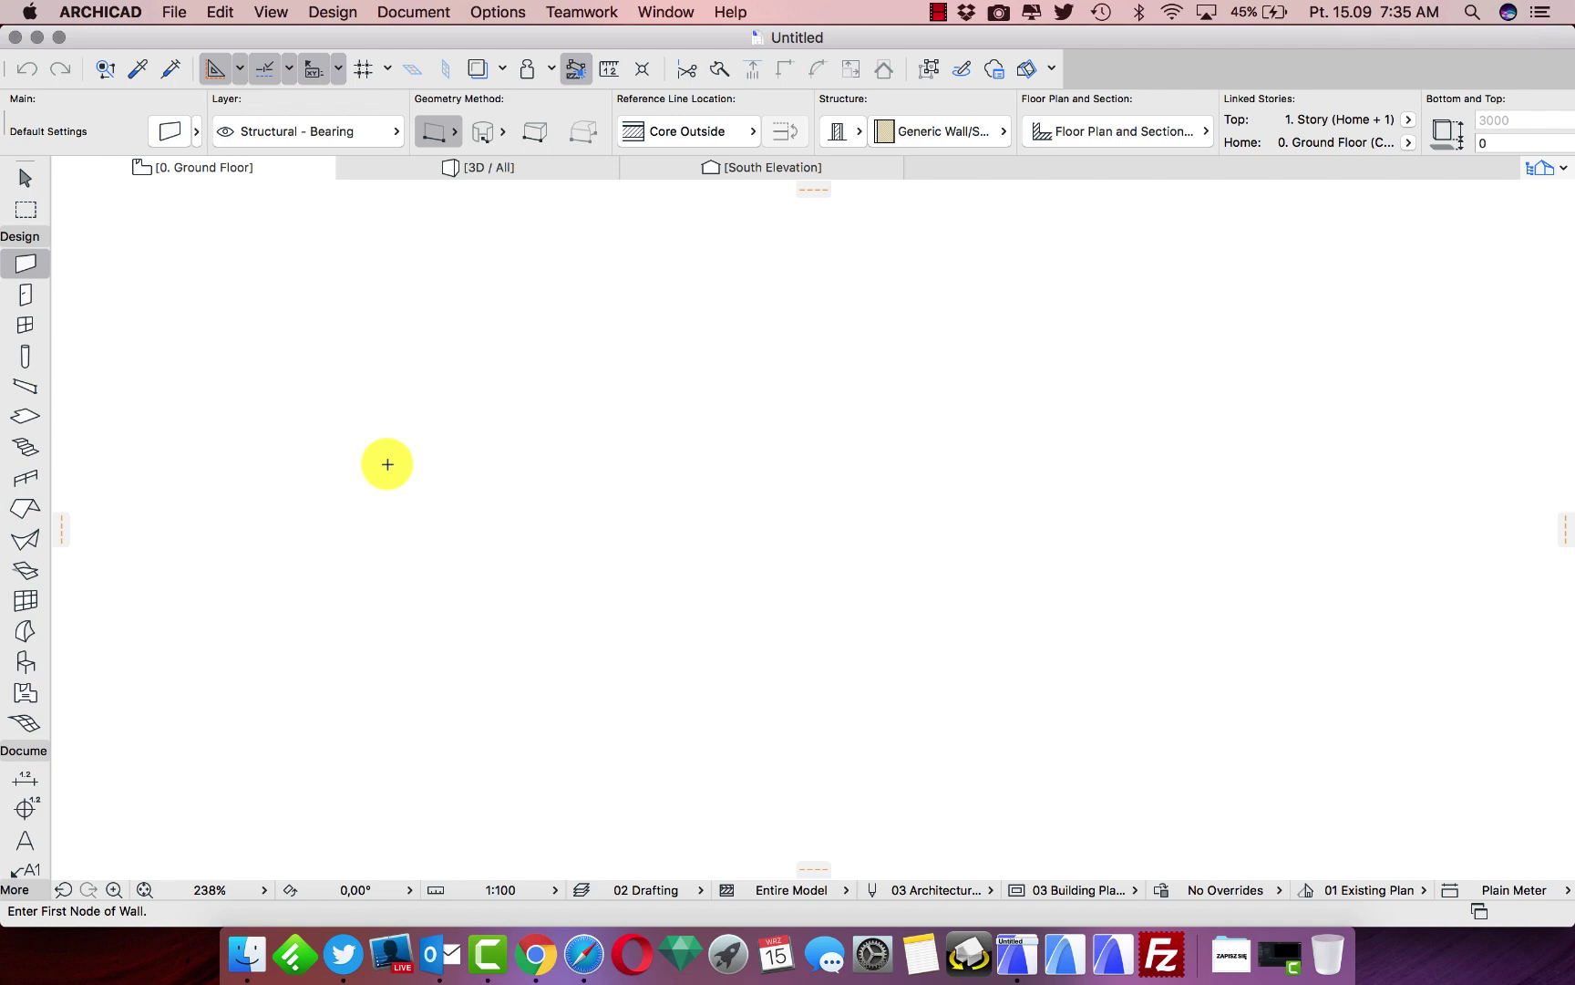
left_click(372, 465)
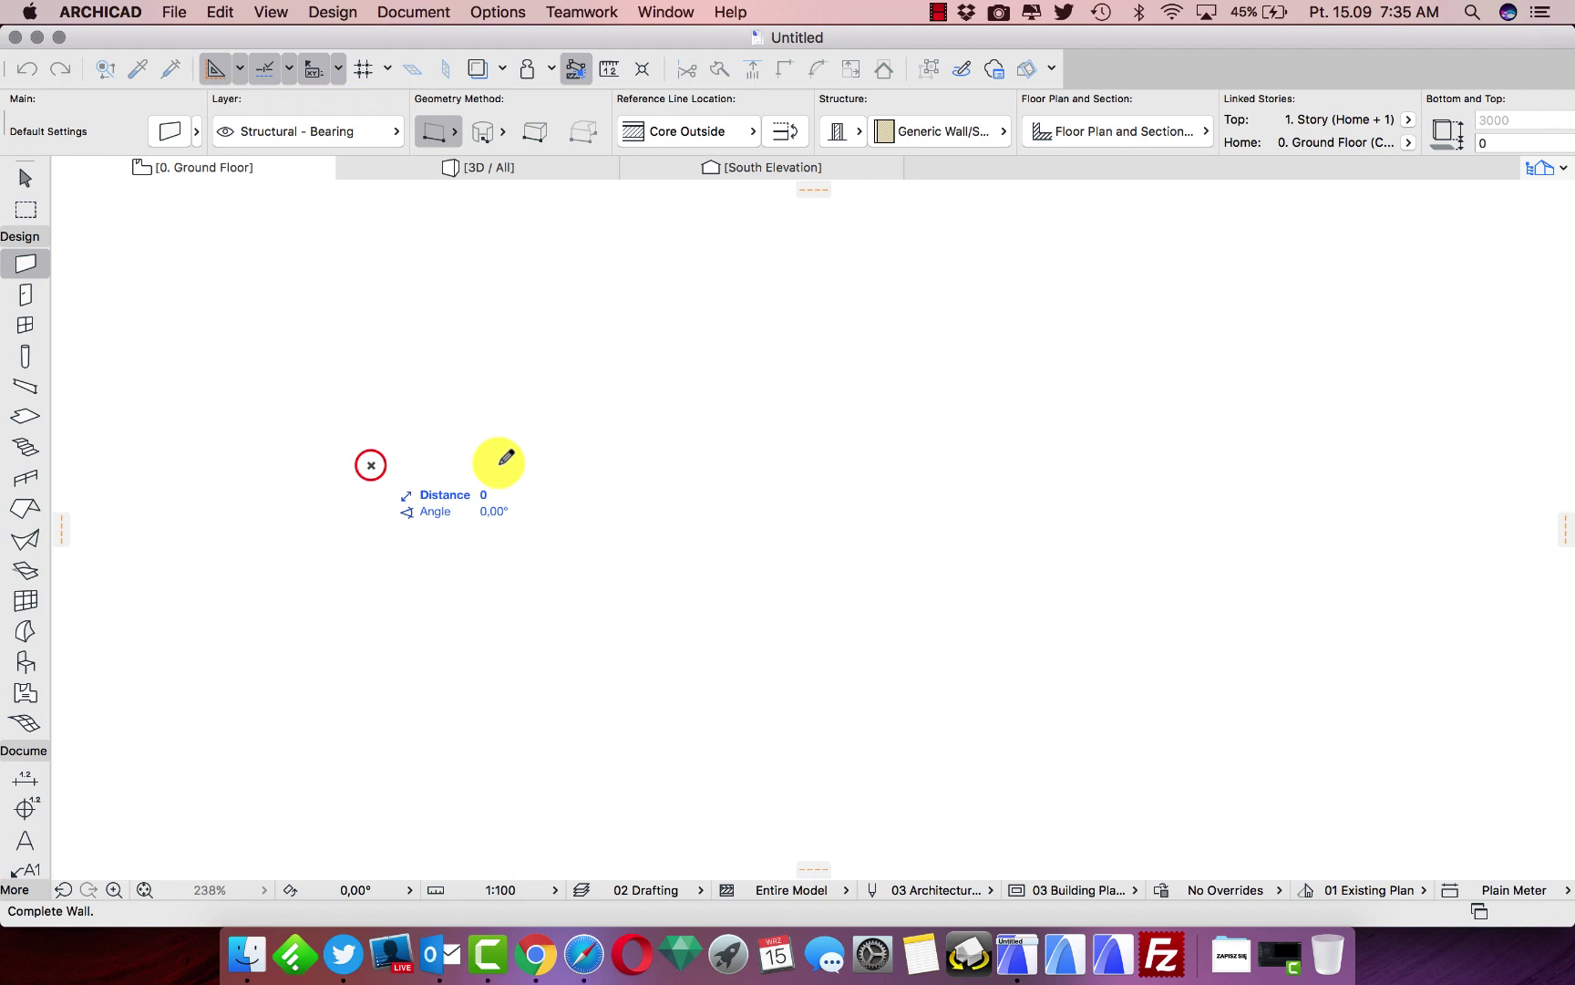
left_click(1350, 465)
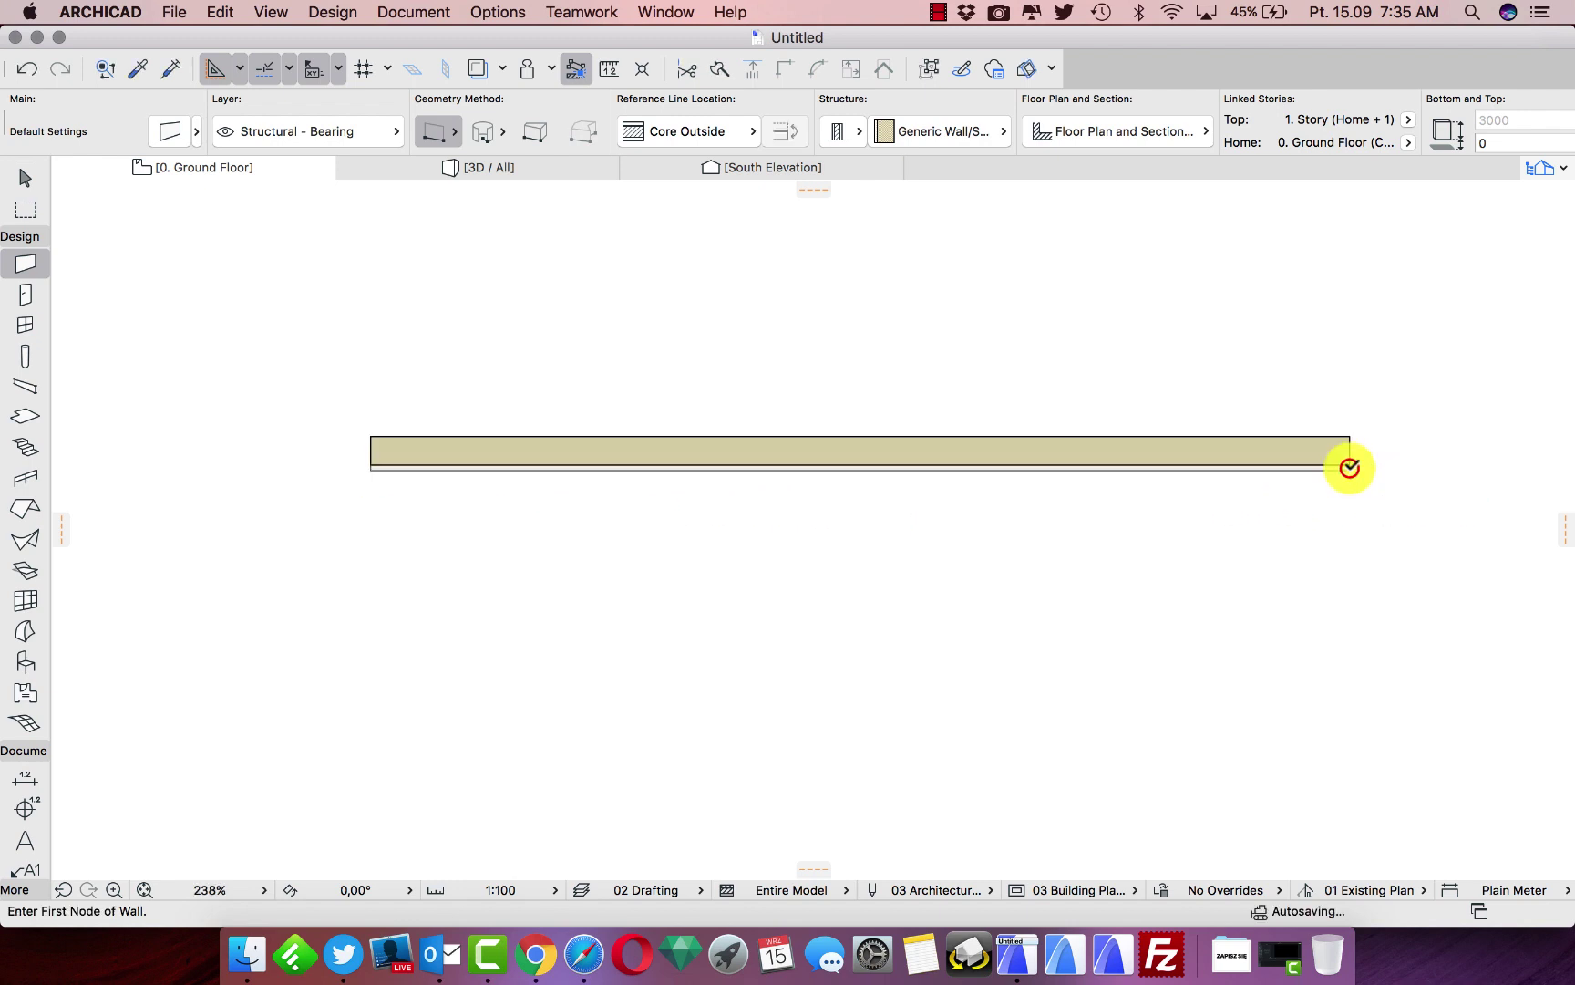
left_click(23, 671)
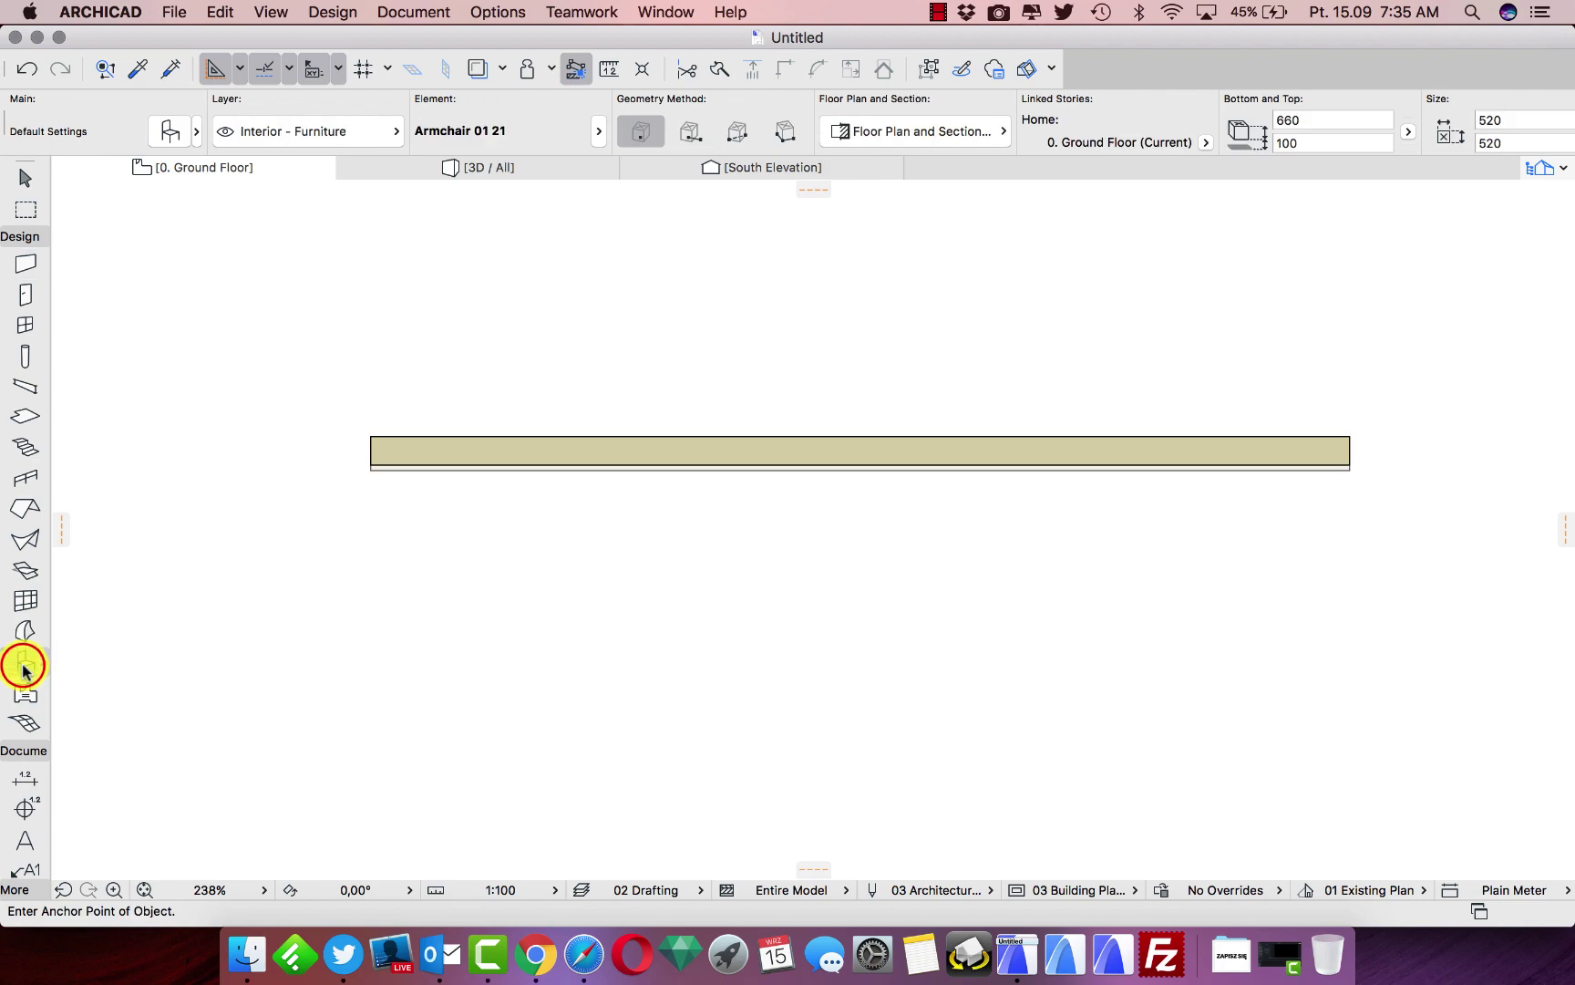
In Object Default Settings, search 'TEXT', choose Text 3D 21 and set its text to NORMA
double_click(22, 671)
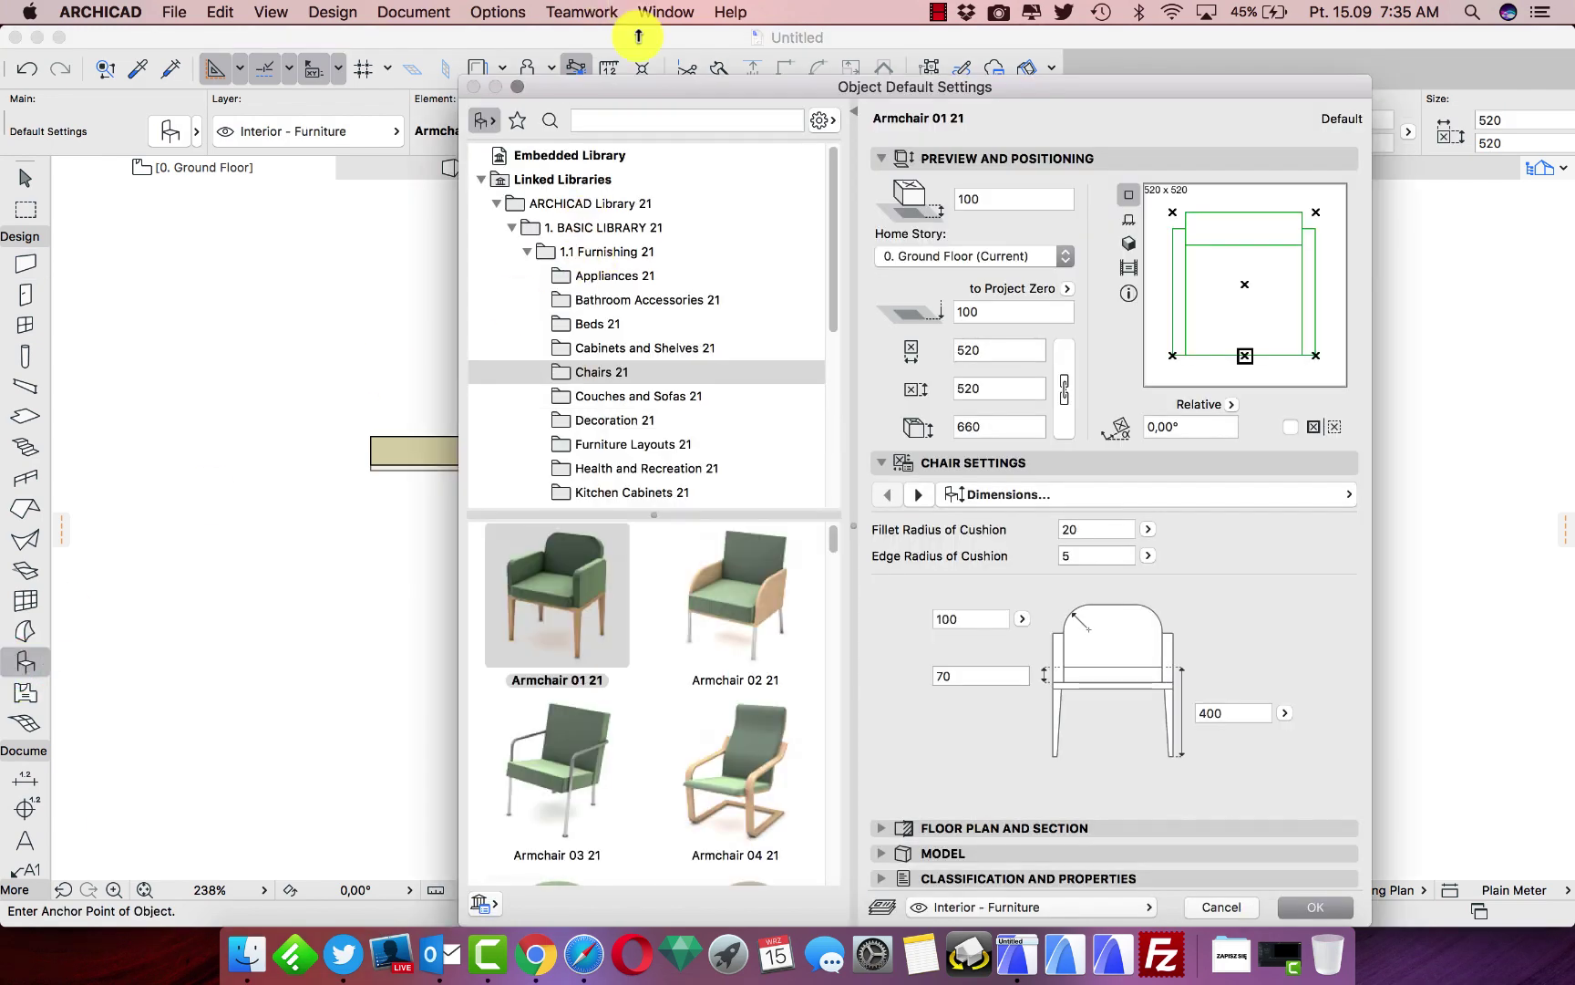
left_click(629, 124)
type("TEXT")
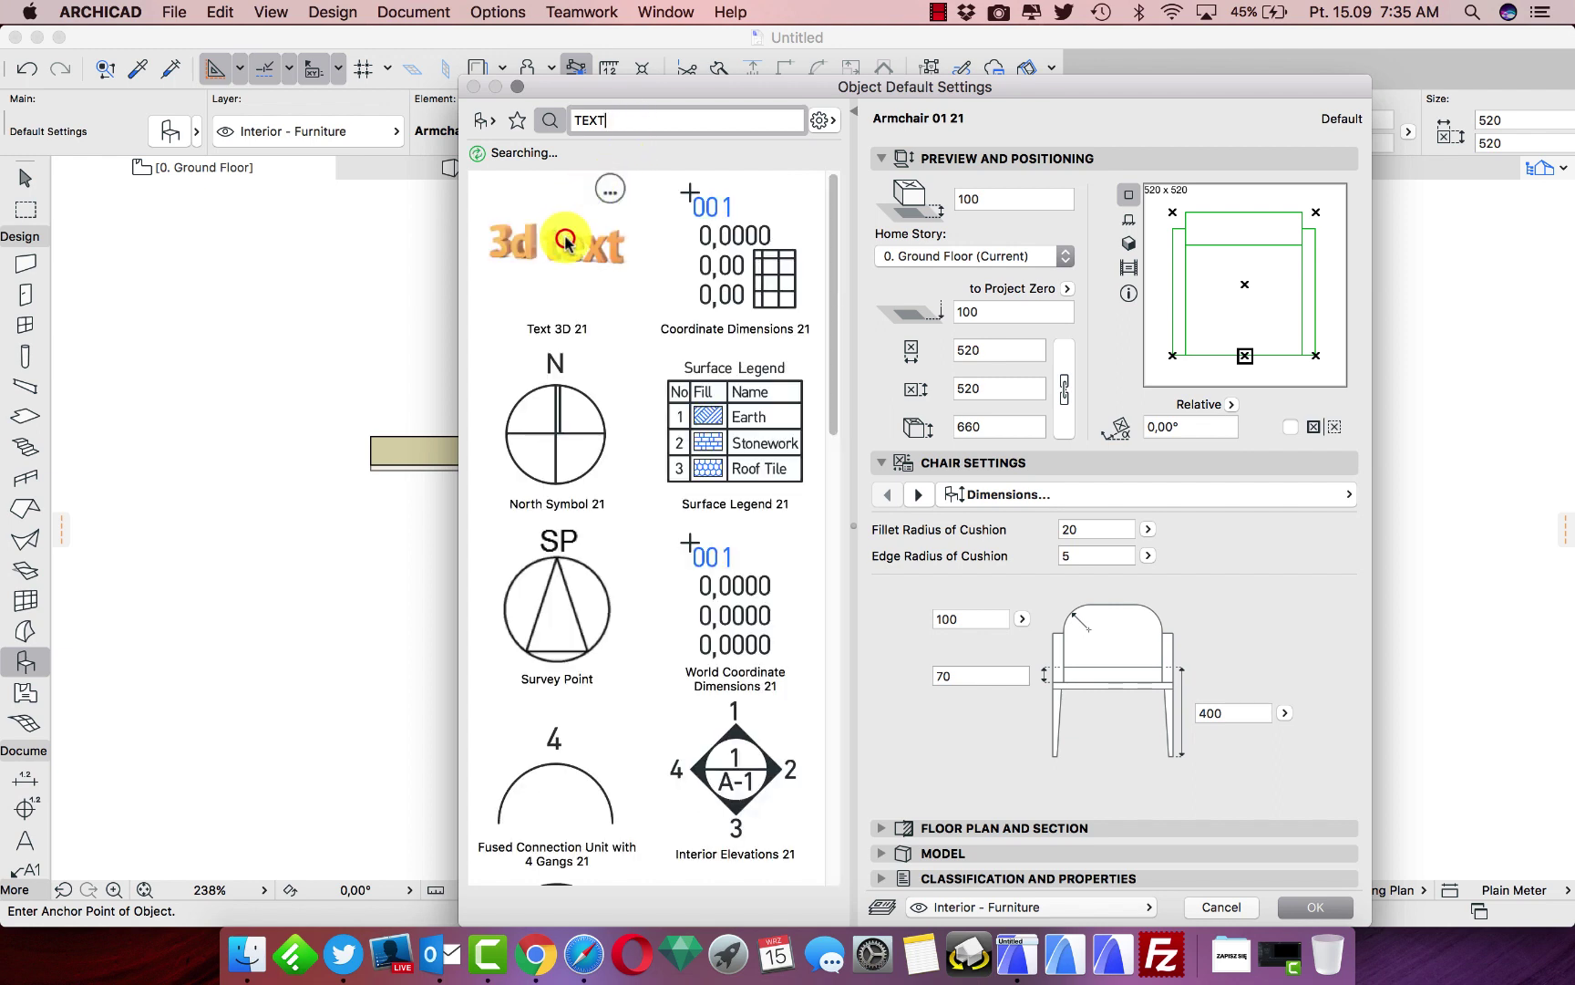
left_click(528, 239)
left_click(1151, 525)
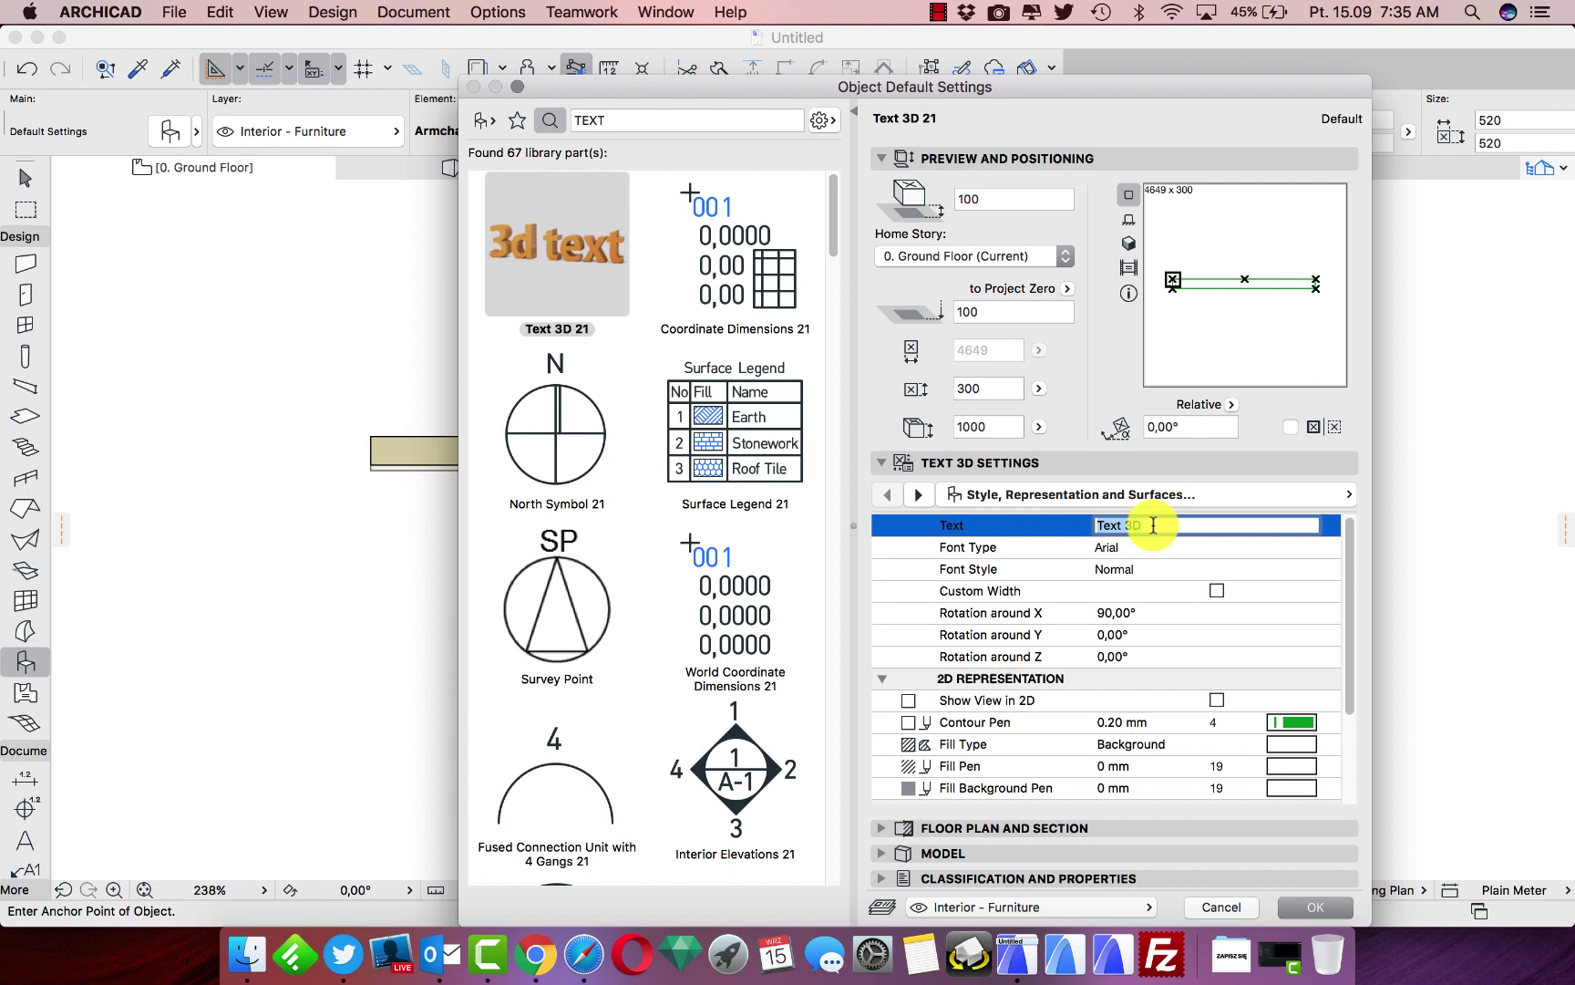
type("NORMA")
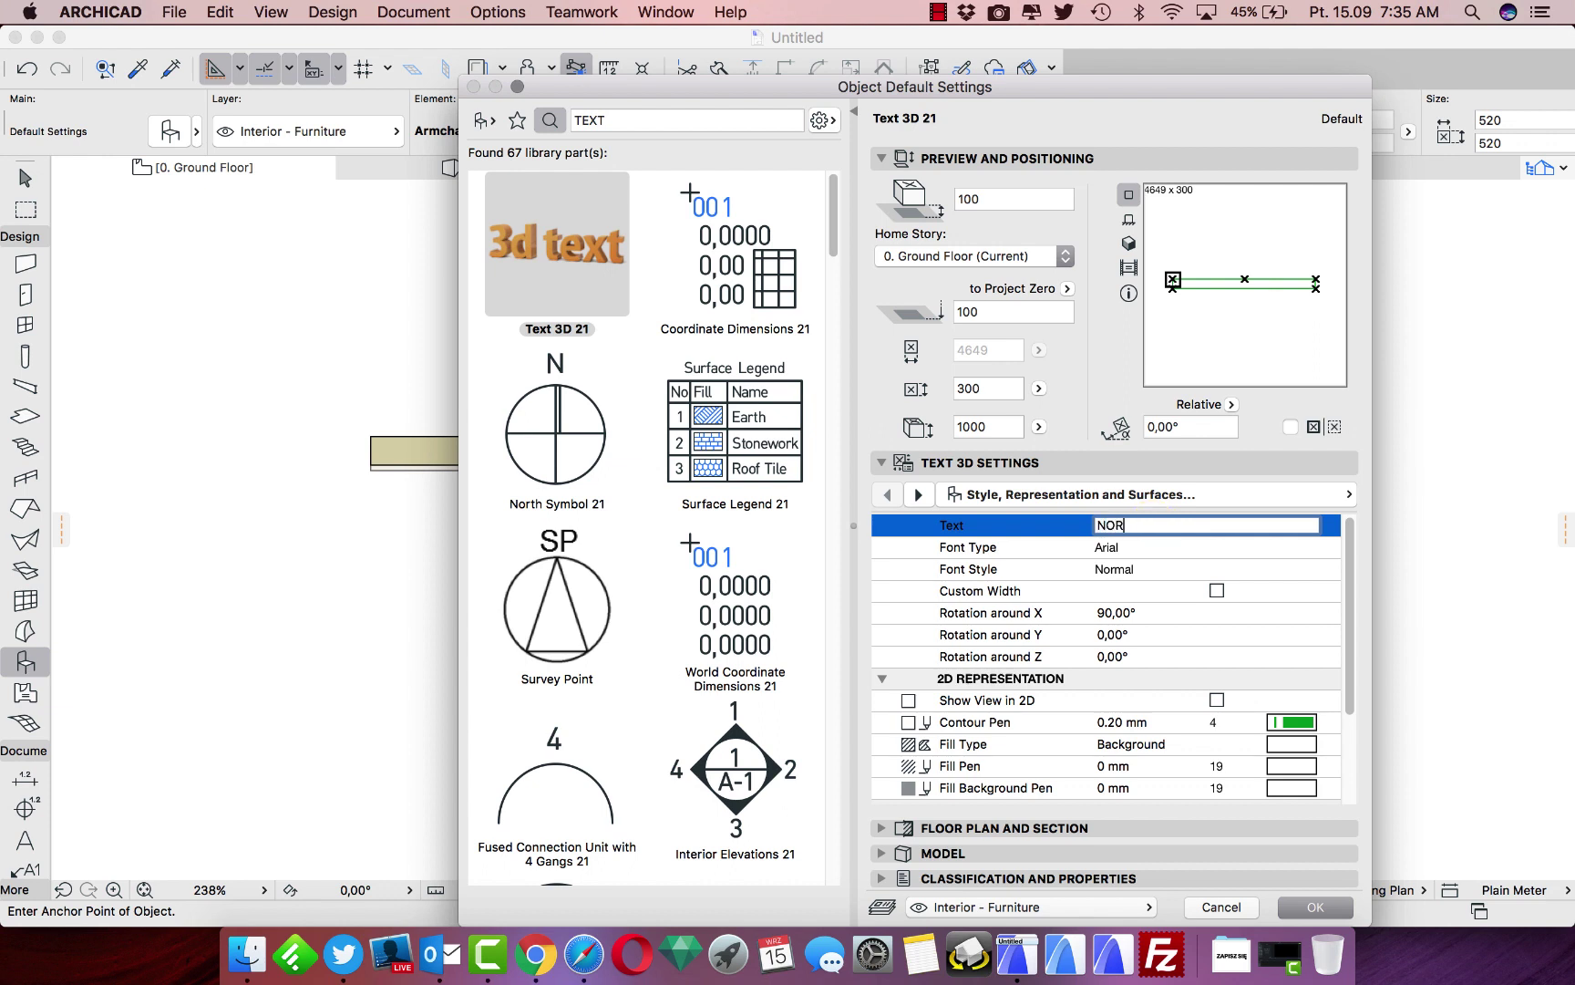
left_click(1129, 219)
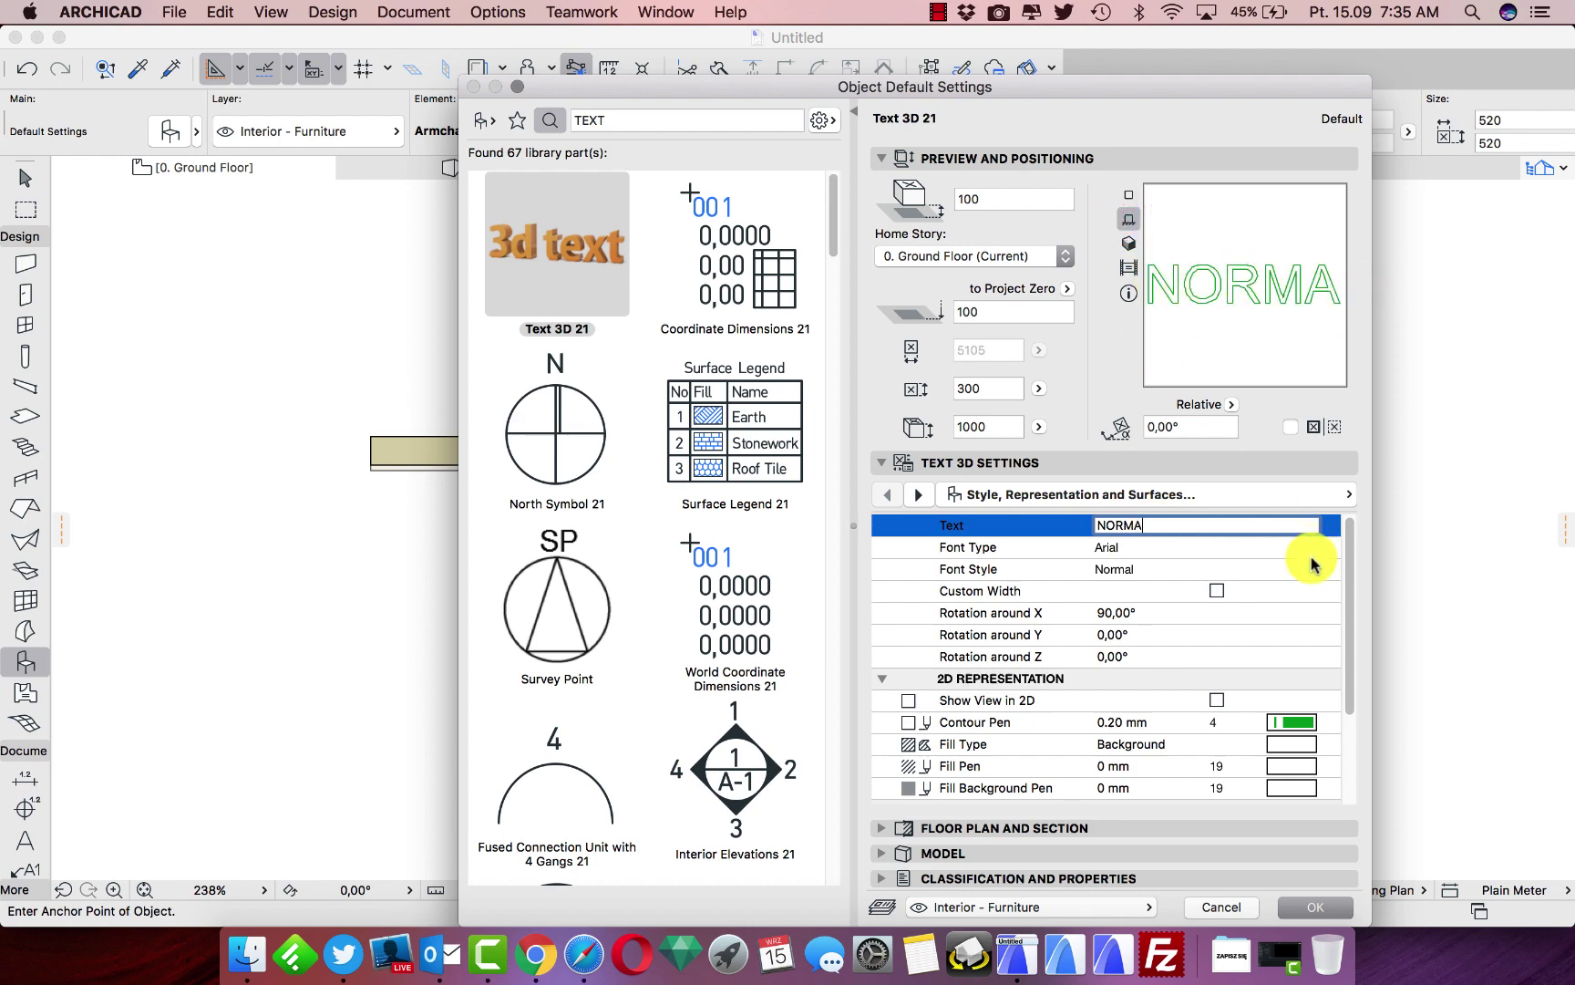
Set the 3D text font to Gill Sans SemiBold, review its height, and confirm
left_click(1276, 547)
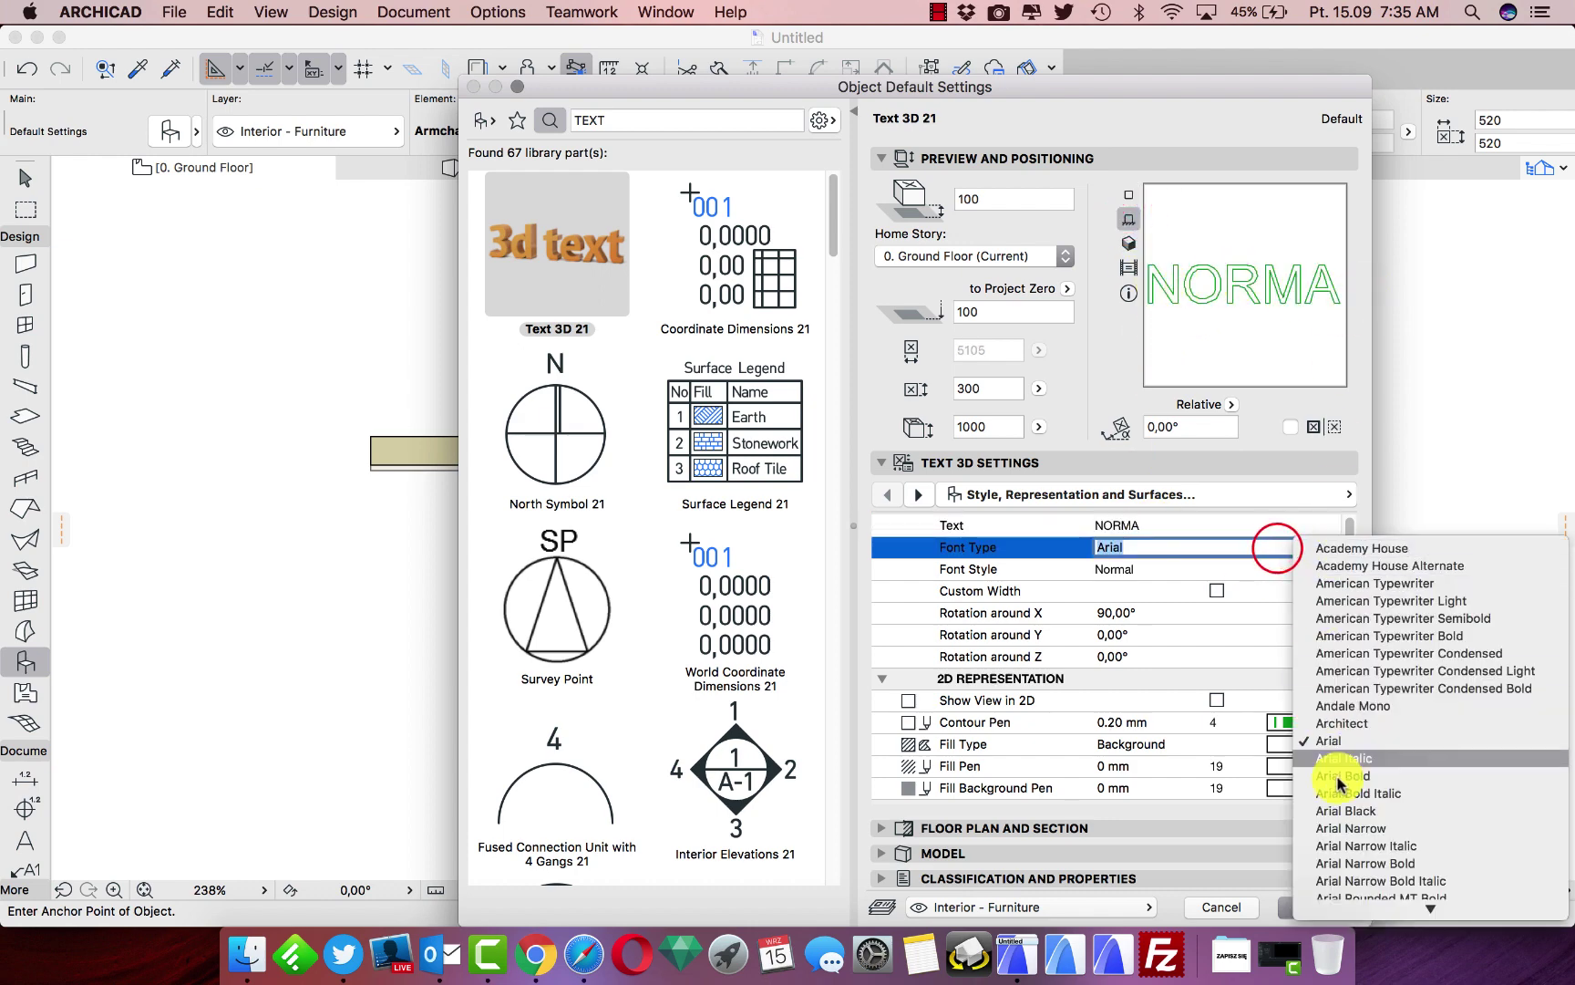
scroll(1340, 830, "down", 10)
left_click(1350, 813)
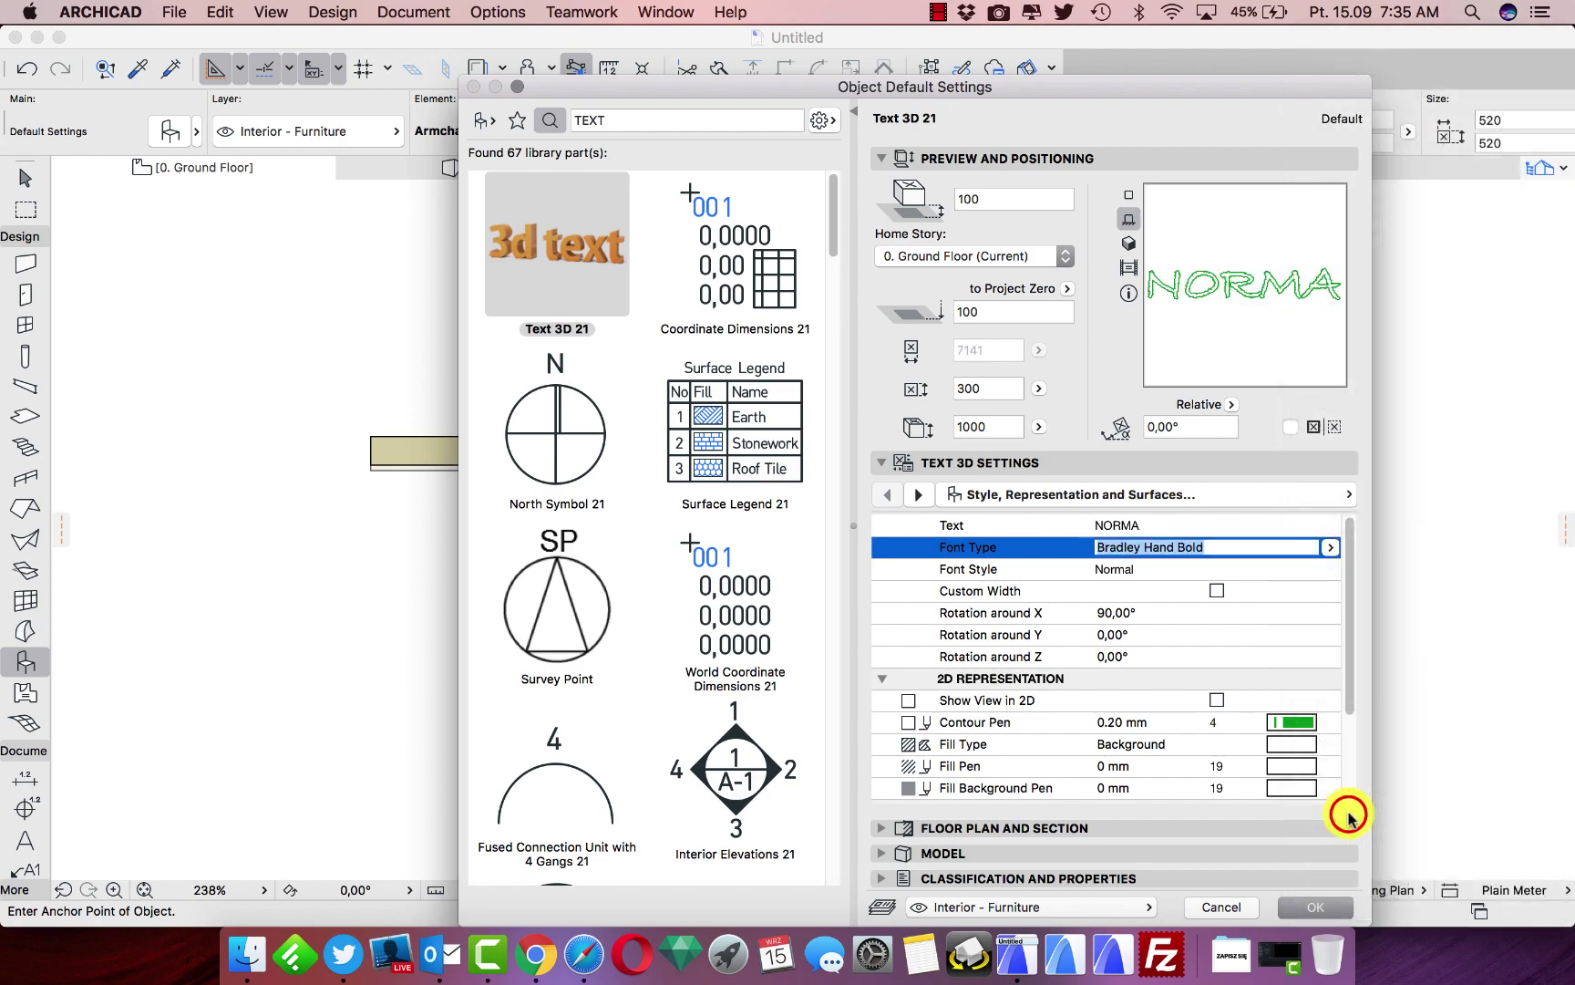
left_click(1328, 545)
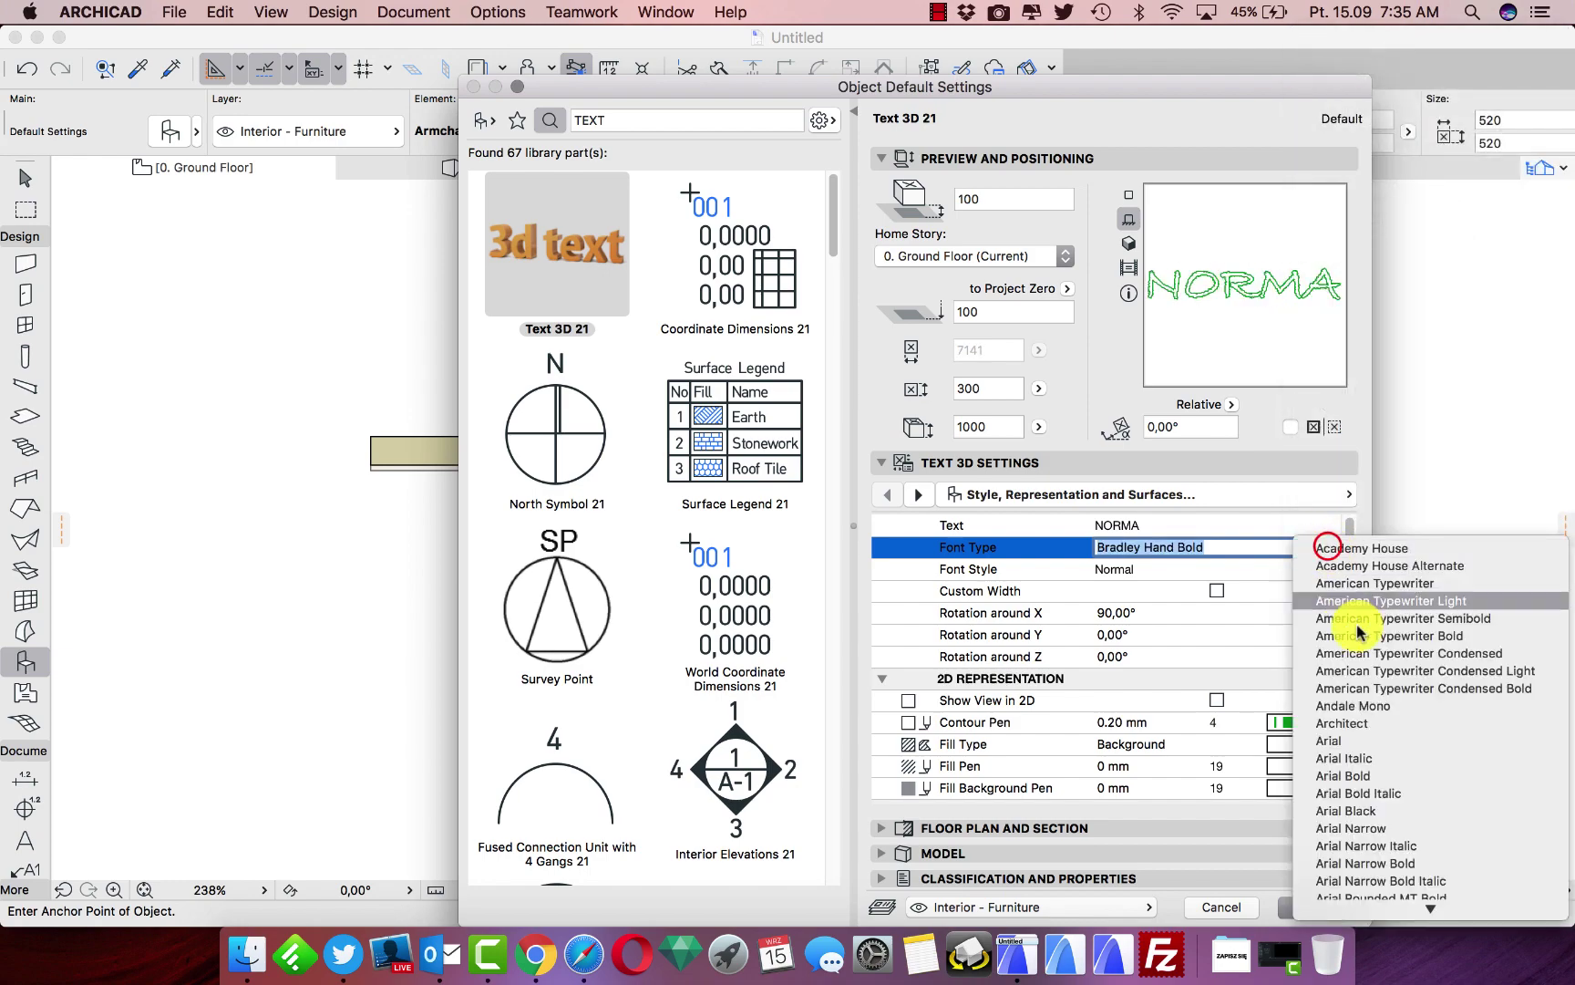
scroll(1378, 717, "down", 15)
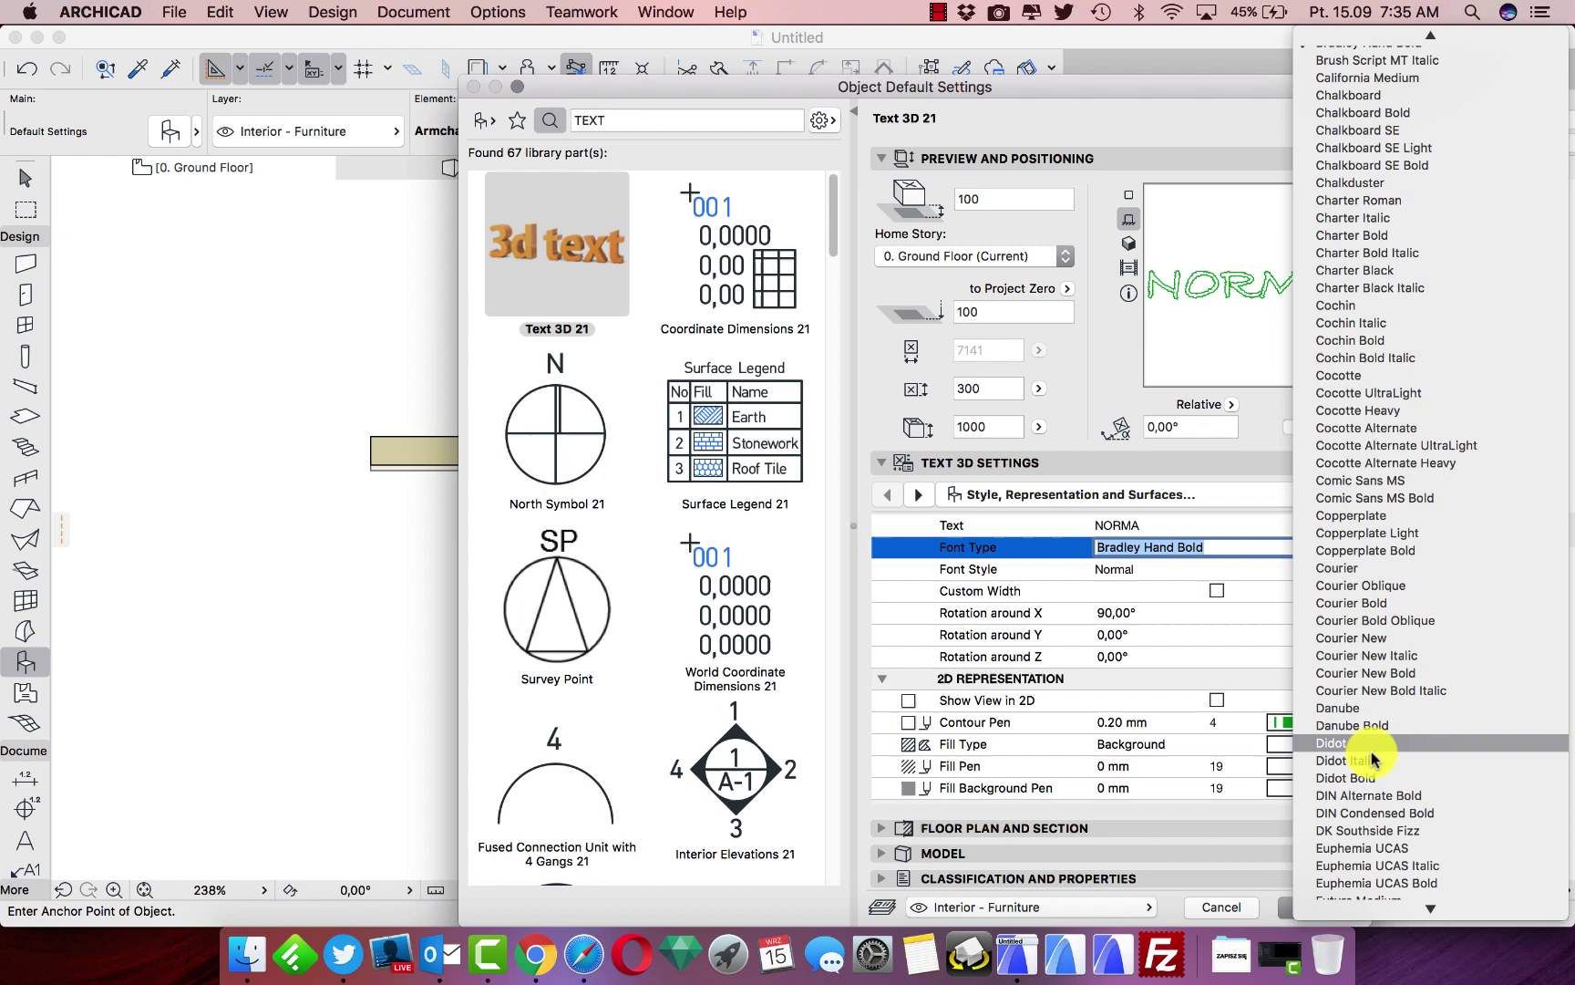
scroll(1377, 766, "down", 10)
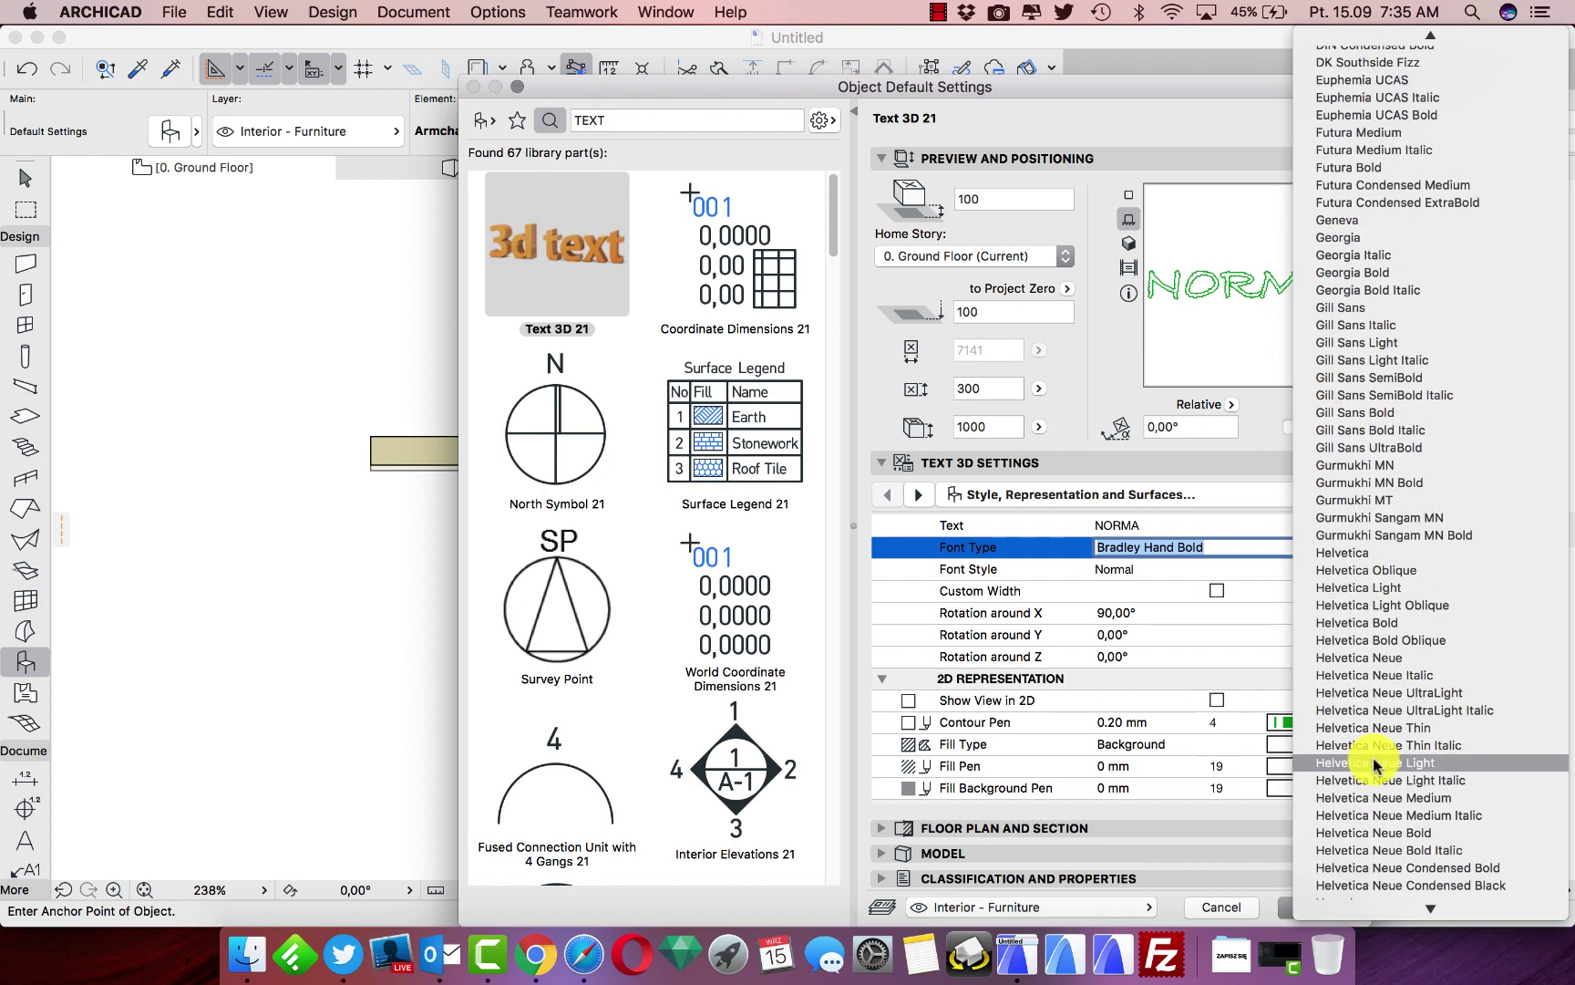
left_click(1432, 380)
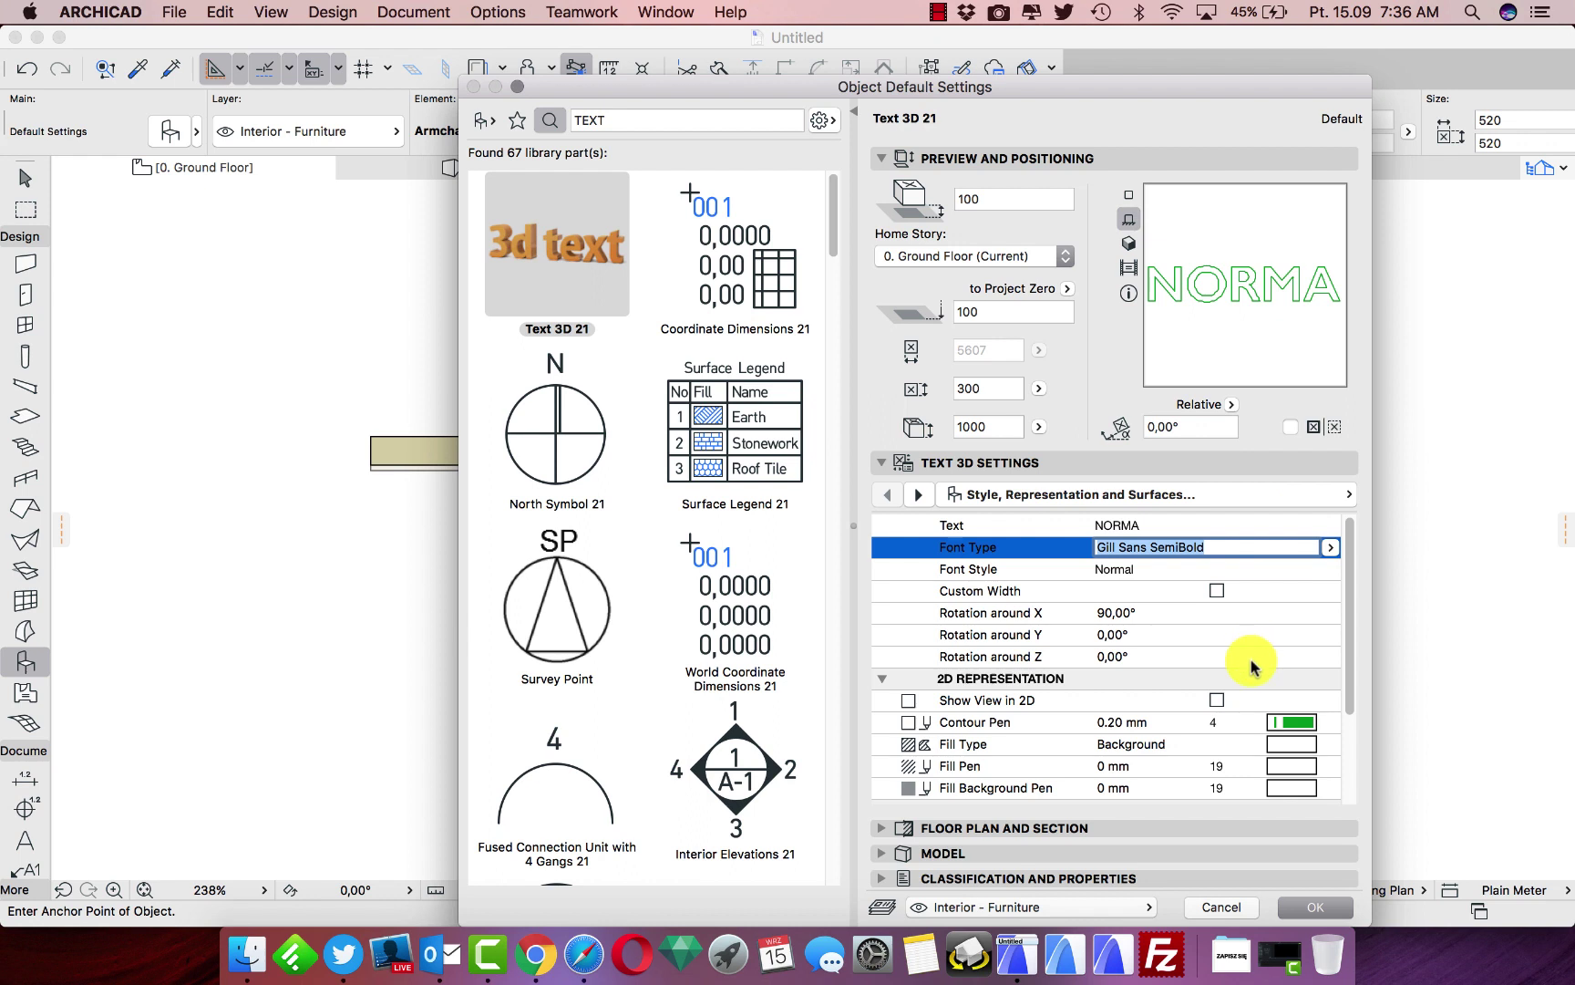
left_click(1001, 427)
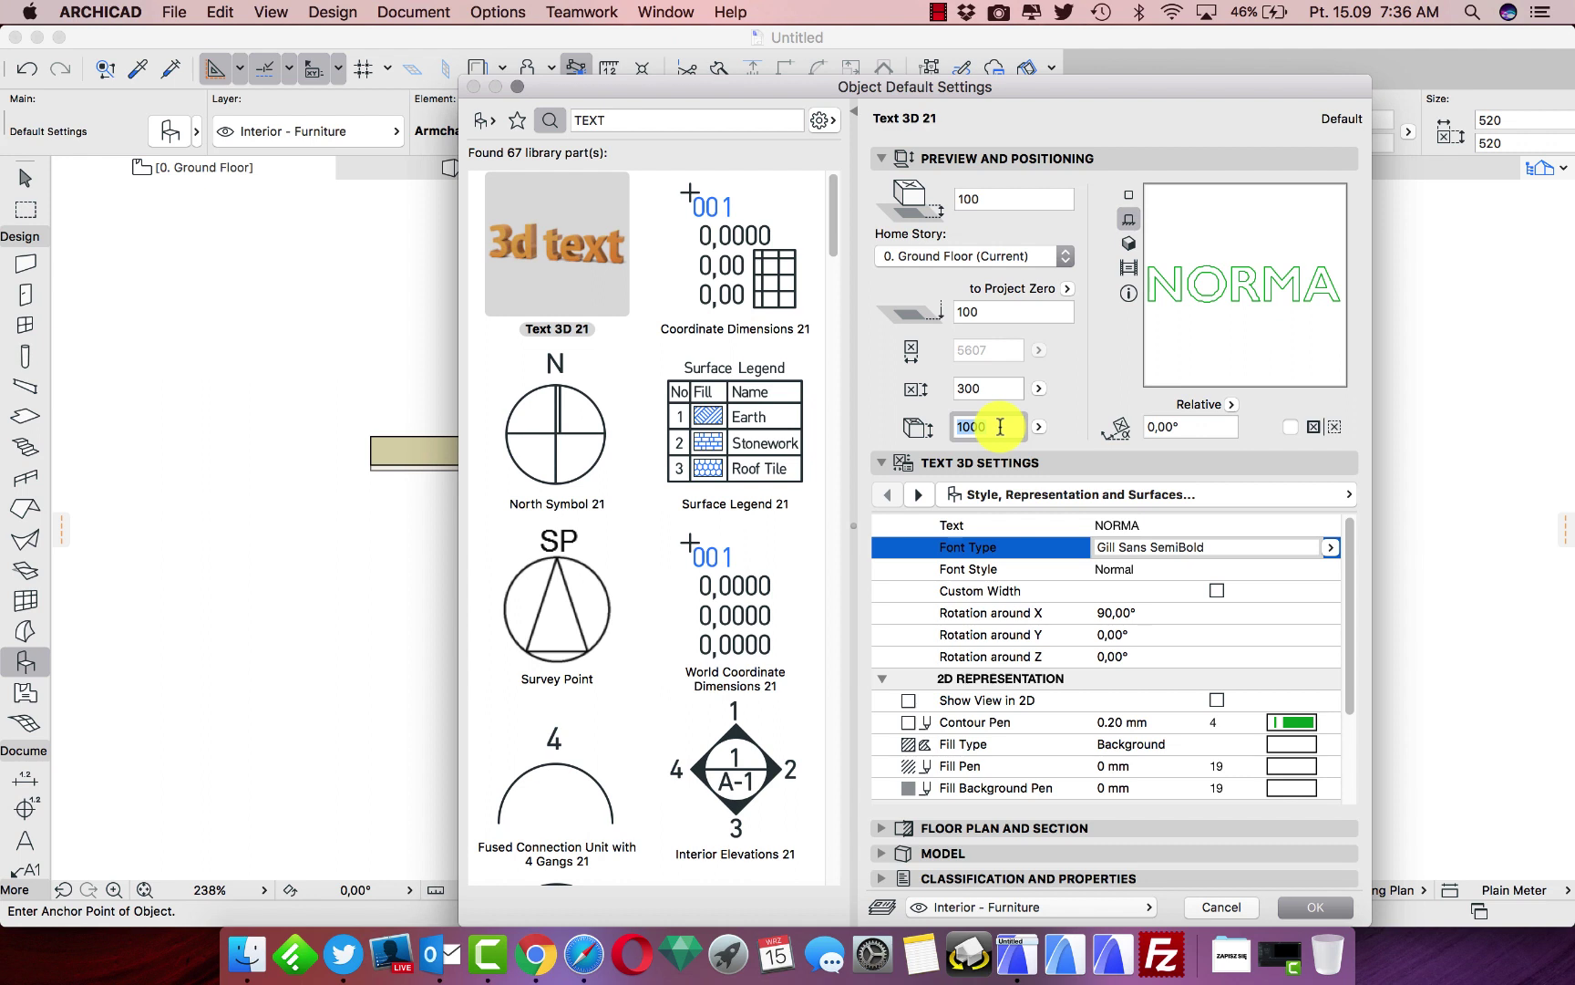
left_click(1313, 906)
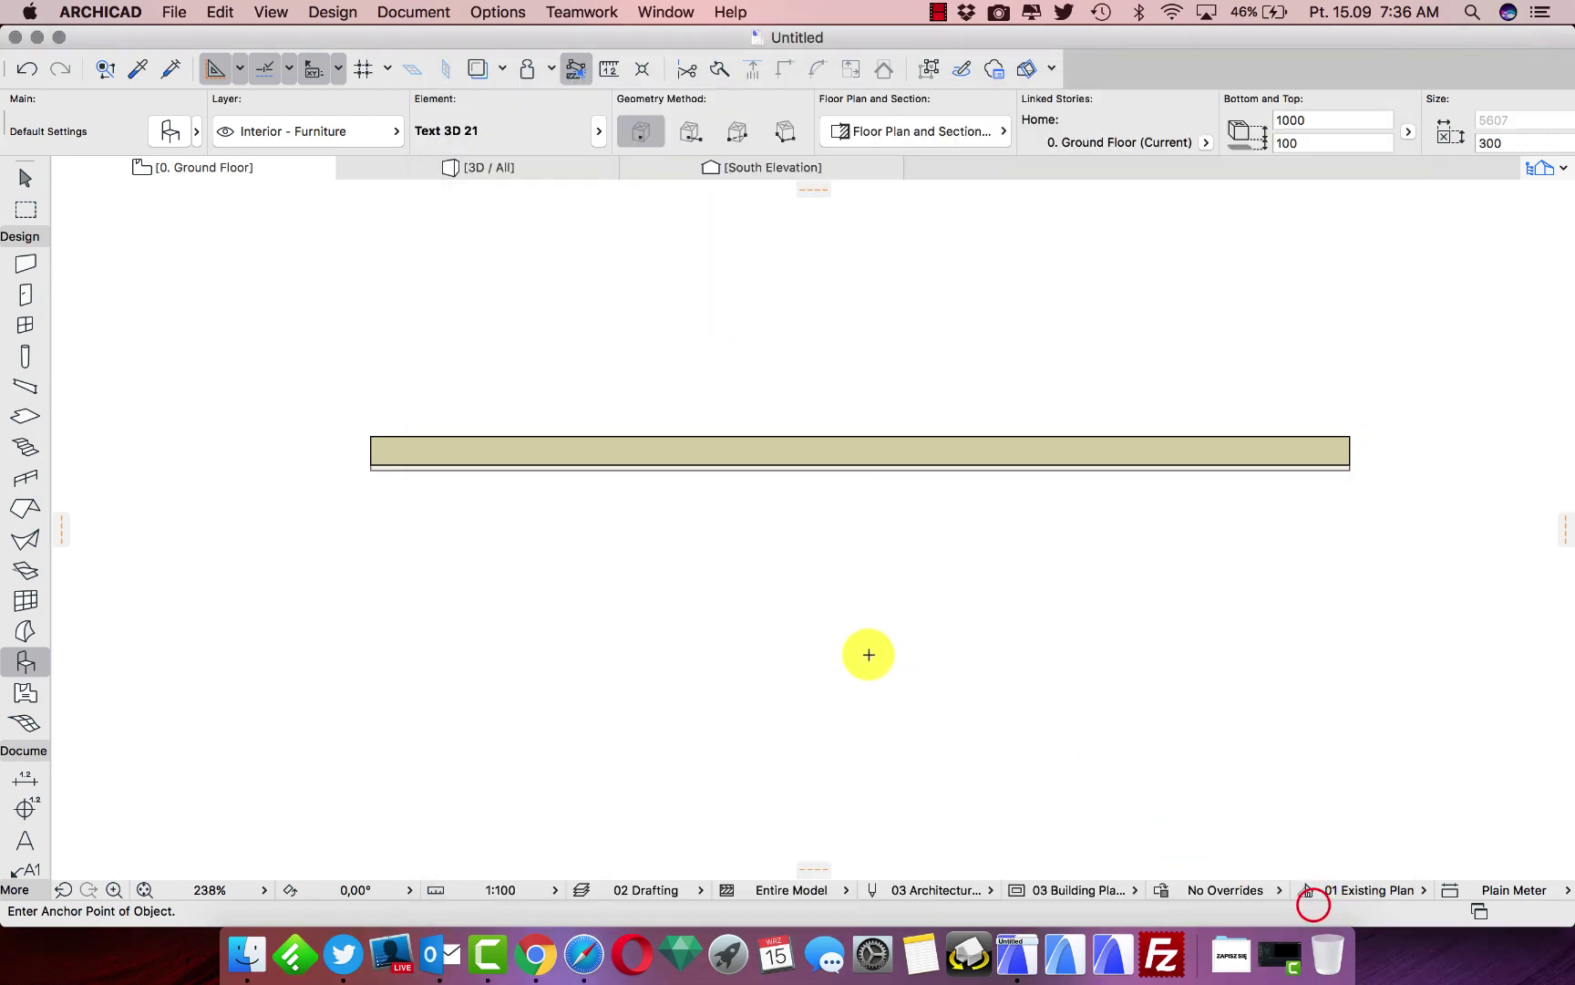
Place the NORMA text at the wall's face and show the wall and text in 3D
left_click(606, 471)
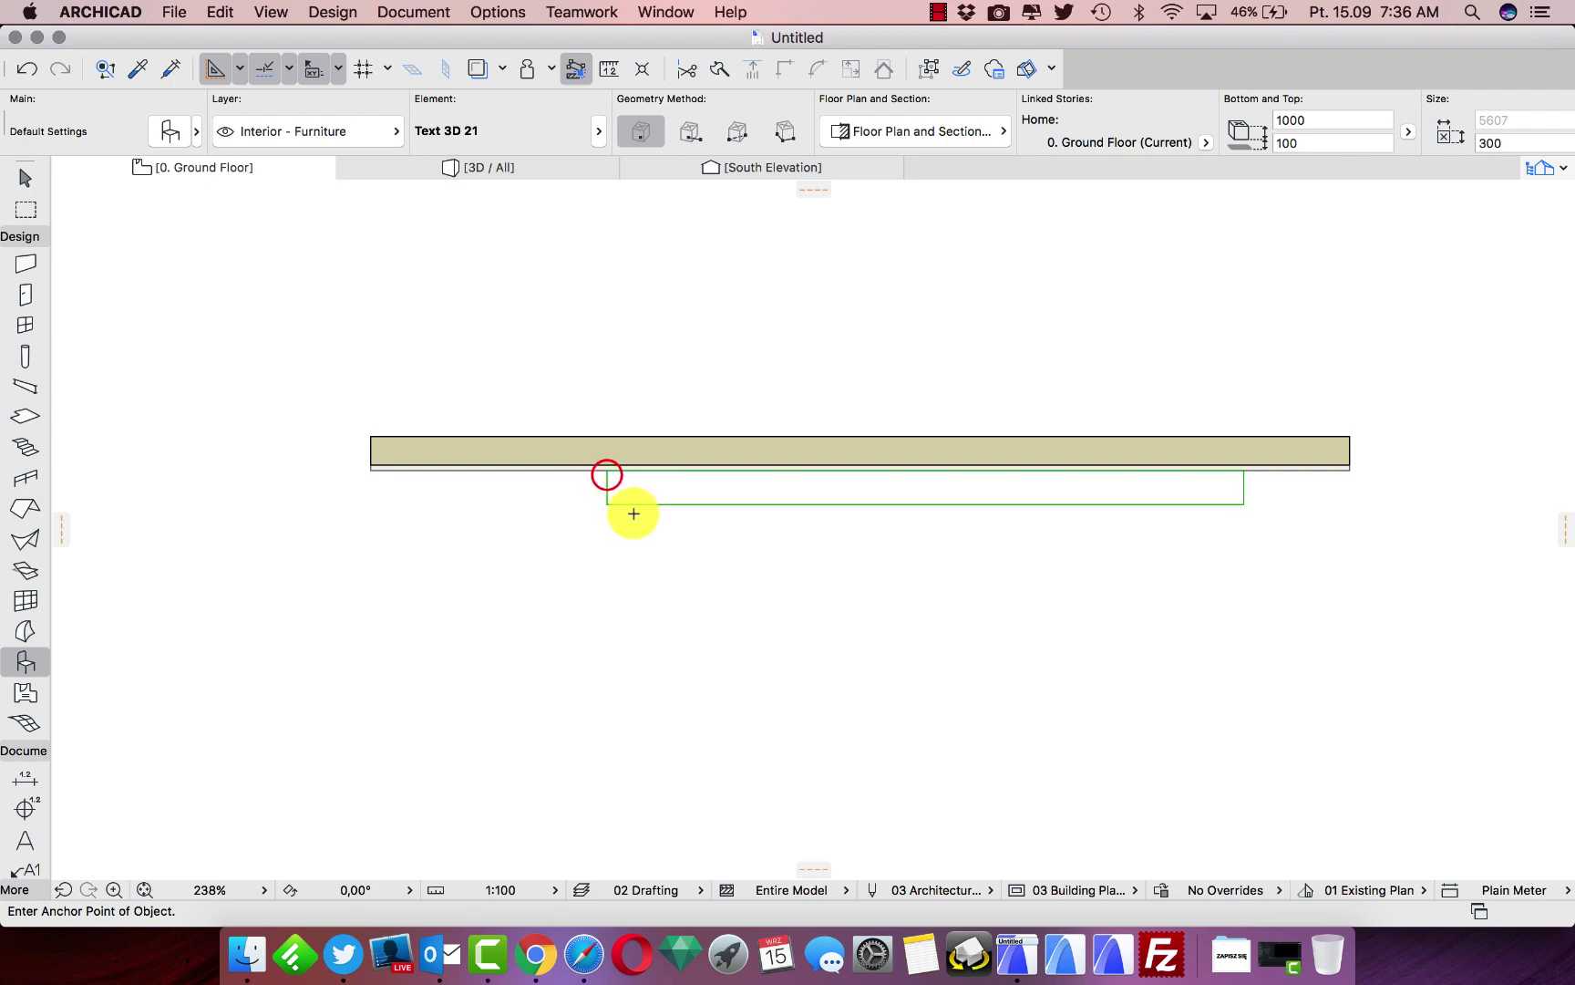
left_click(25, 178)
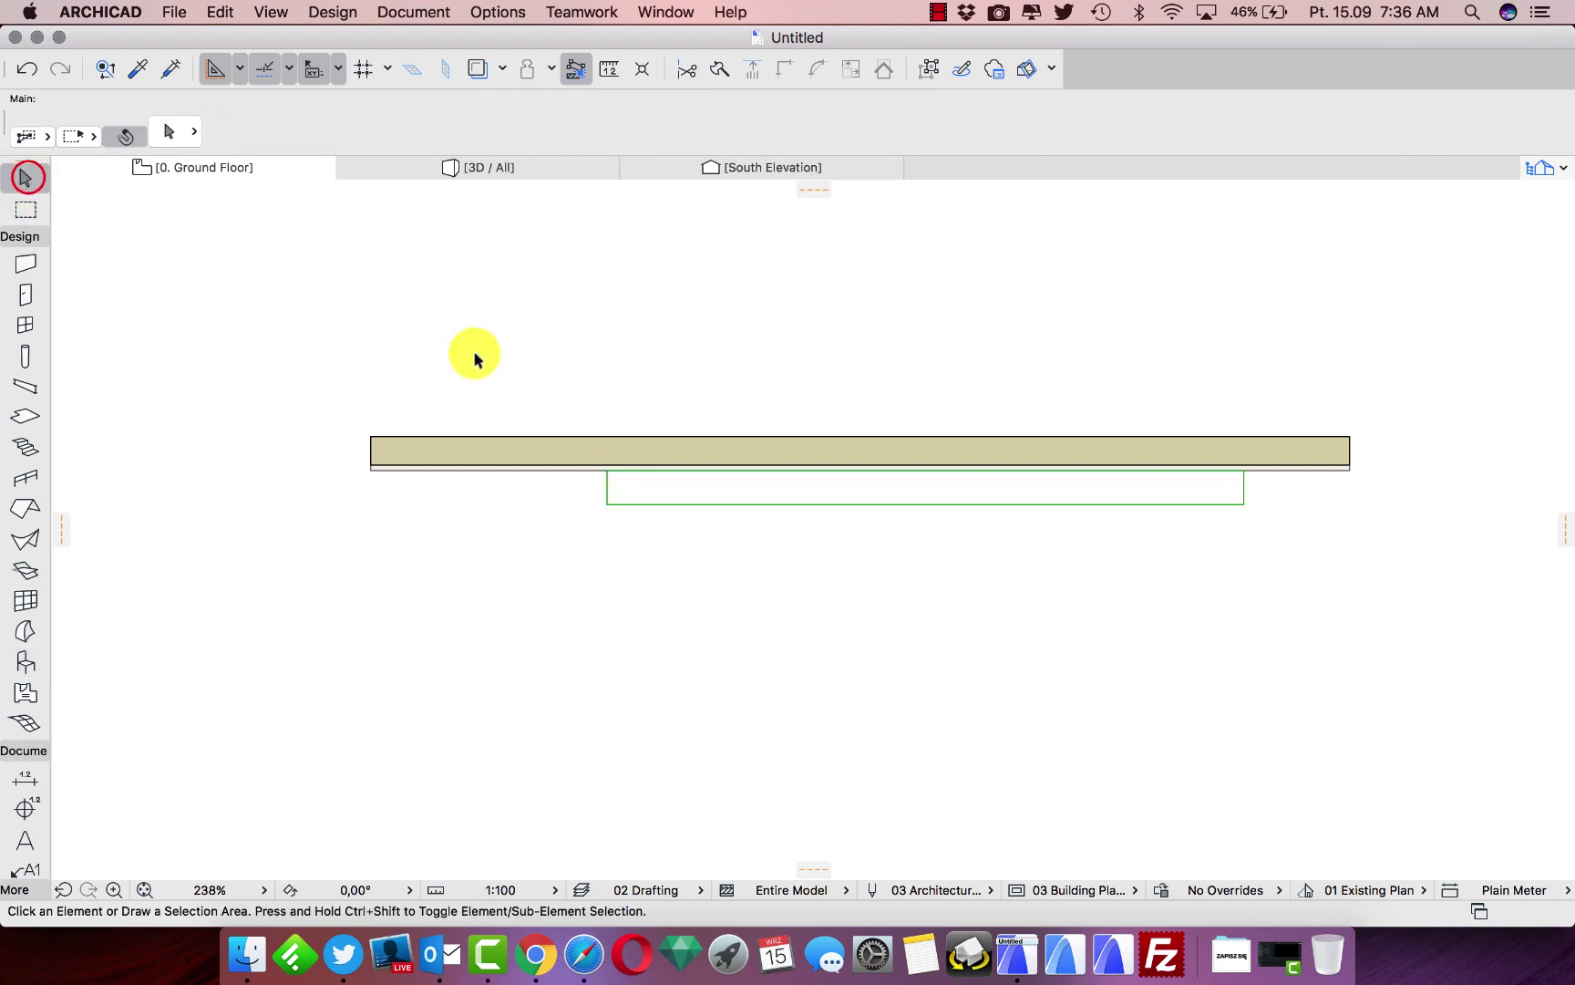
left_click(362, 341)
left_click(1414, 633)
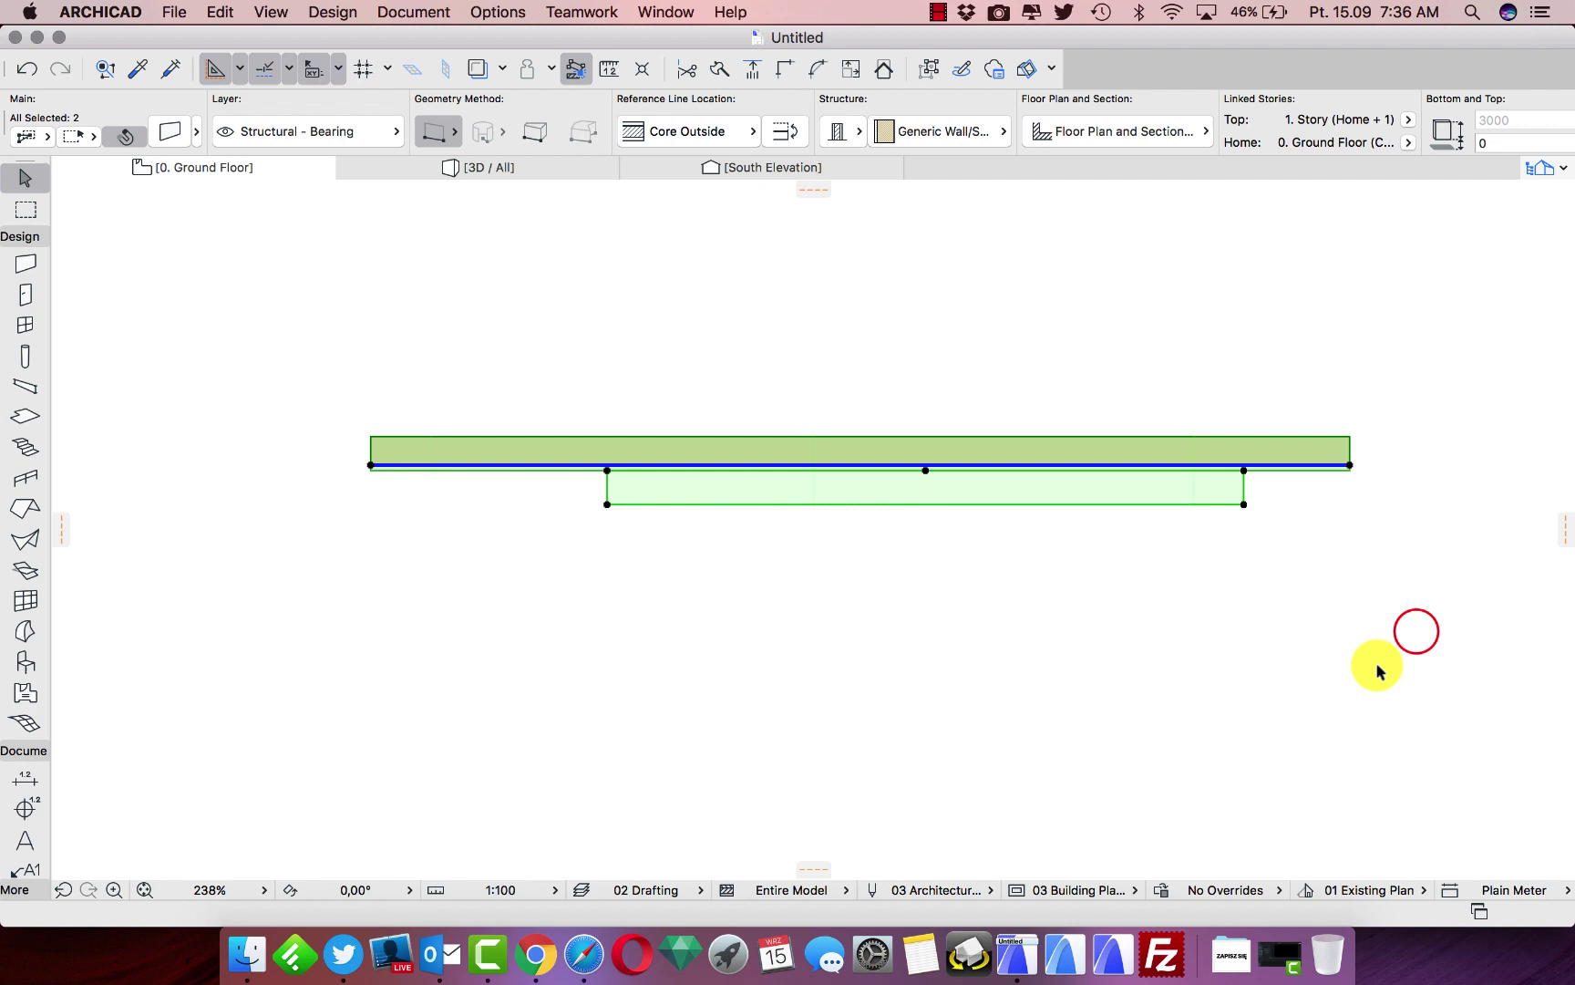
key("F5")
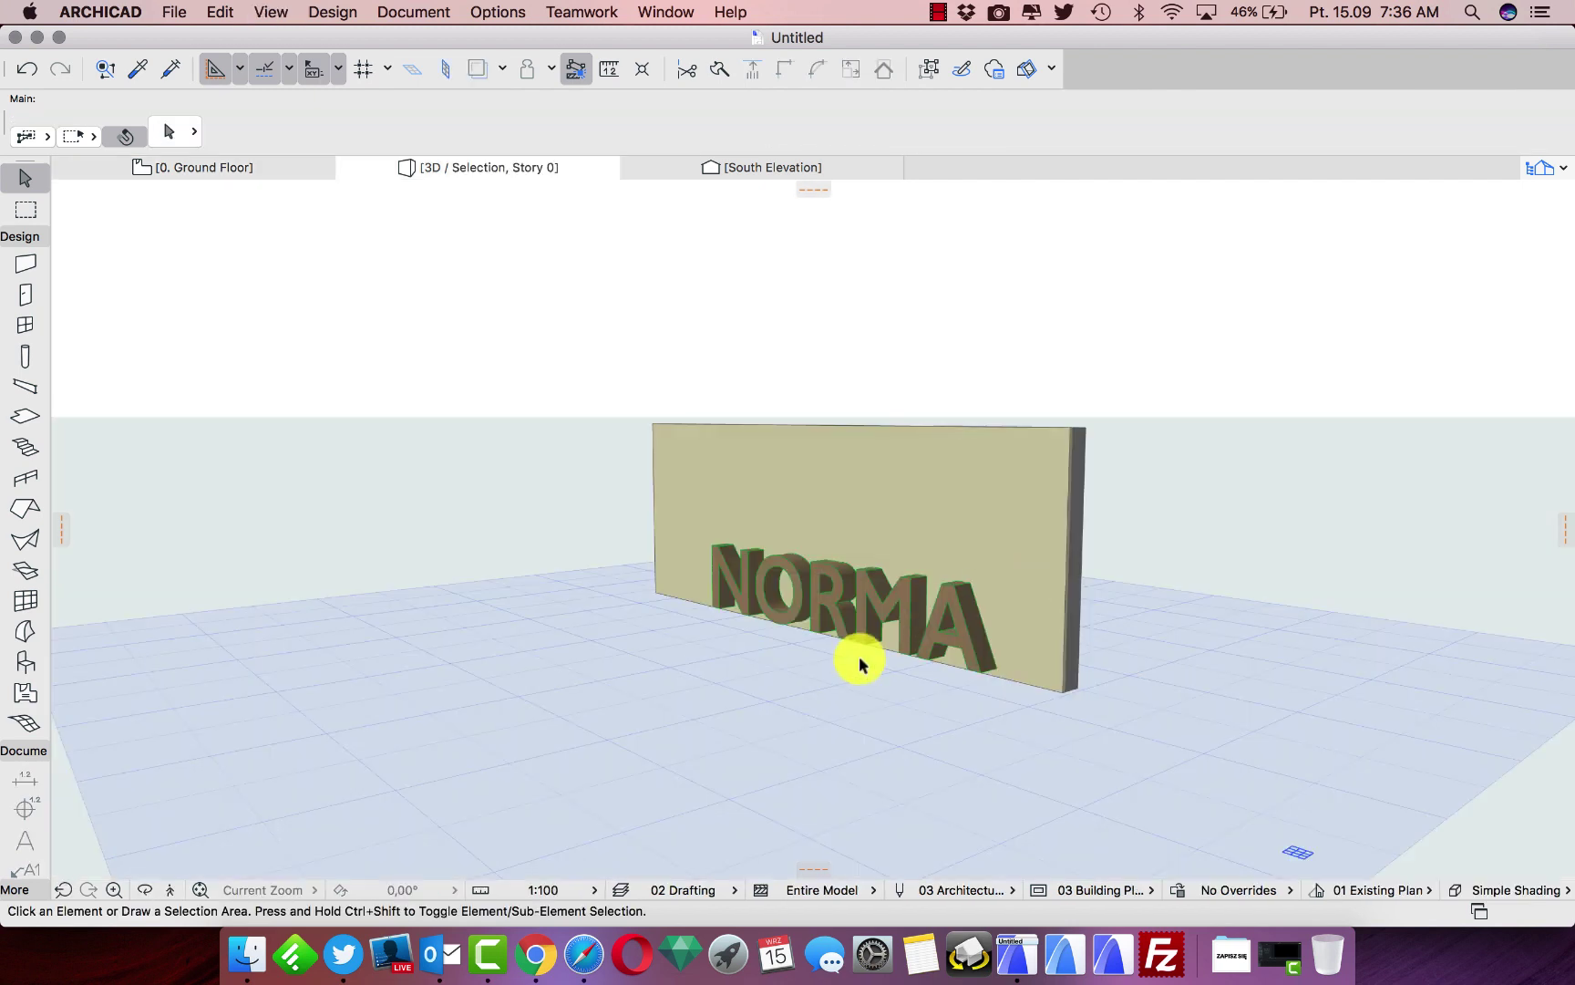
left_click(896, 605)
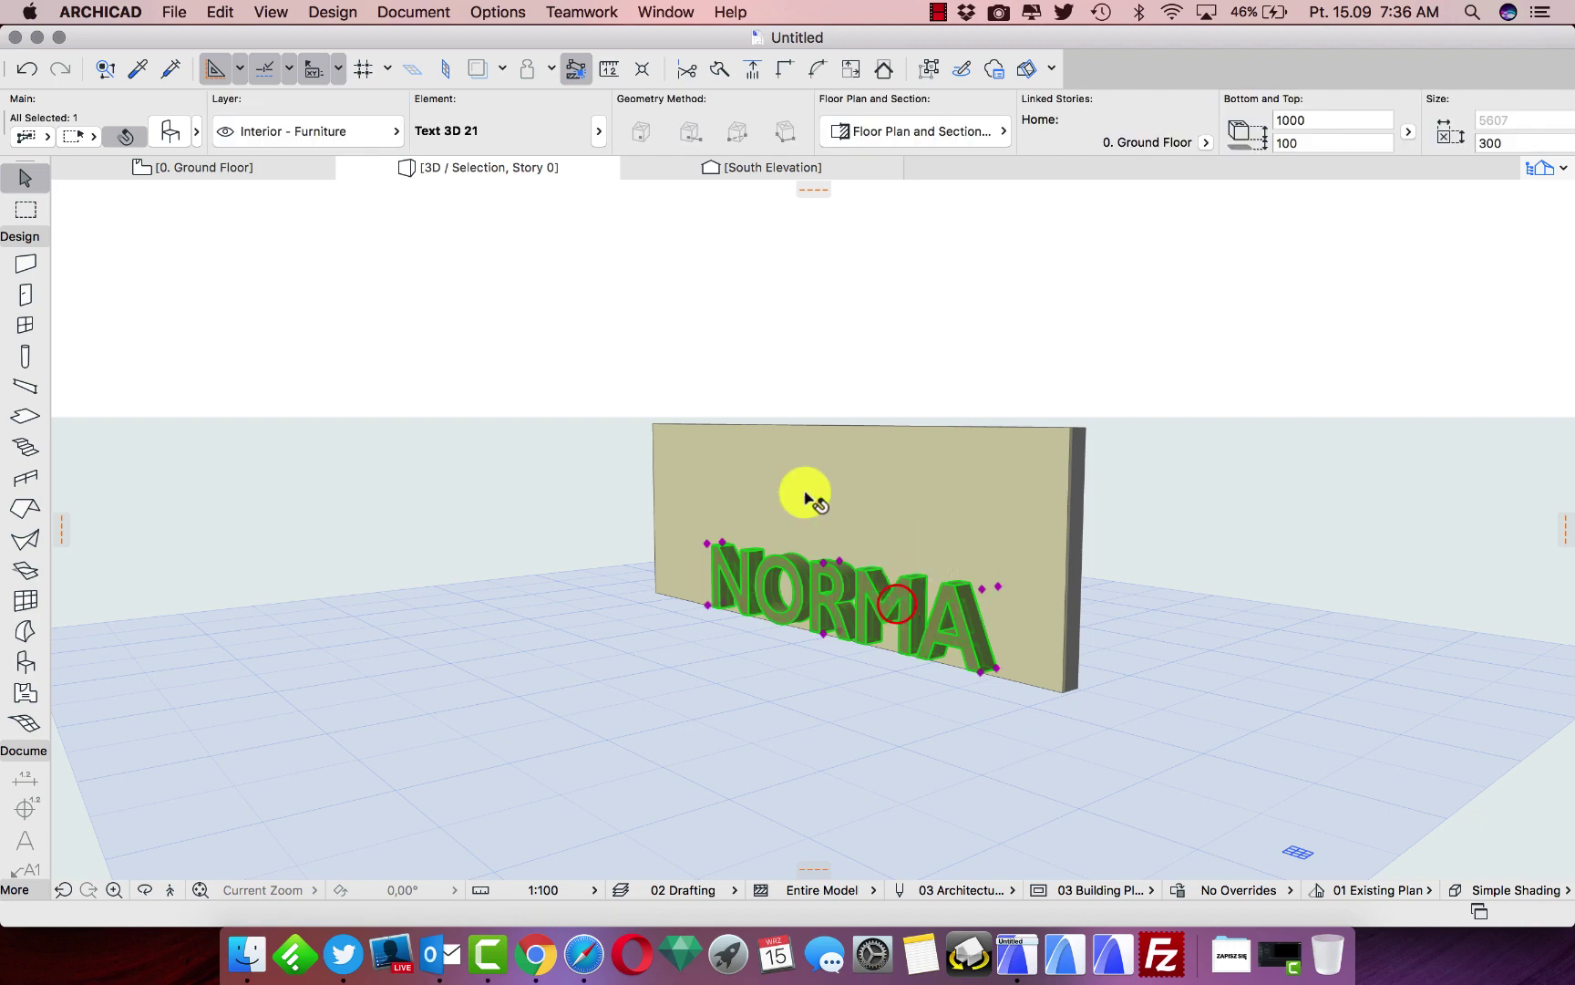
Change the NORMA text's depth from 300 to 50 in its Object Selection Settings
left_click(168, 132)
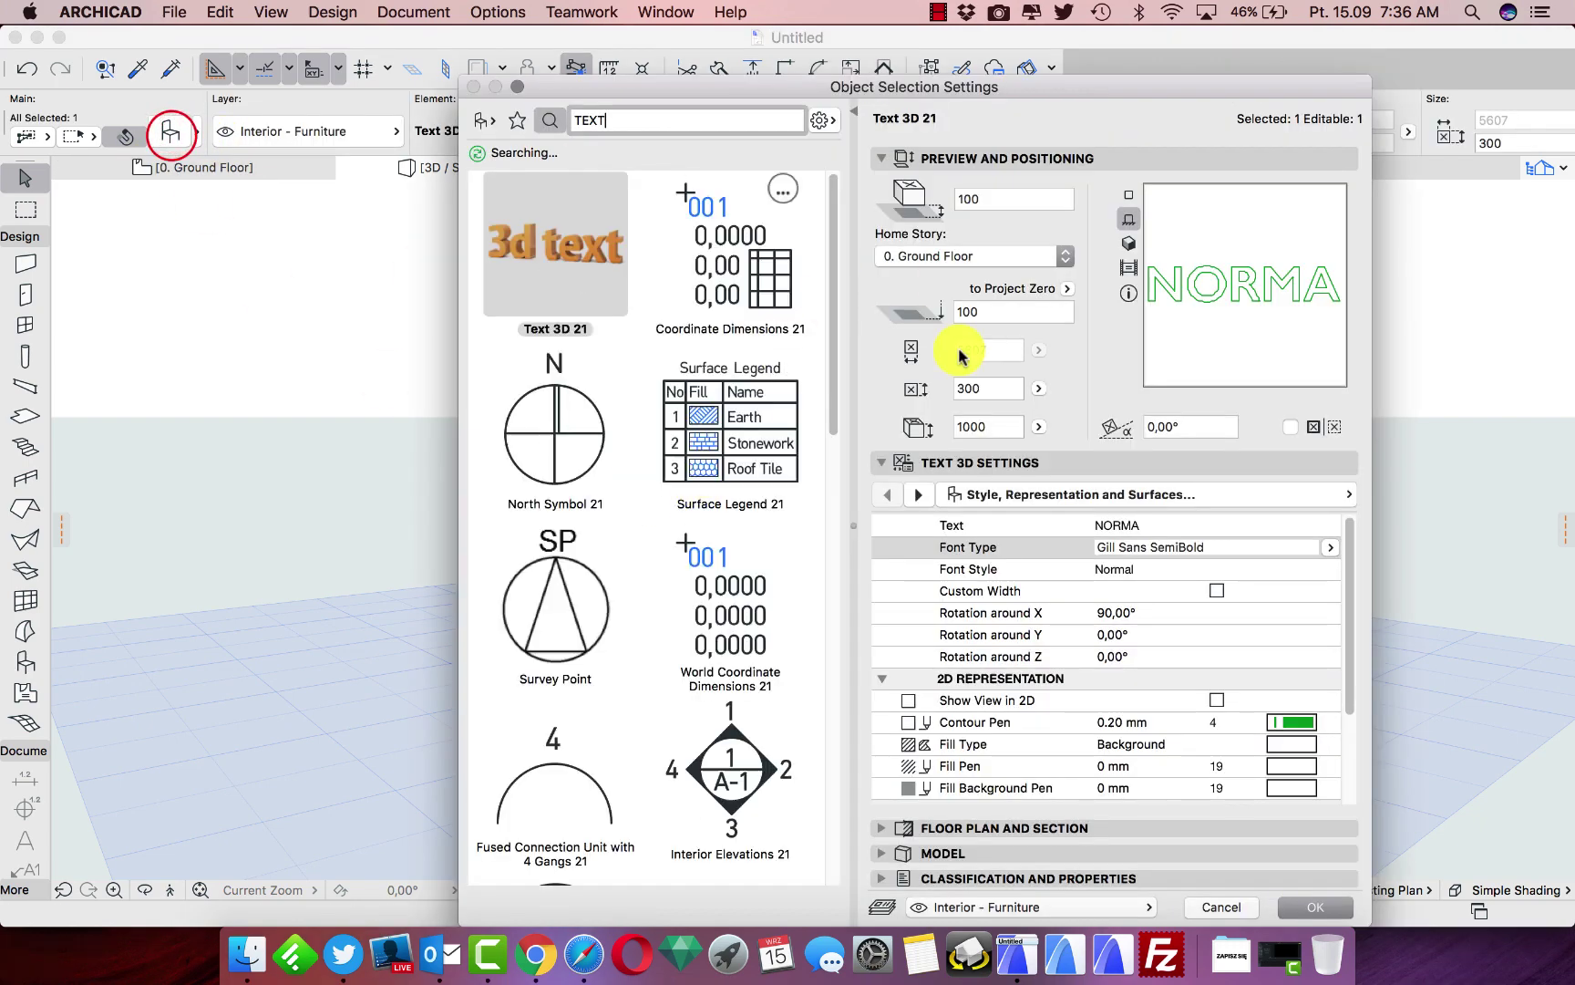
double_click(992, 399)
type("3")
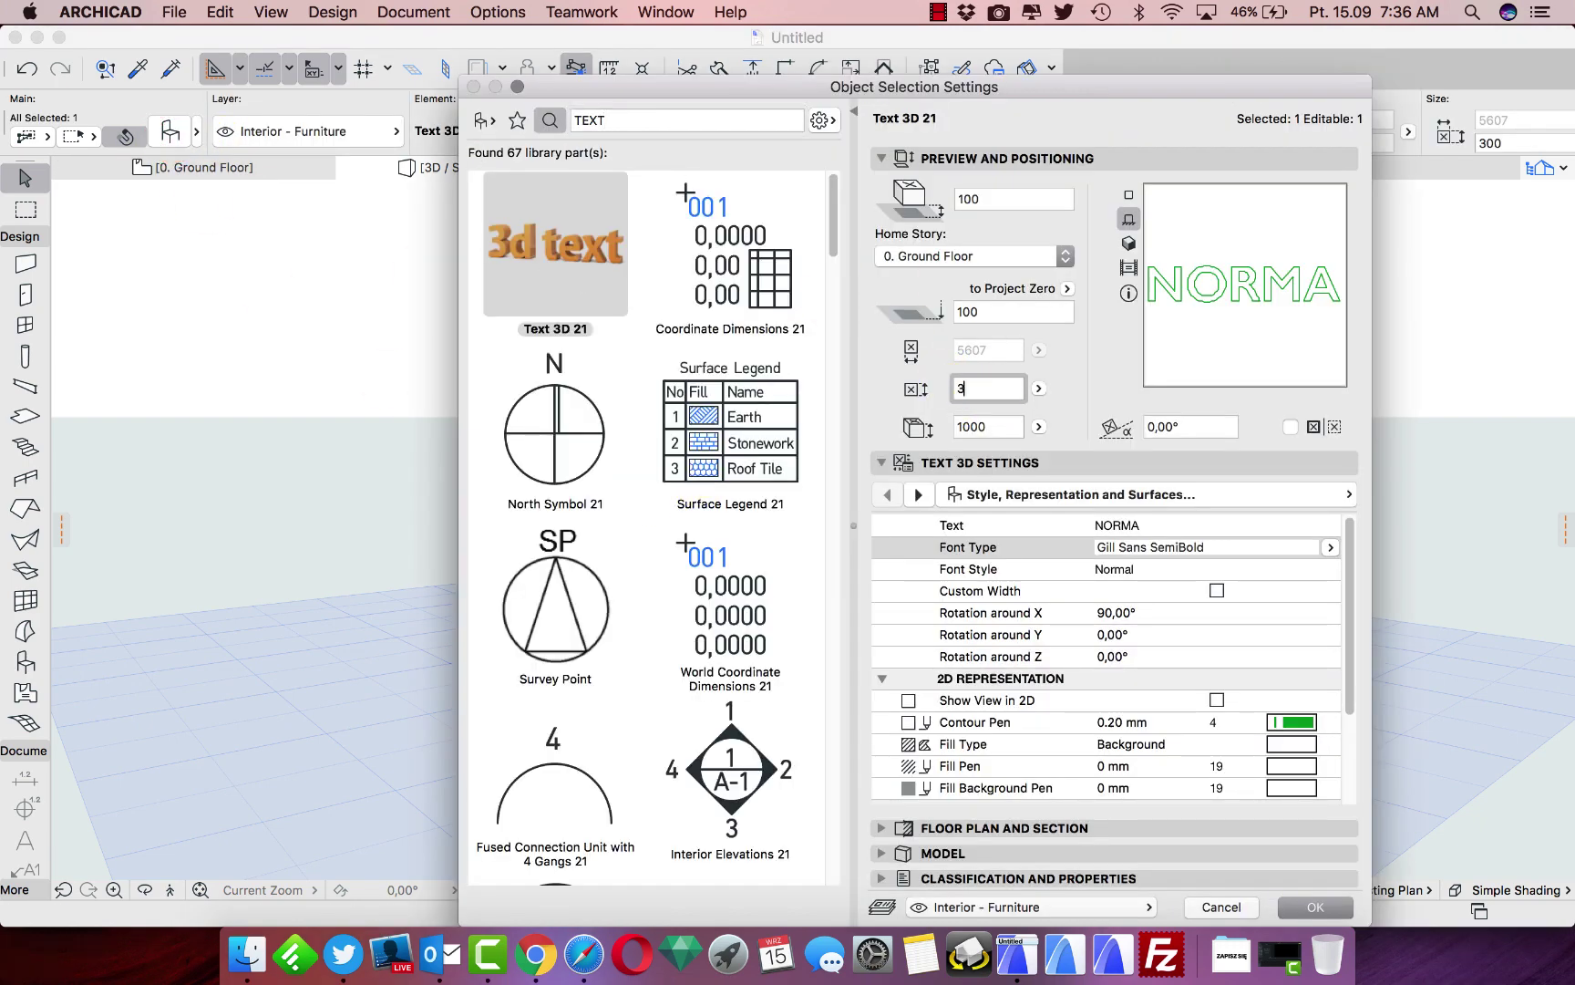
key("Return")
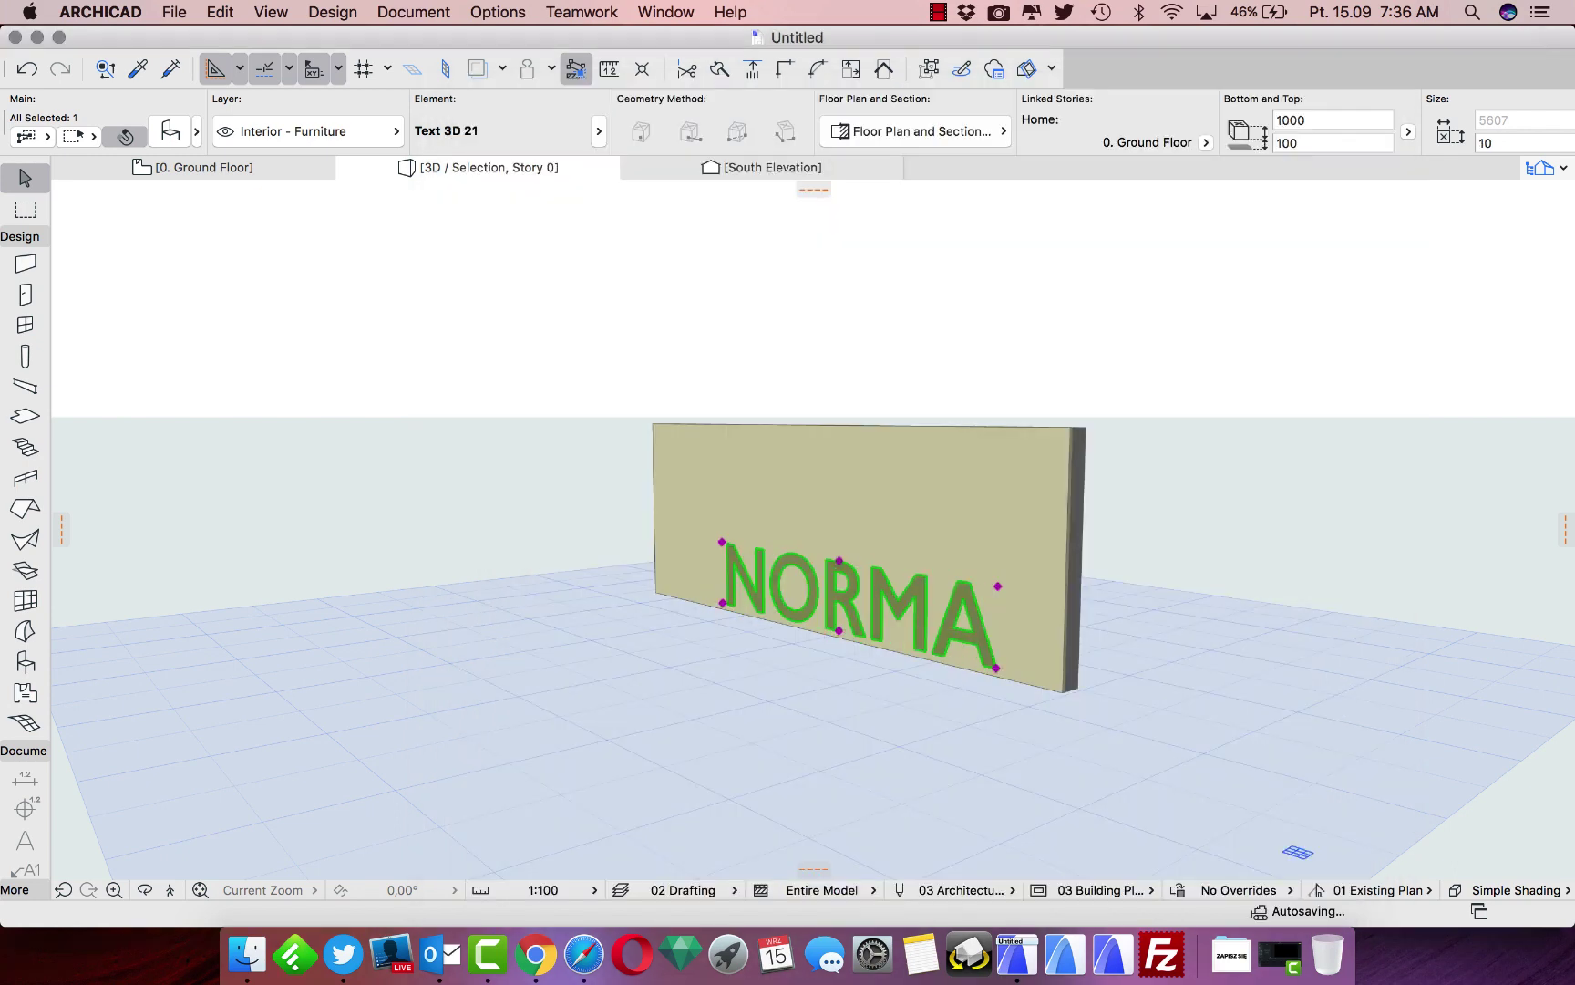
left_click(168, 132)
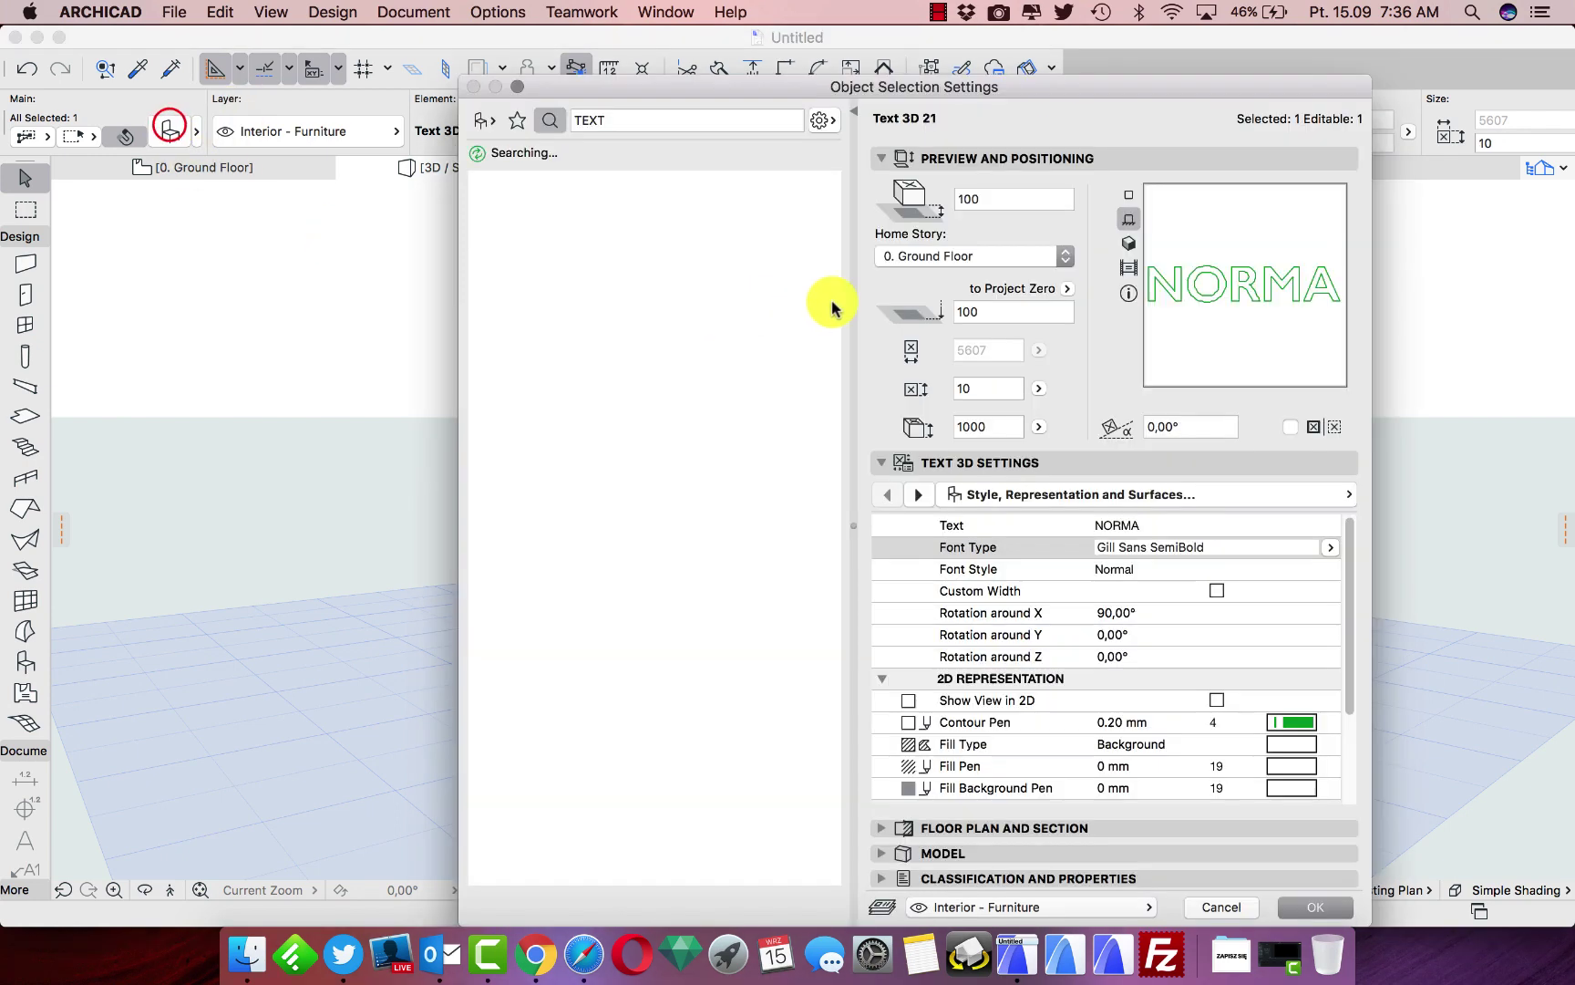
double_click(993, 389)
key("BackSpace")
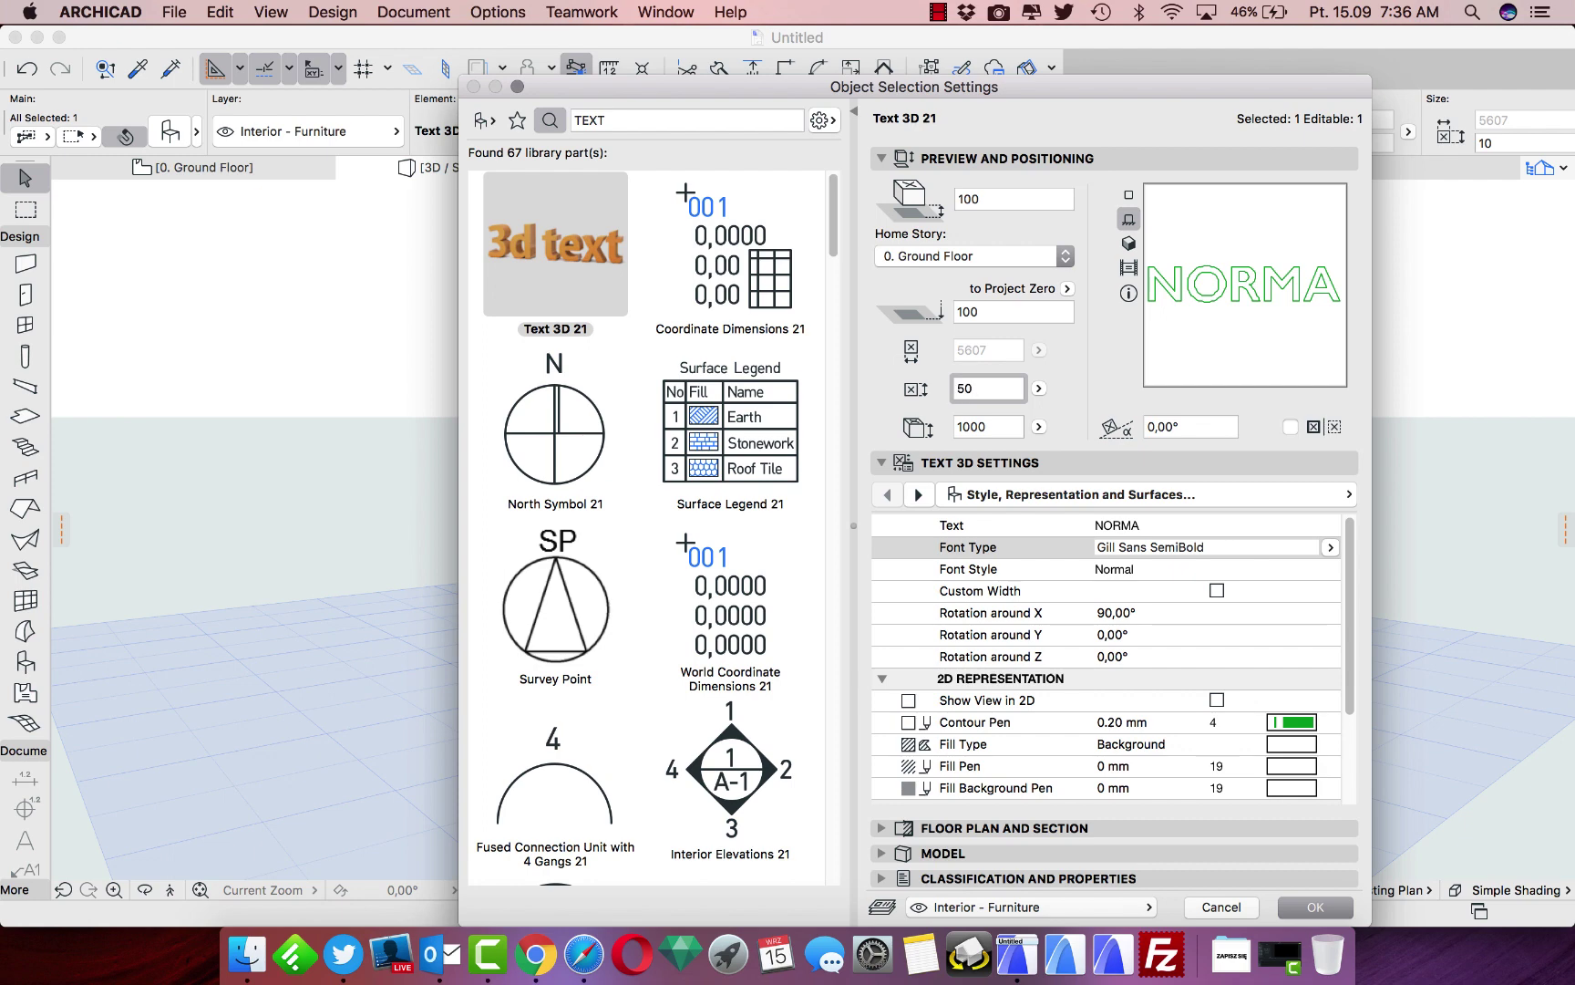
type("50")
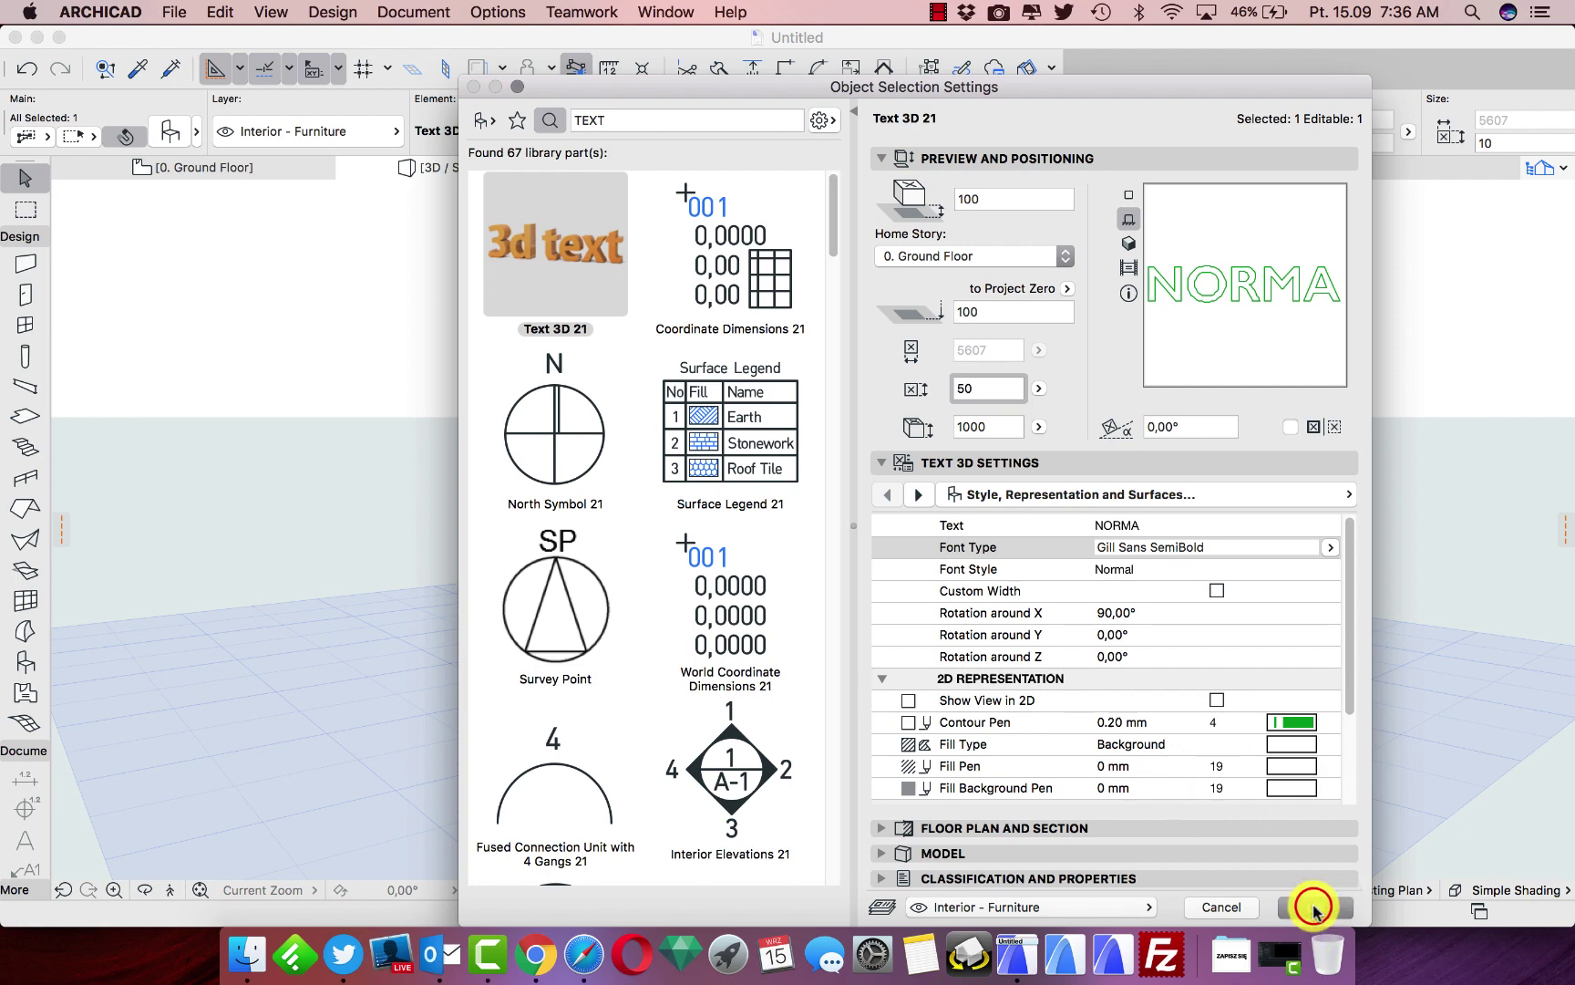
left_click(1314, 906)
scroll(930, 604, "up", 5)
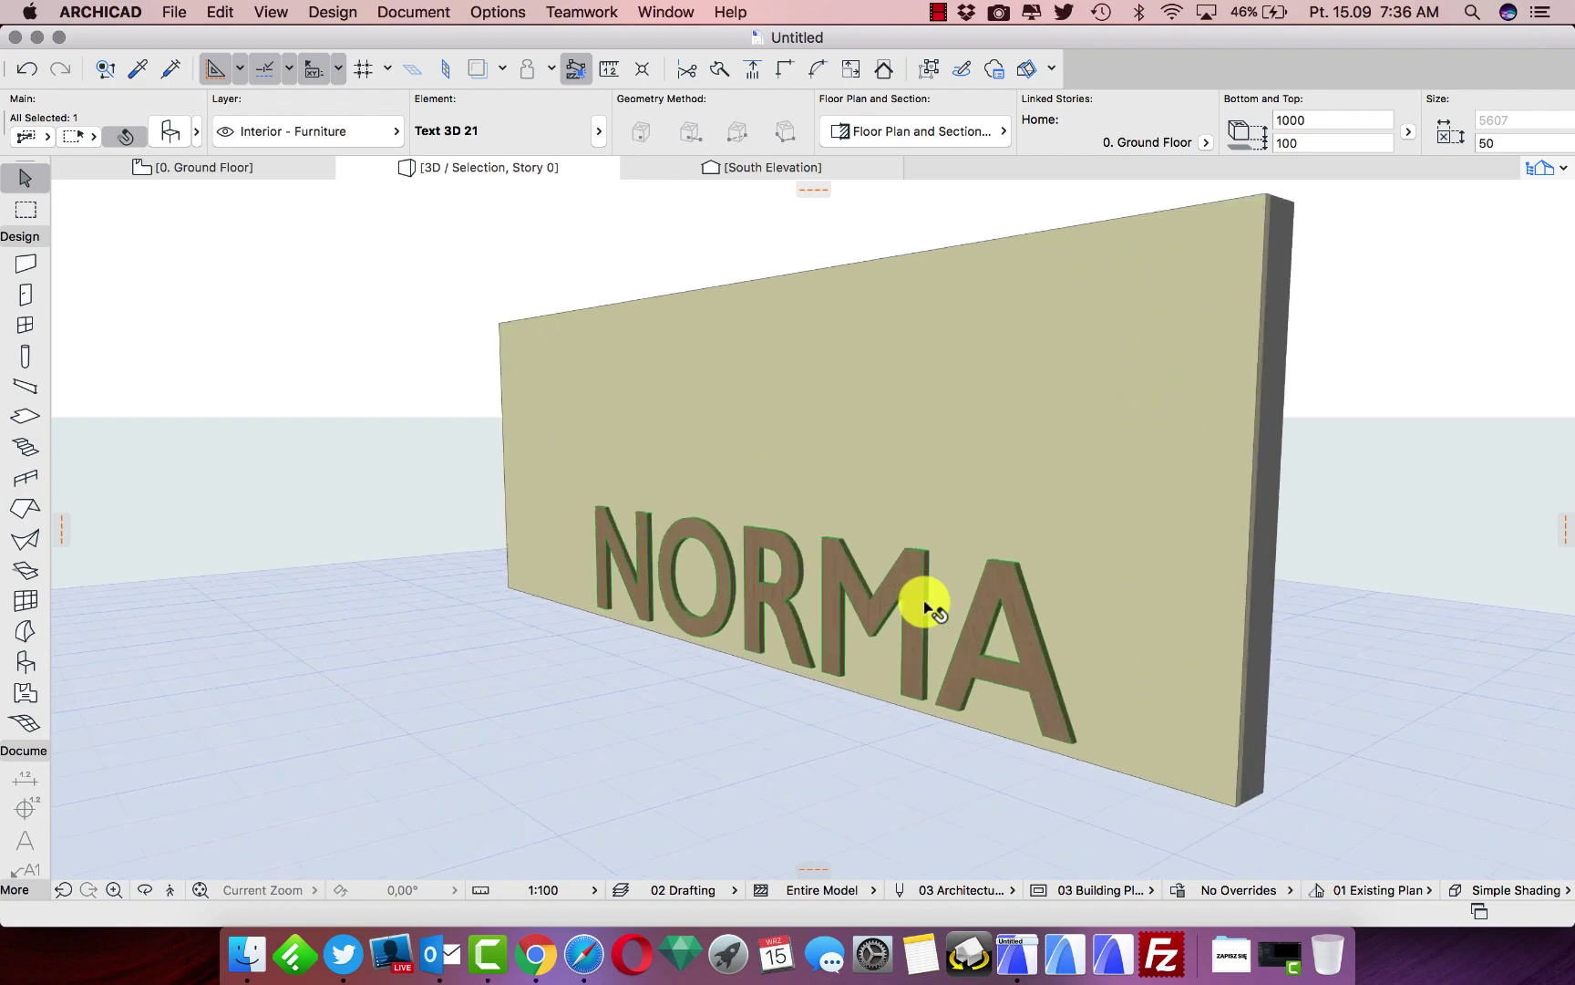
Move the NORMA text higher up the wall to elevation 1242, then deselect it
left_click(958, 720)
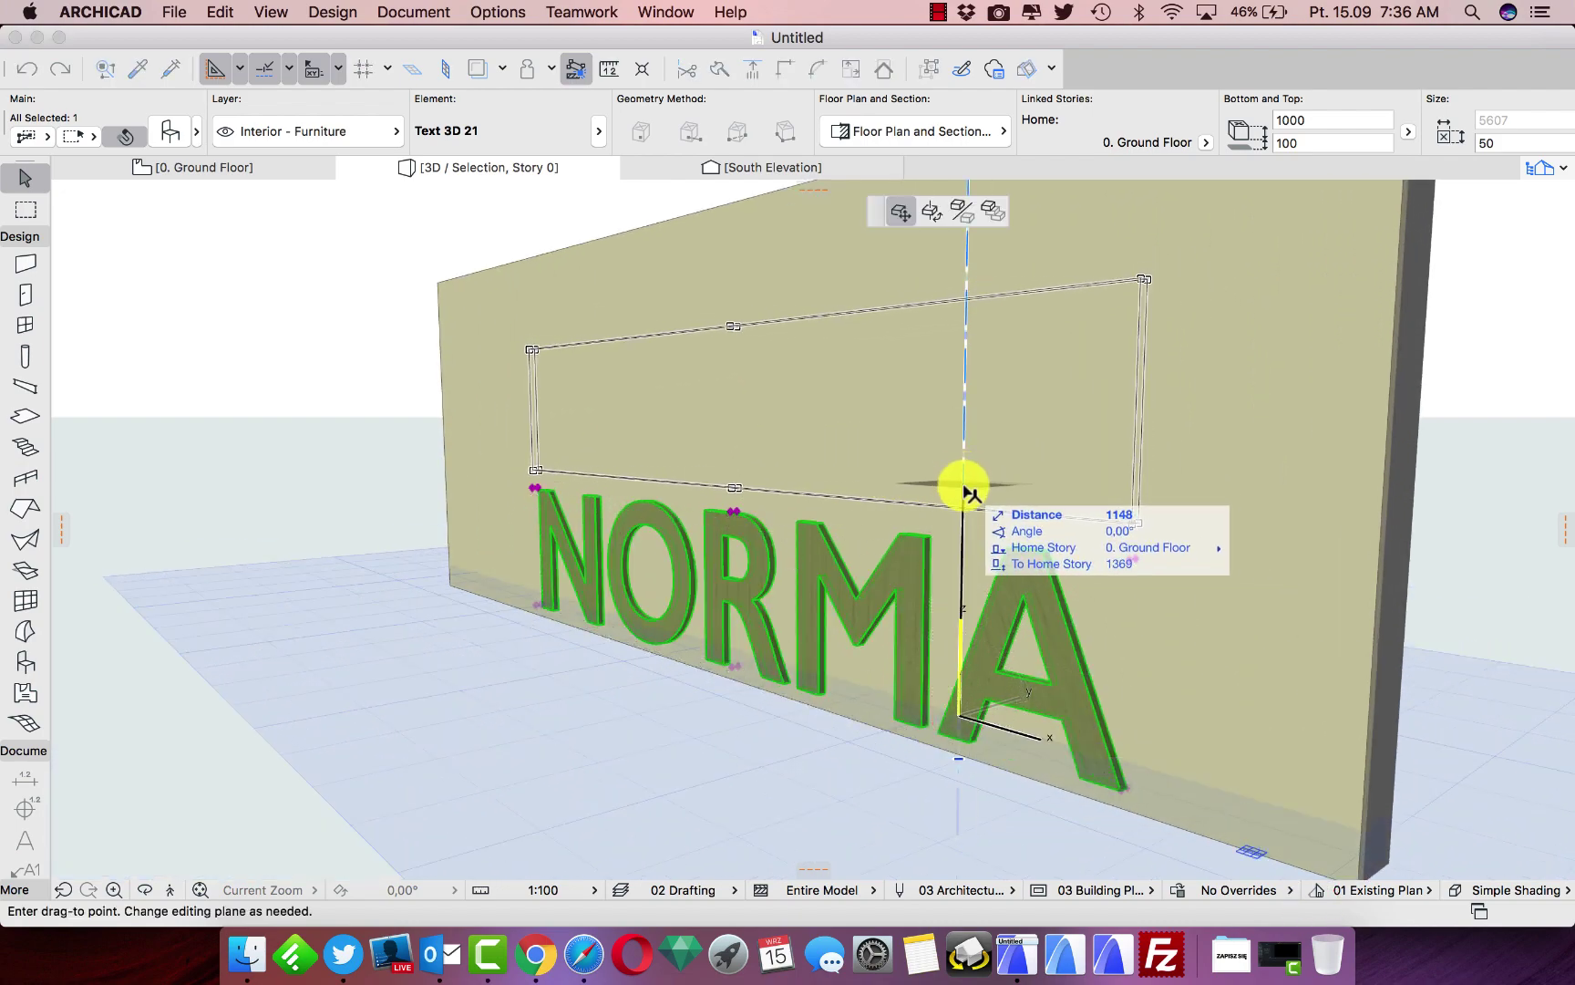
left_click(963, 490)
left_click(626, 721)
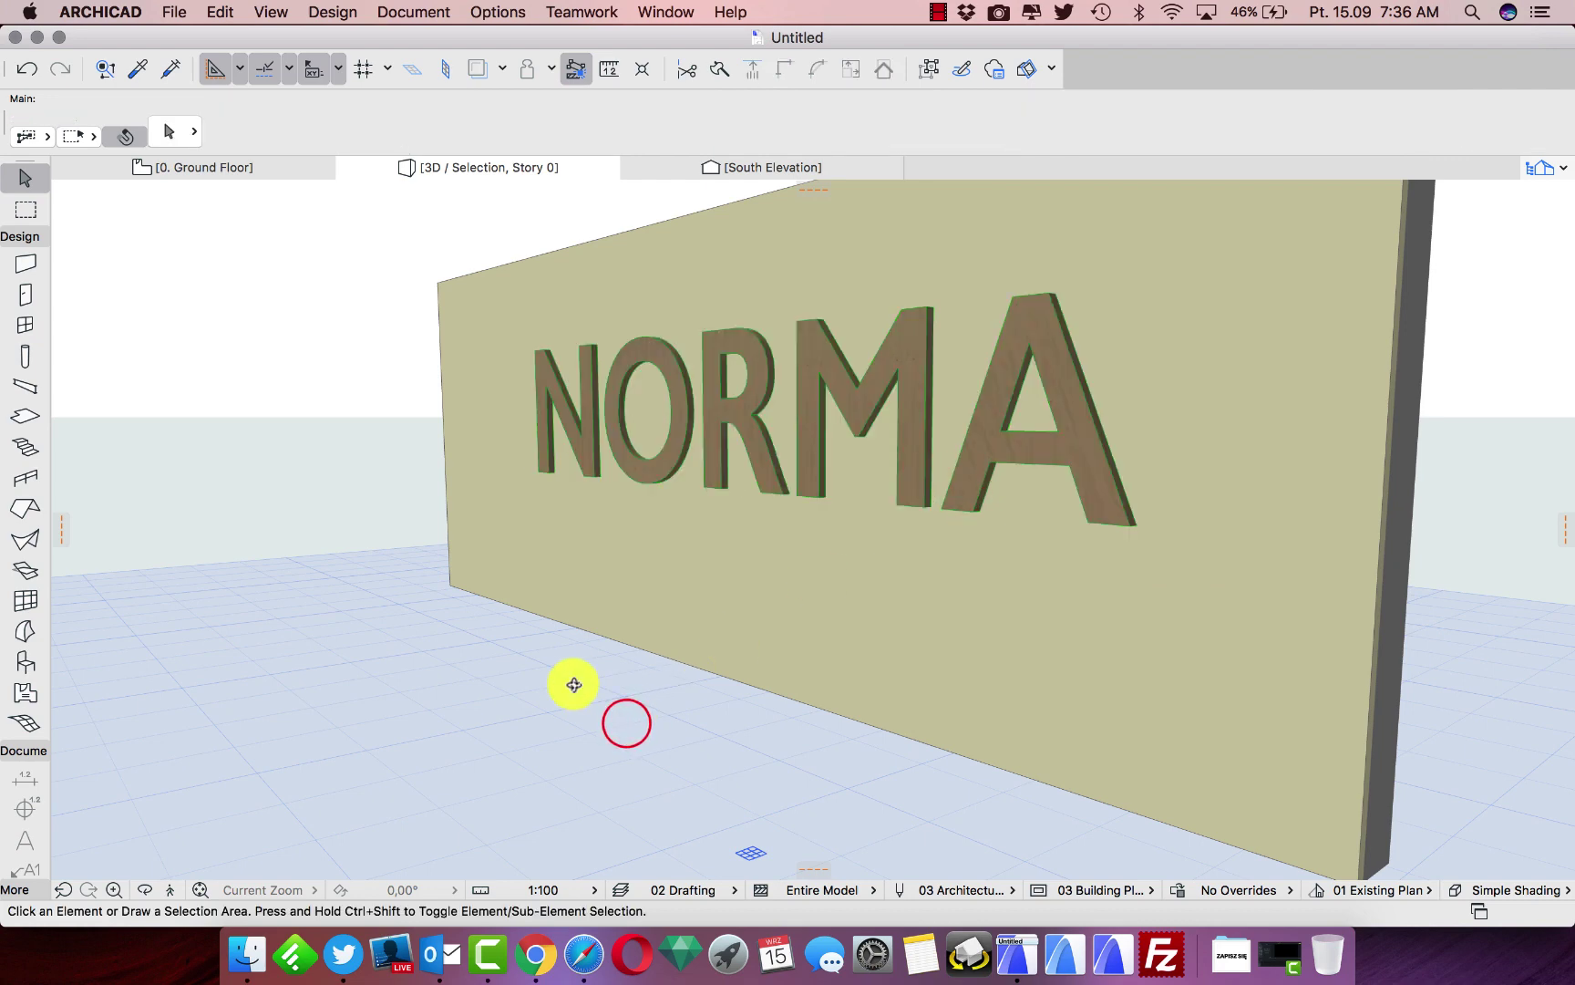
left_click_drag(446, 639, 612, 492)
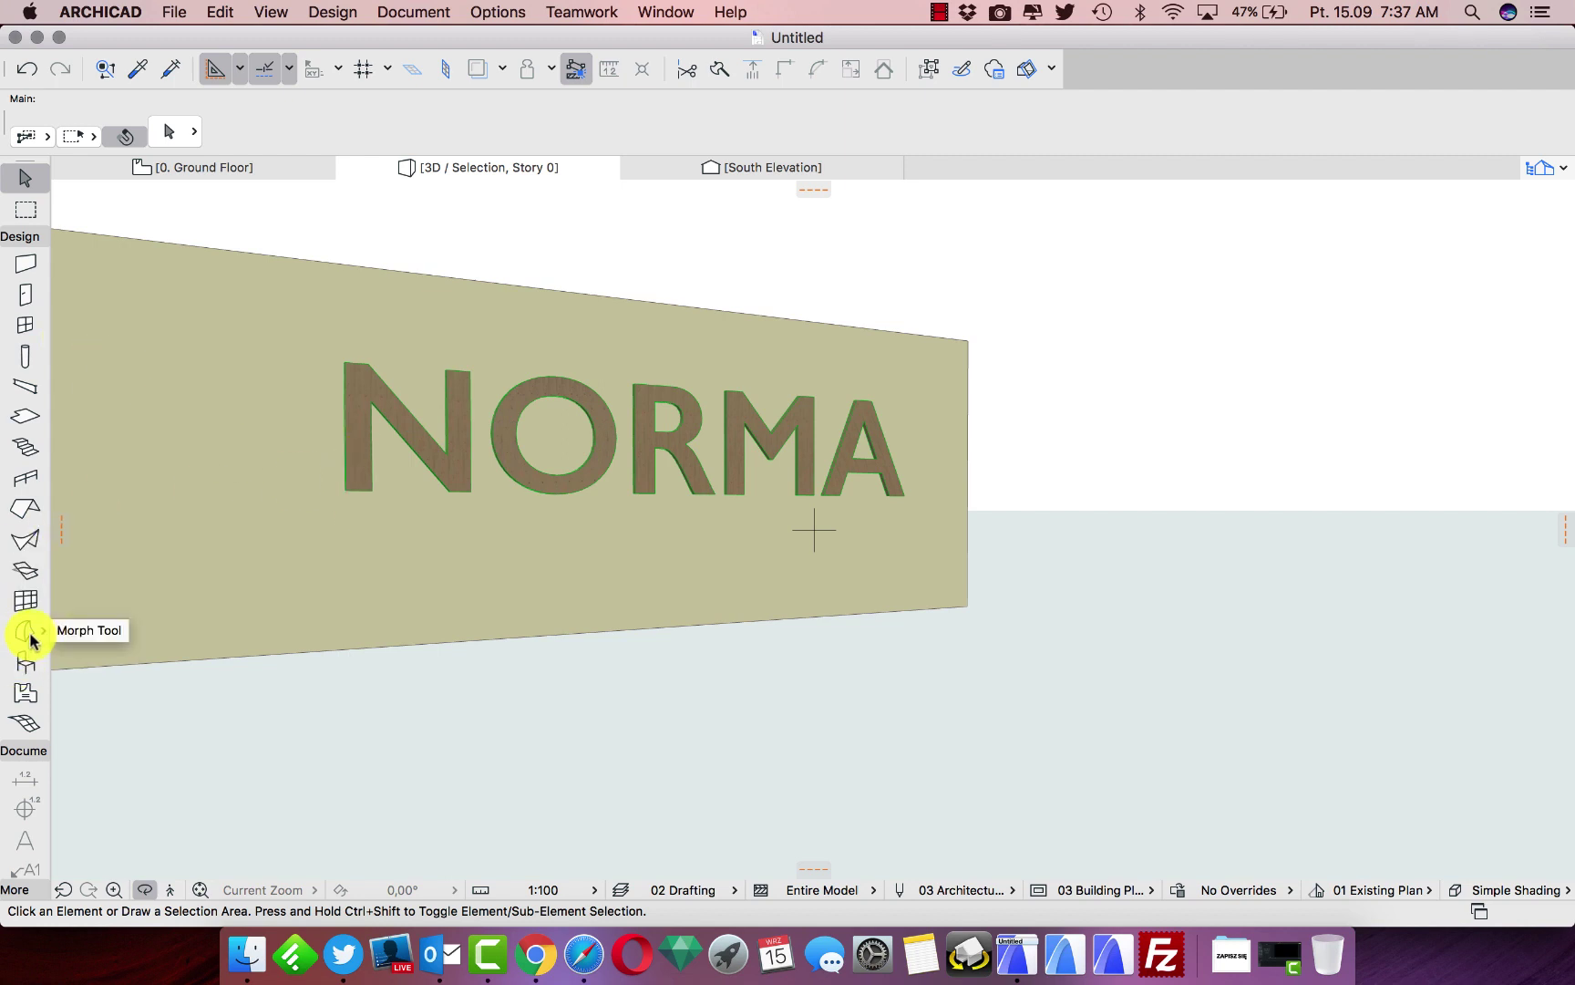
Draw a rectangular slab enclosing the wall on the Ground Floor plan
left_click(394, 421)
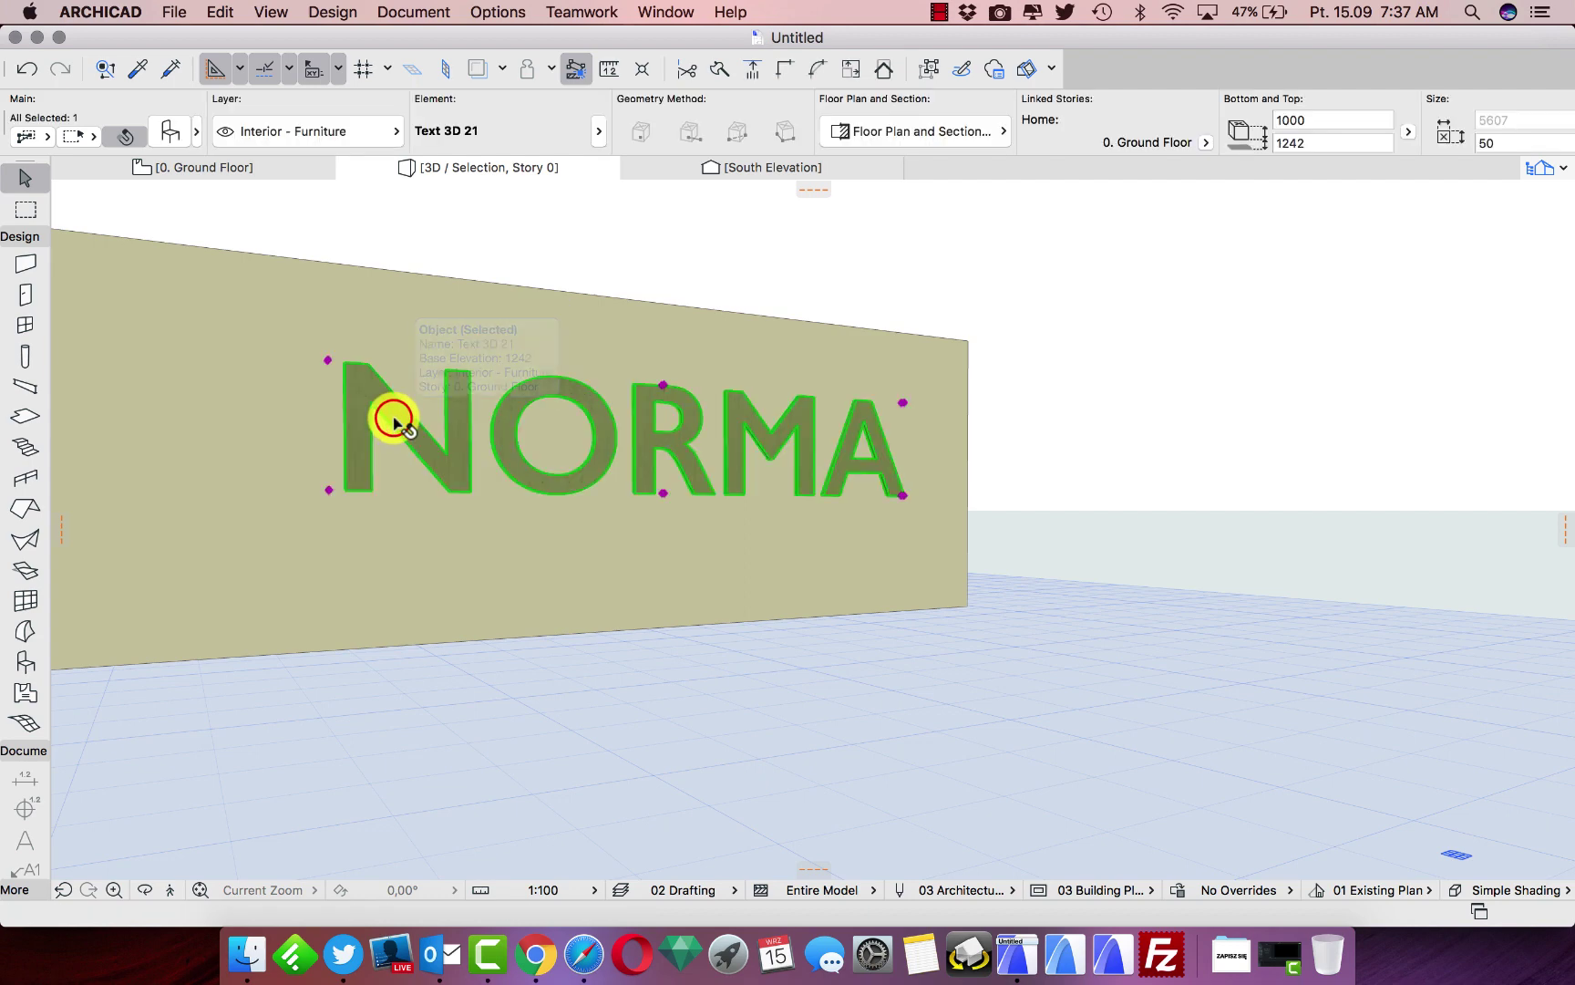
left_click(681, 701)
left_click(237, 171)
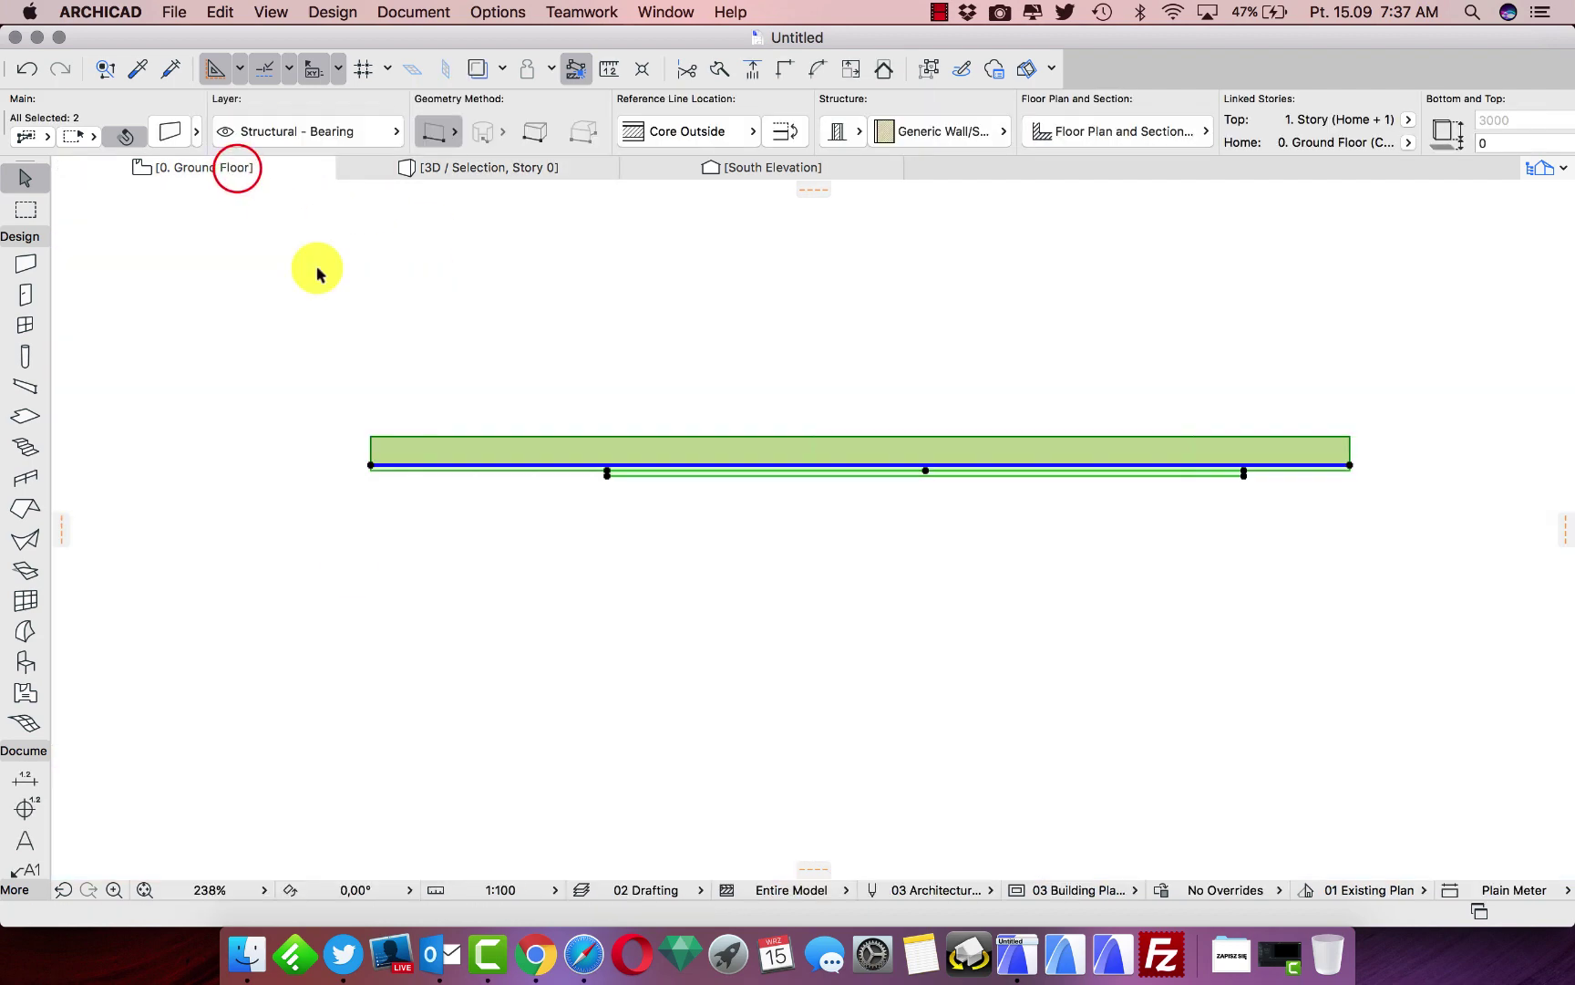
left_click(357, 618)
left_click(25, 415)
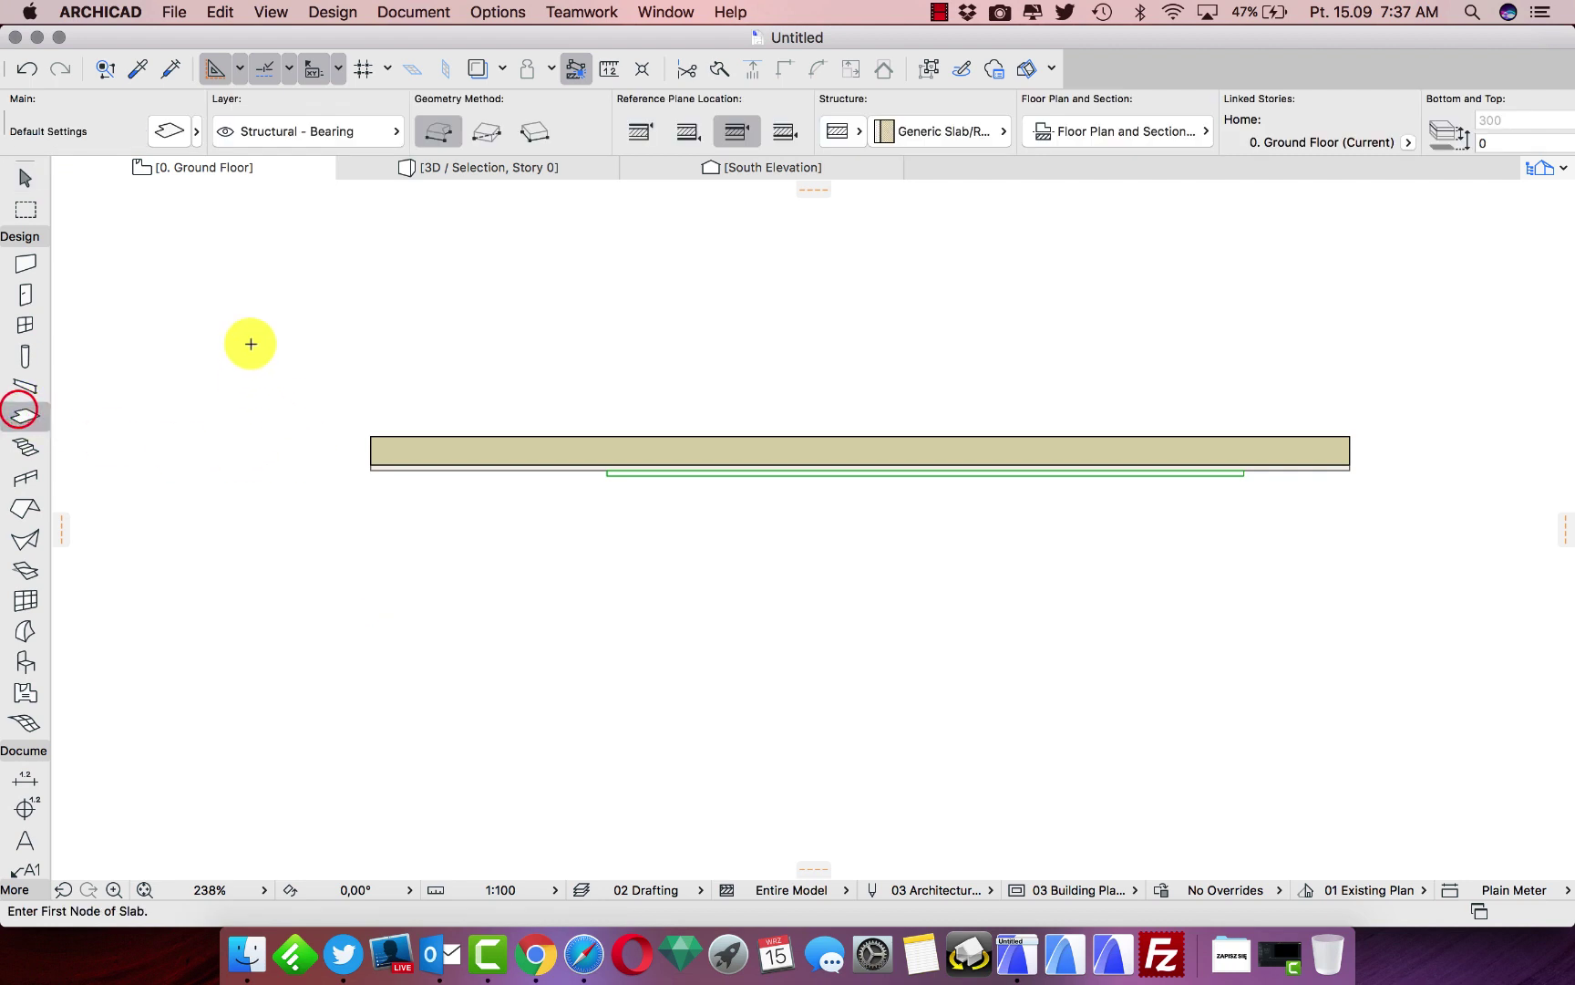
left_click(251, 301)
left_click(485, 132)
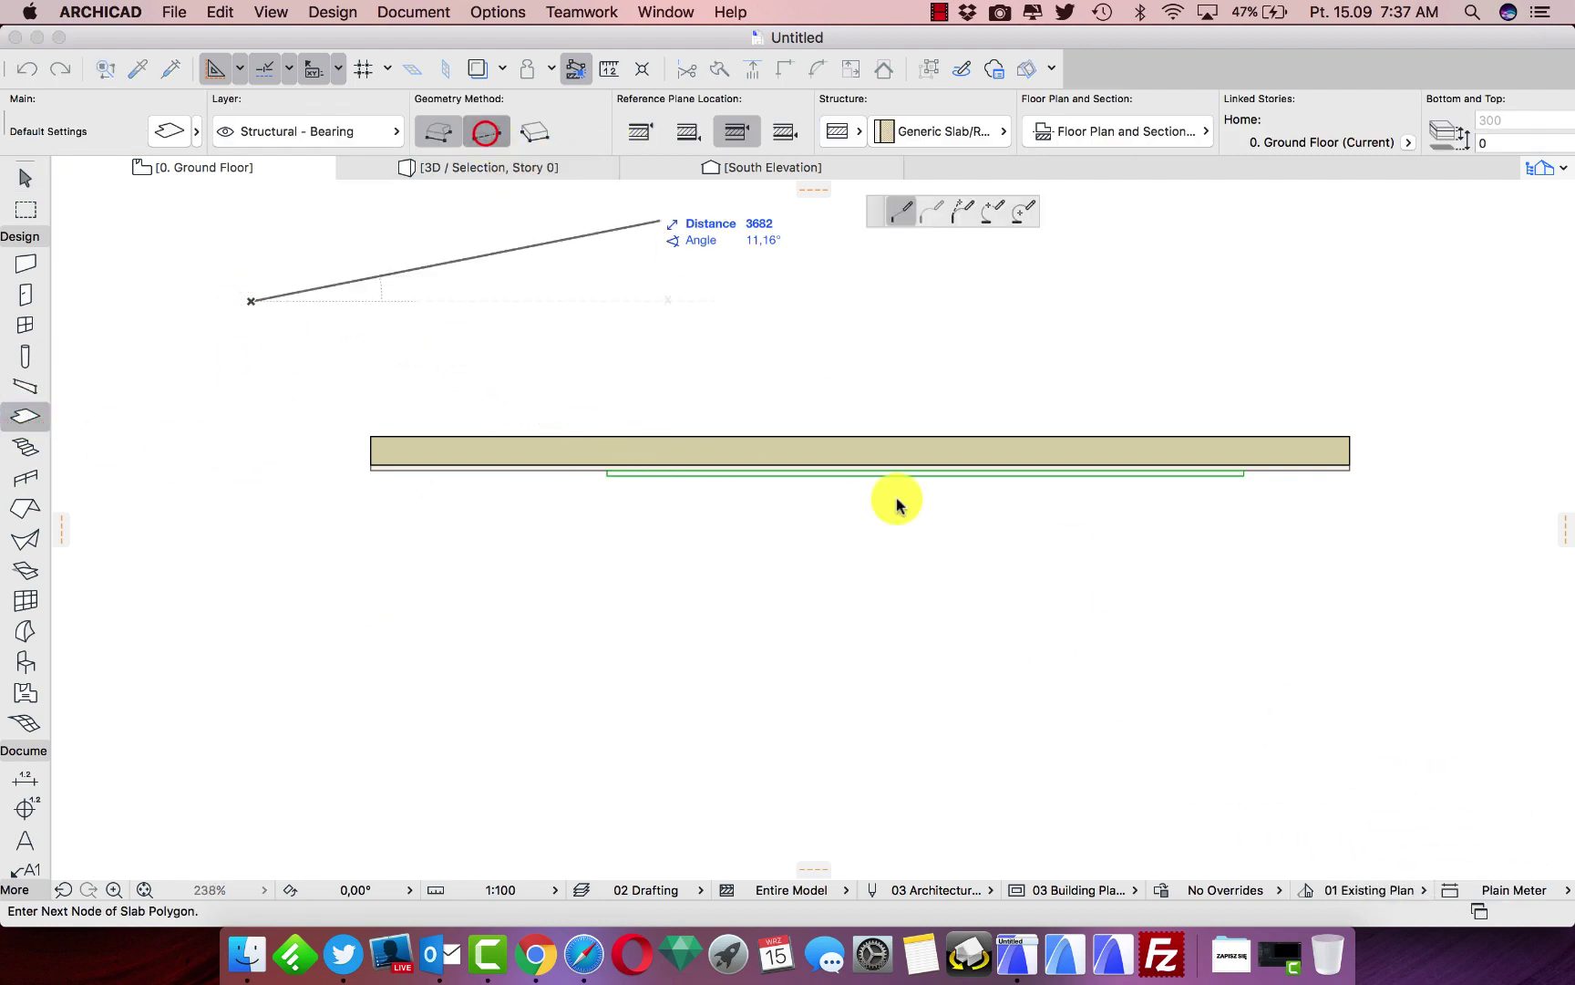
scroll(1181, 567, "down", 6)
left_click(1361, 718)
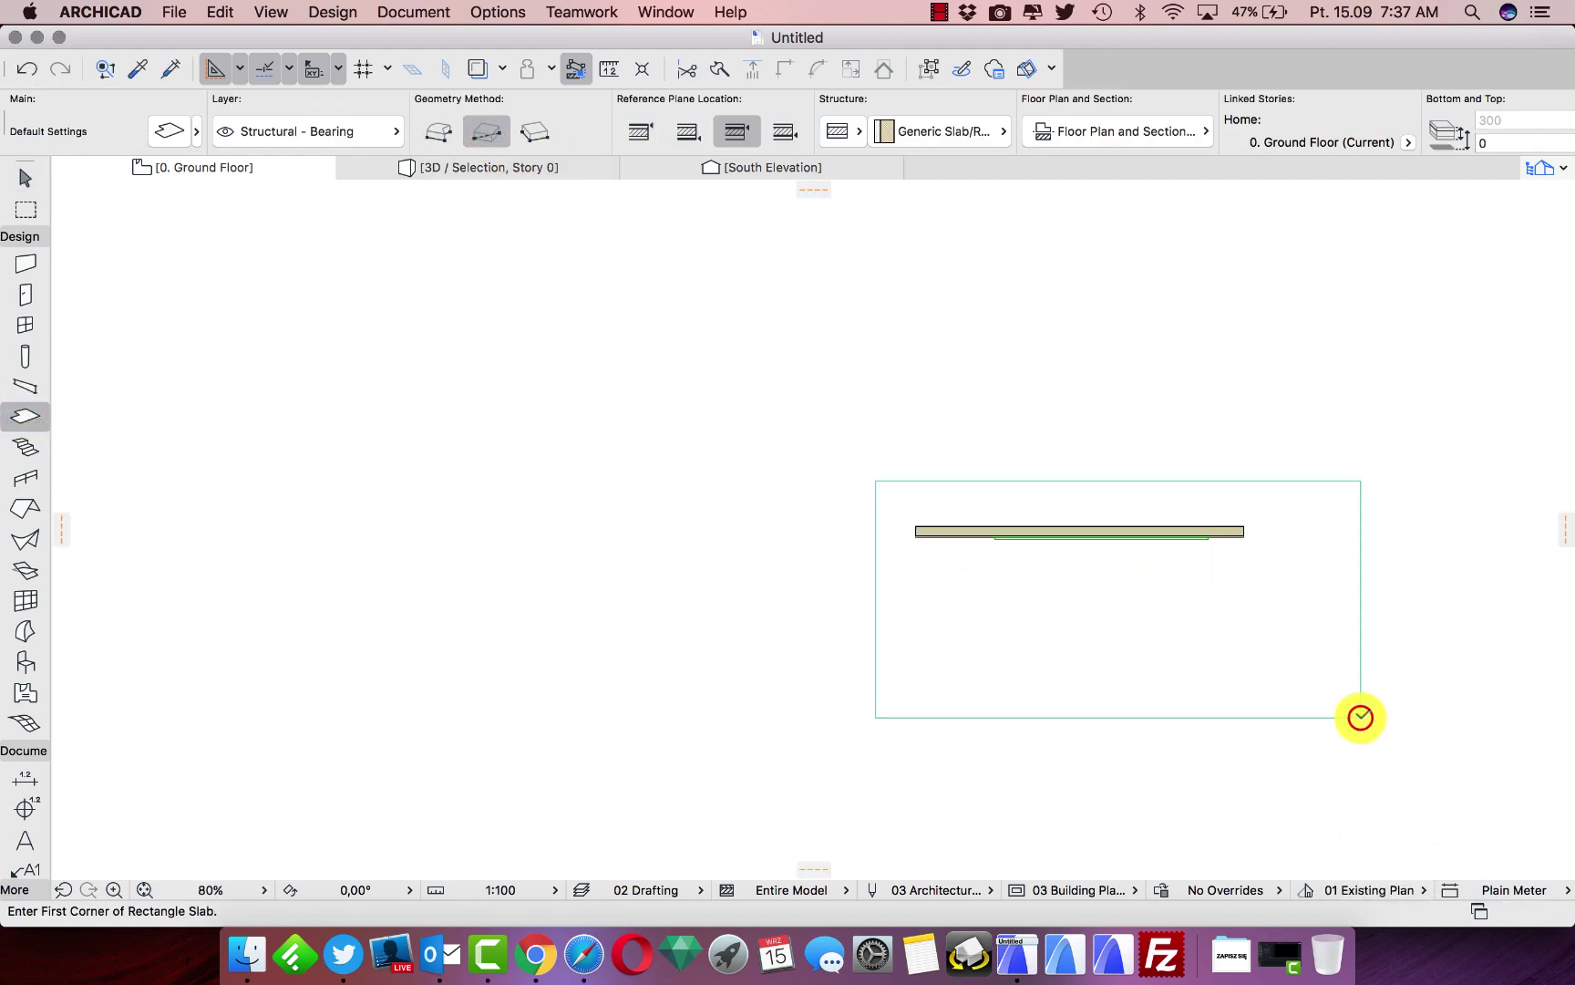
Draw a matching rectangular slab on 1. Story, then return to the Ground Floor
left_click(1548, 167)
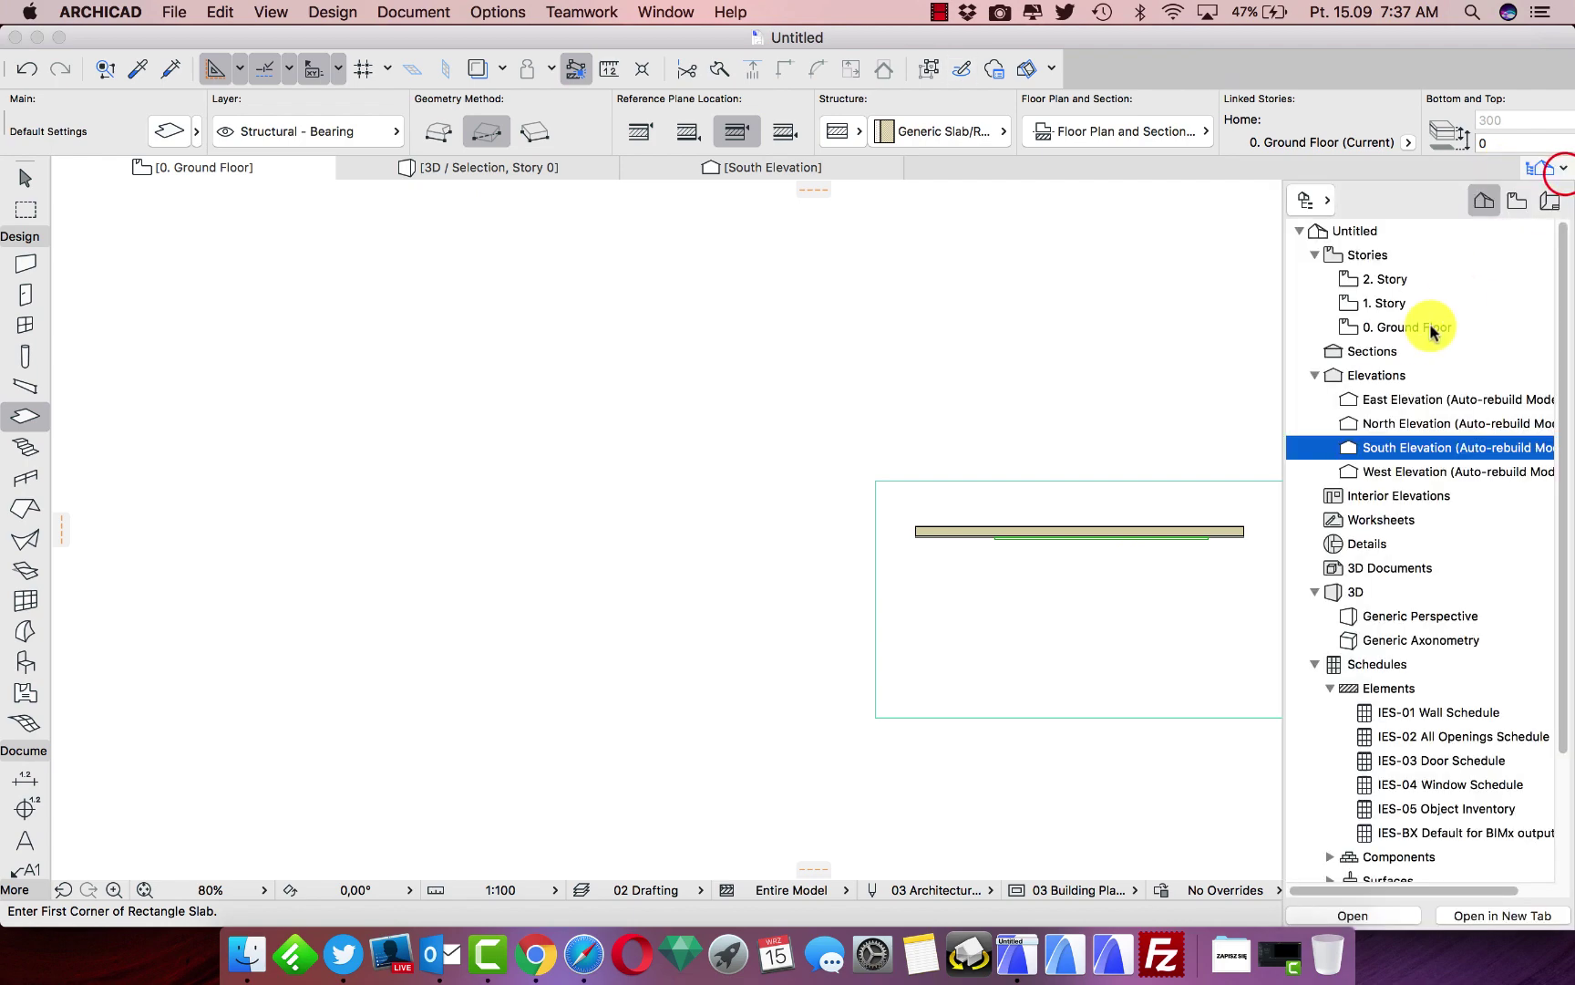
double_click(1381, 306)
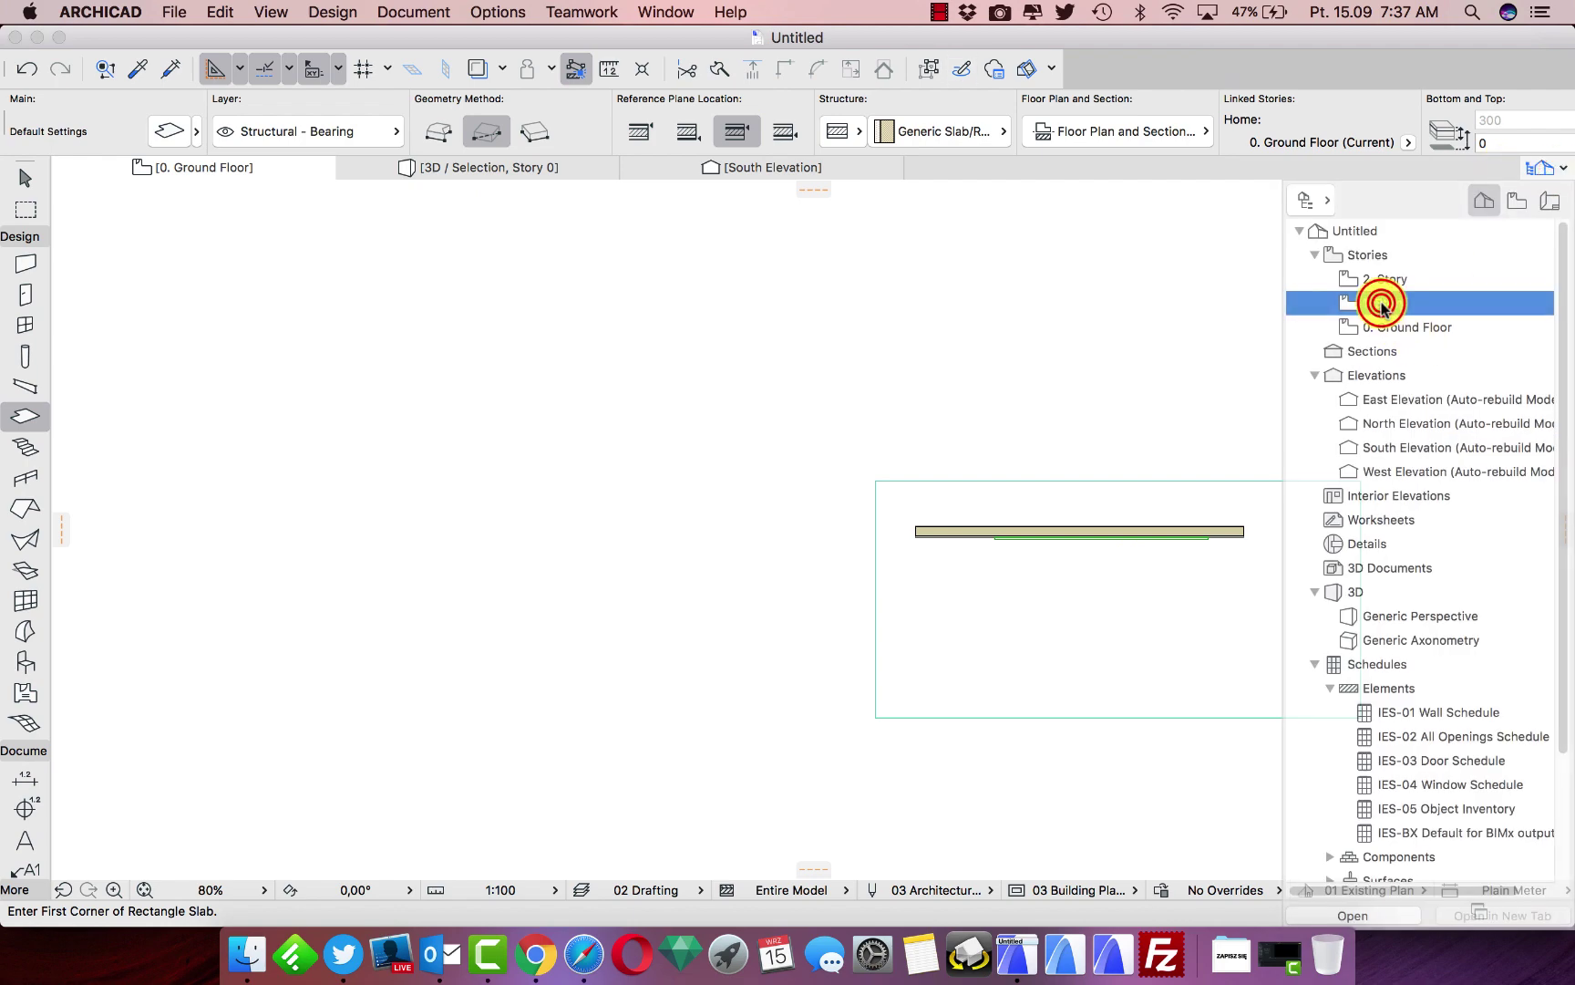
left_click(479, 68)
left_click(876, 481)
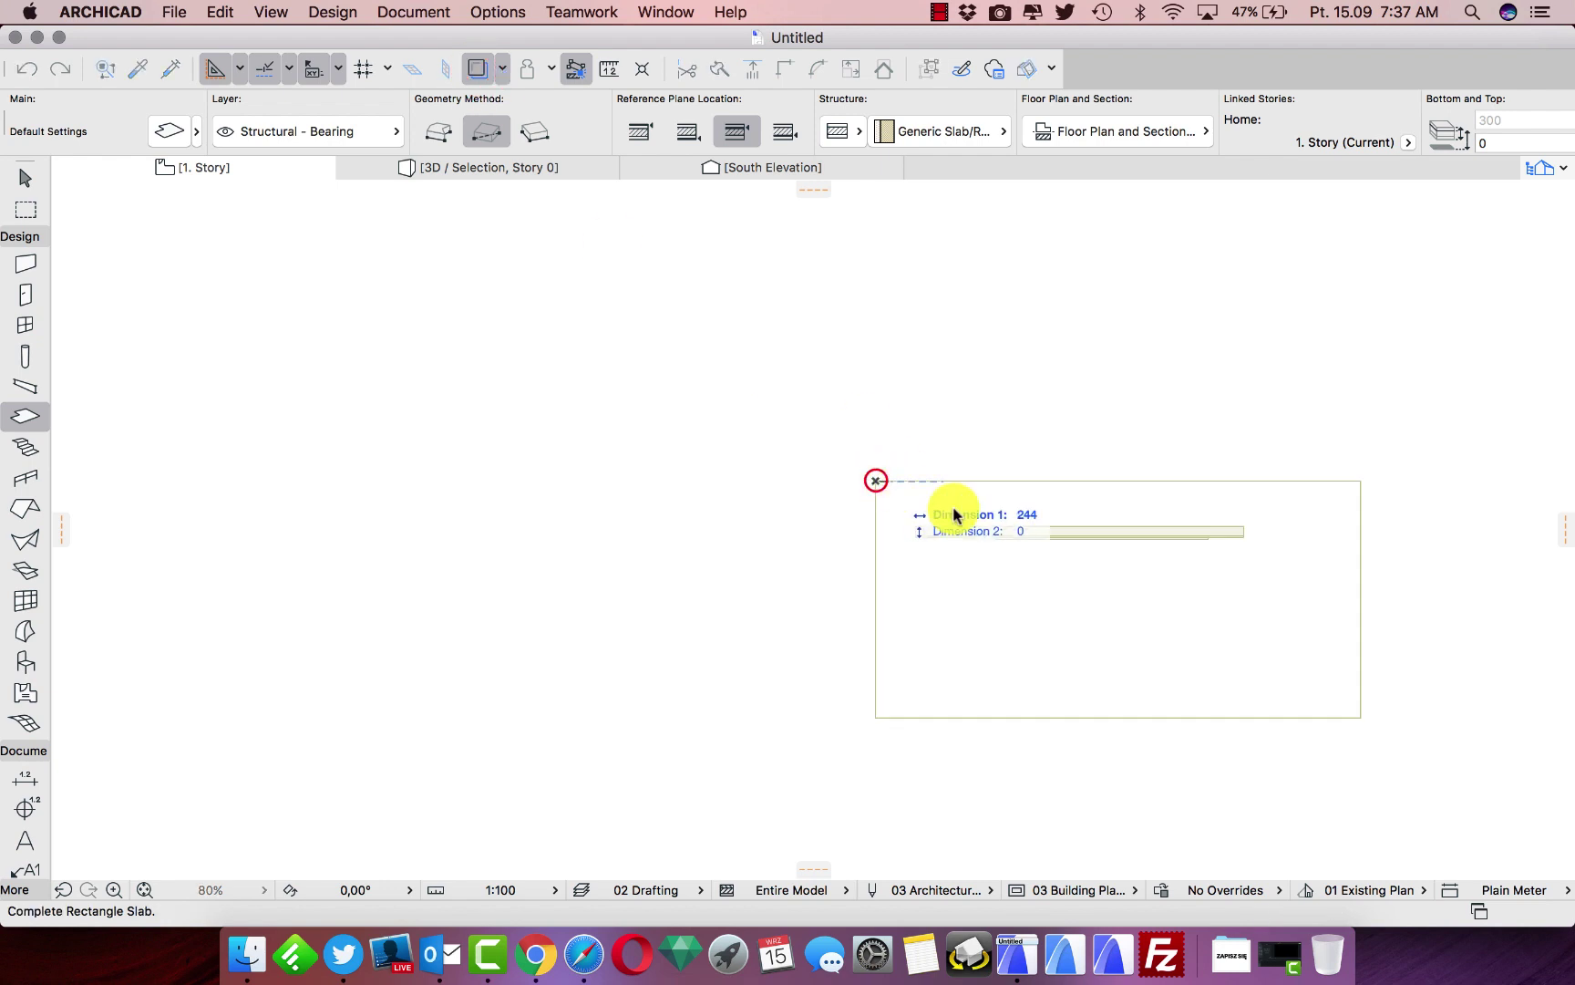
left_click(1361, 718)
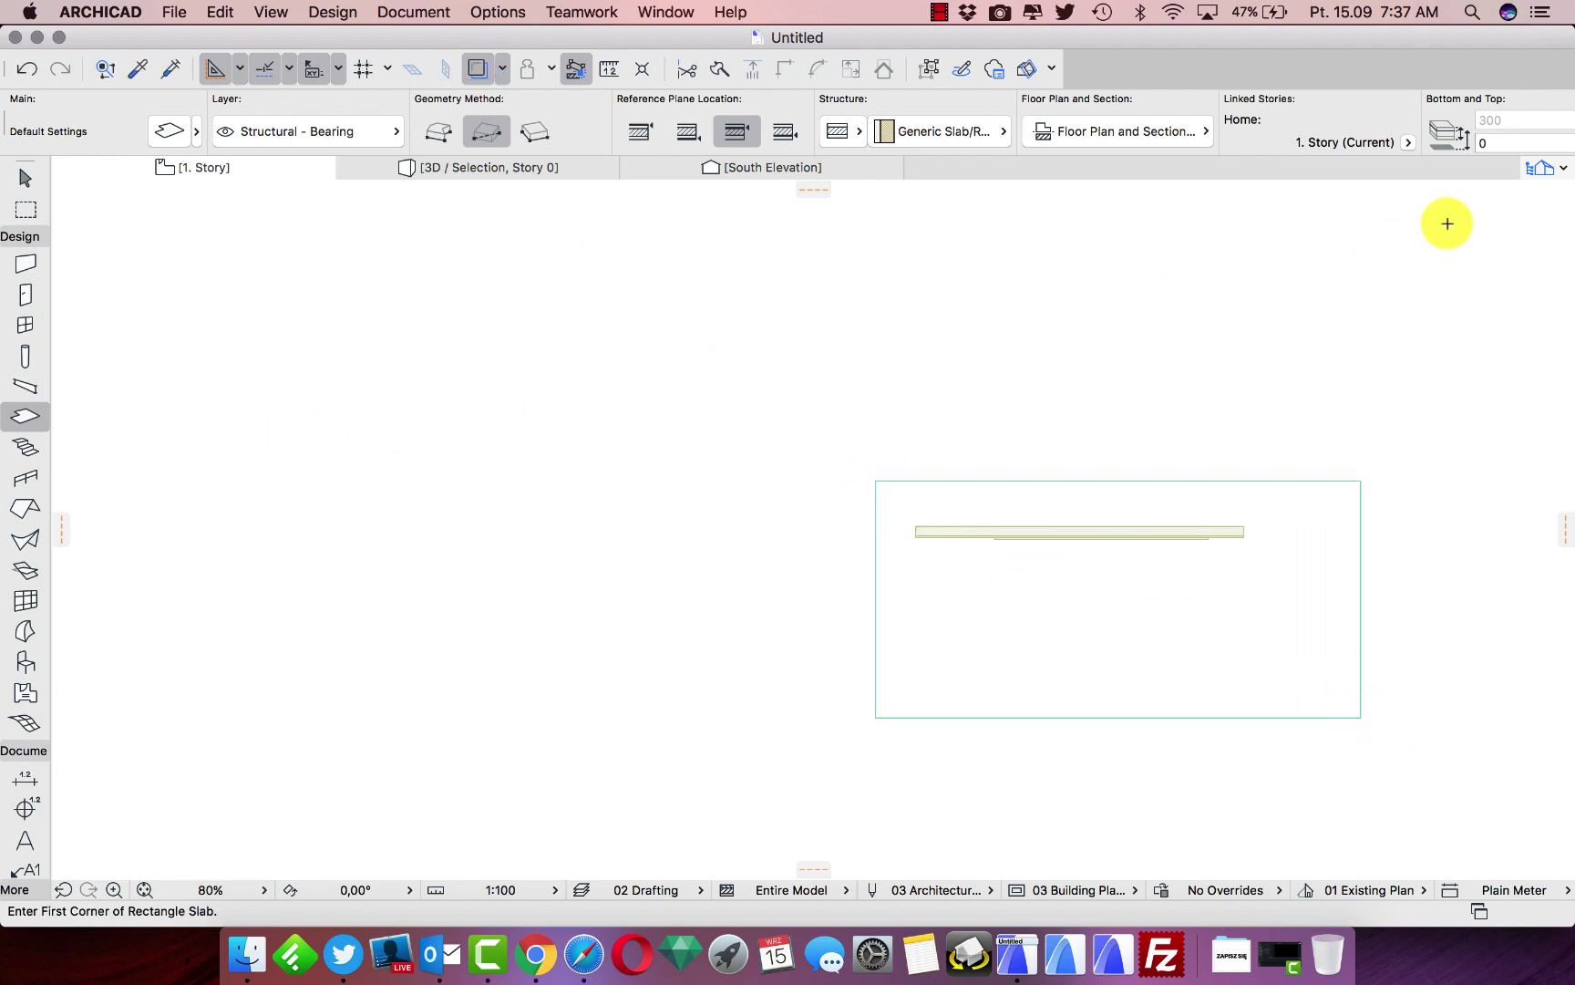
left_click(1562, 167)
double_click(1391, 328)
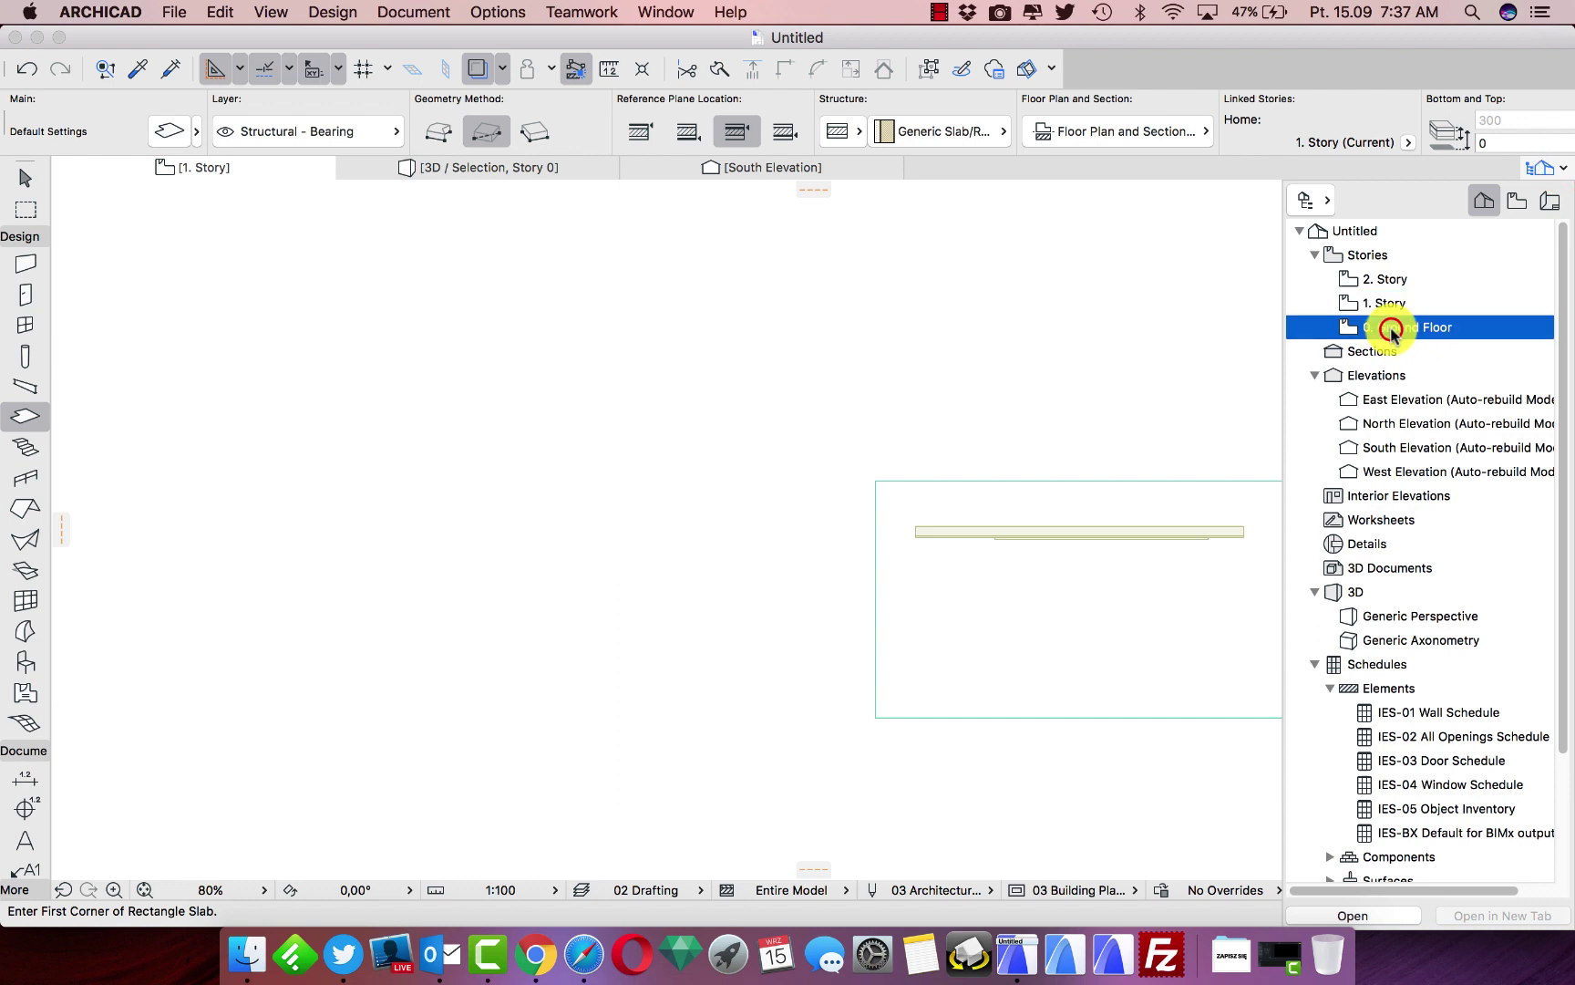
left_click(19, 237)
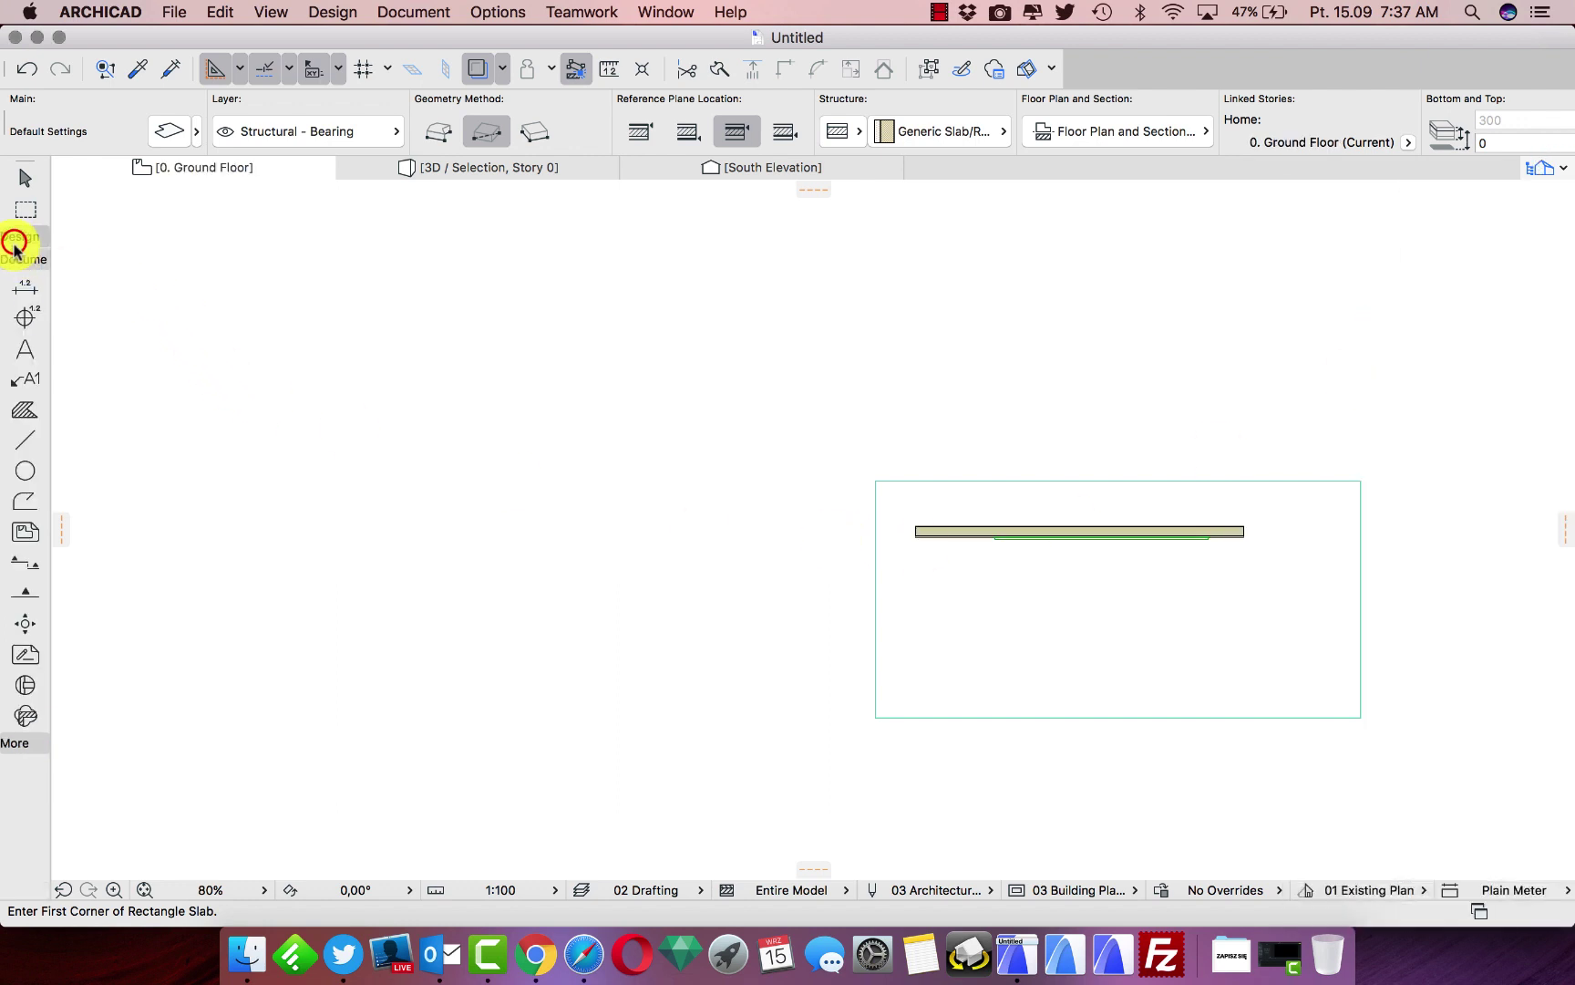
Draw side walls down from both ends of the NORMA wall to form a U shape
left_click(20, 237)
left_click(25, 266)
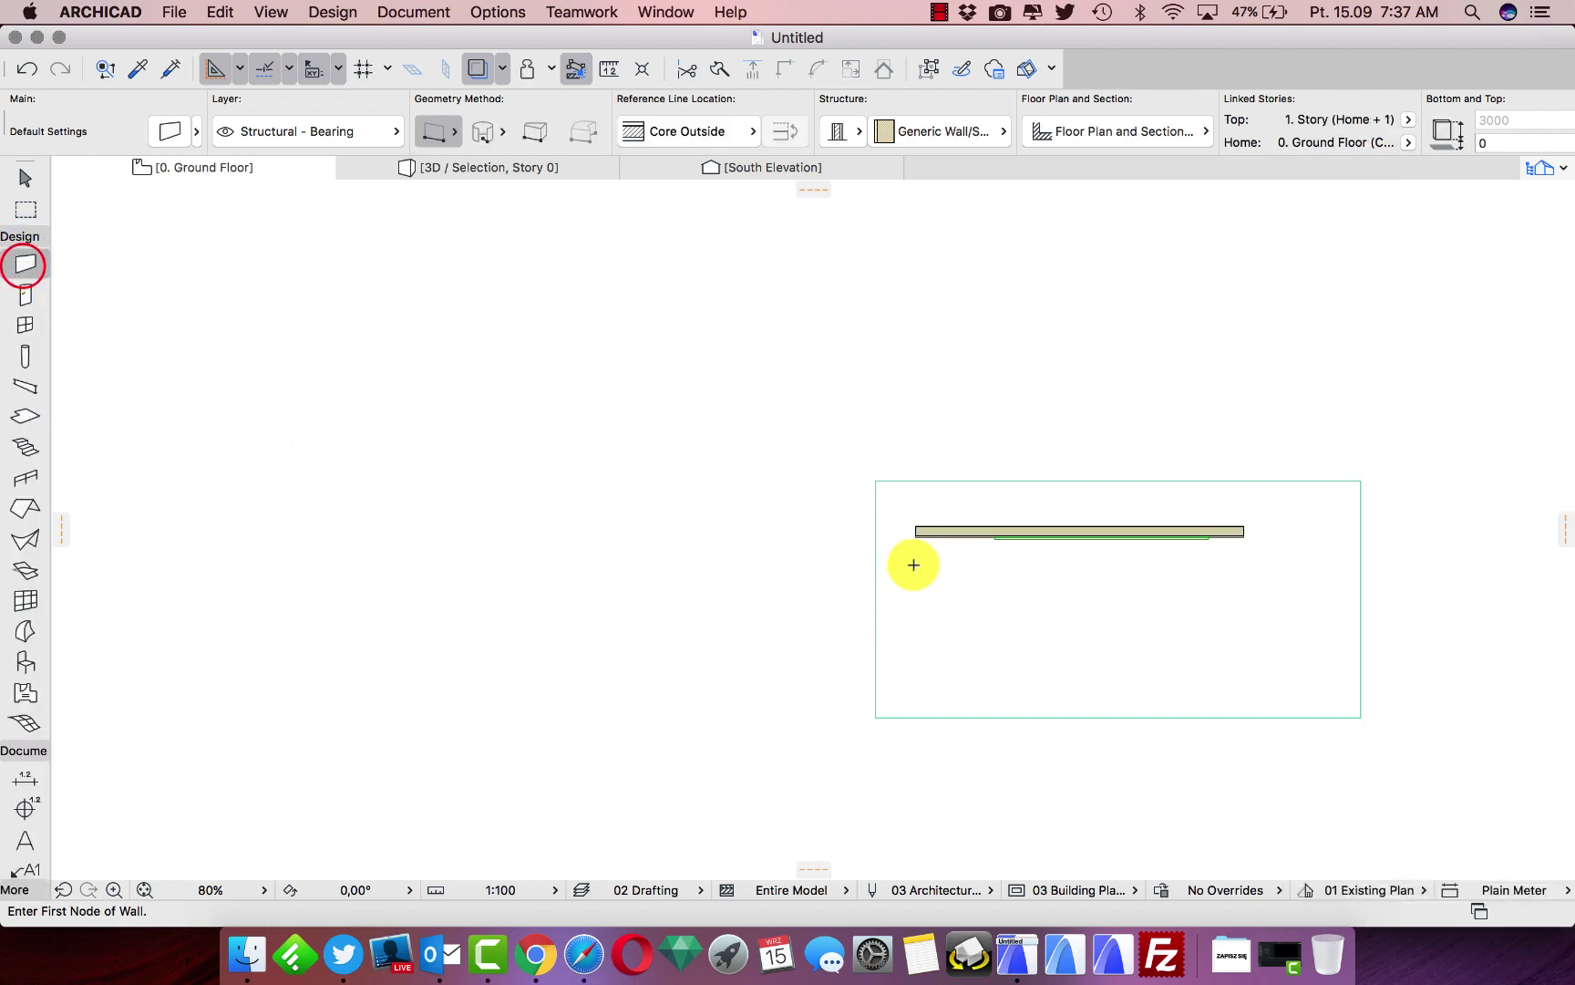
left_click(916, 525)
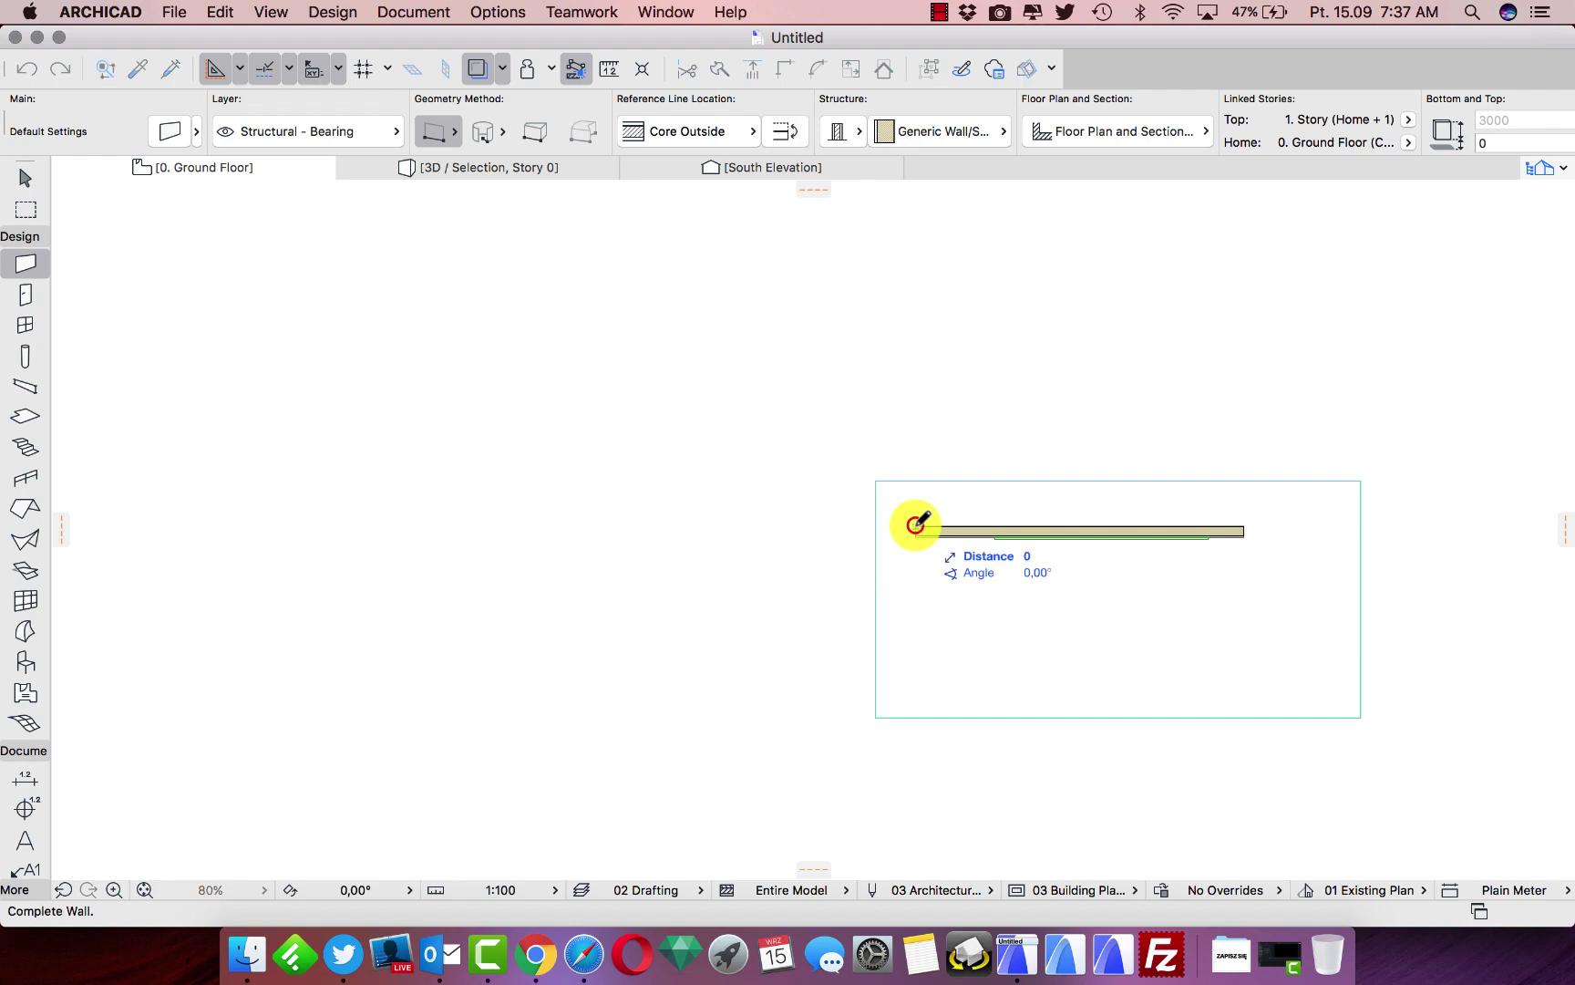
left_click(920, 681)
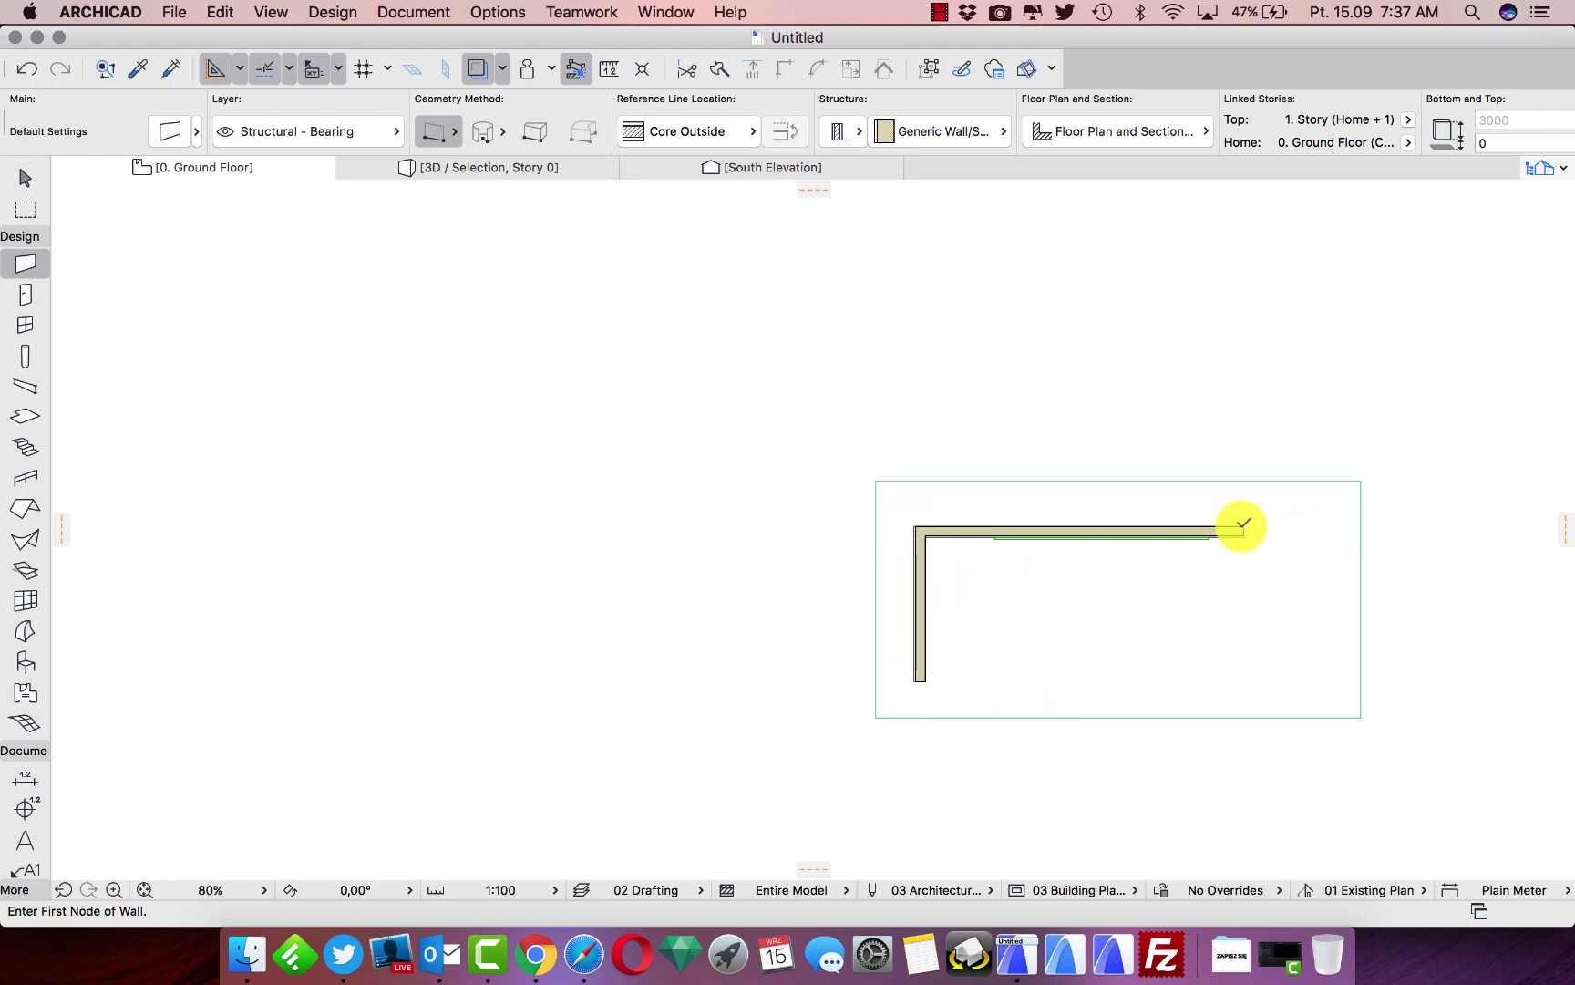
left_click(1243, 525)
left_click(1248, 681)
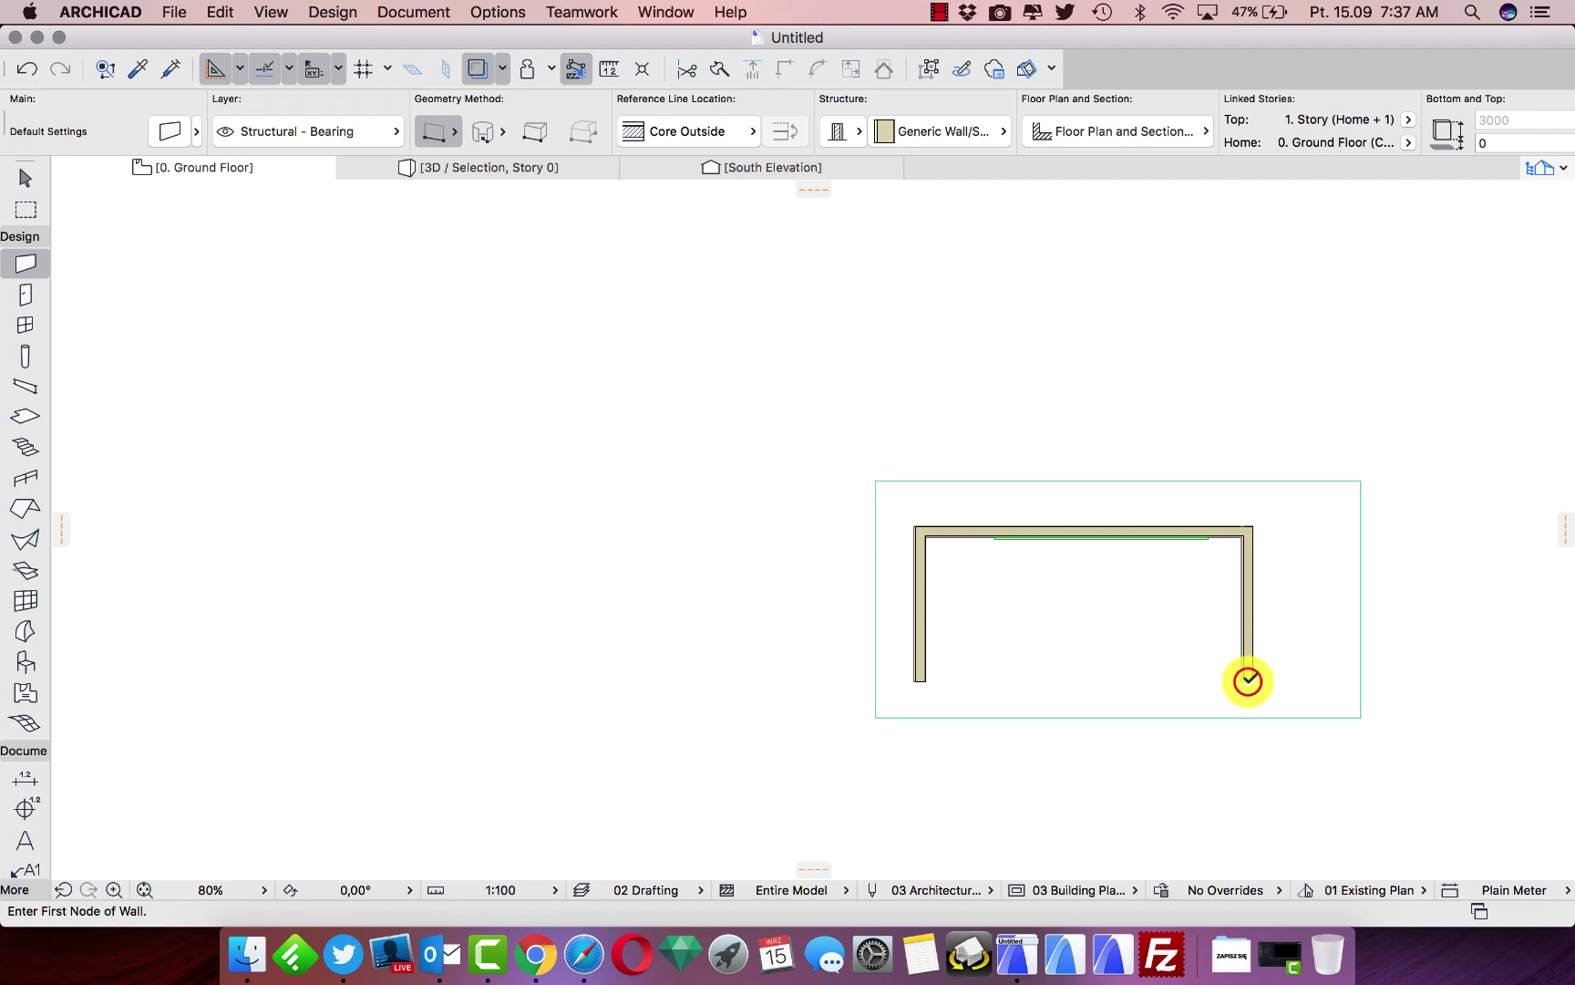
Show the whole model in the 3D view
left_click(468, 168)
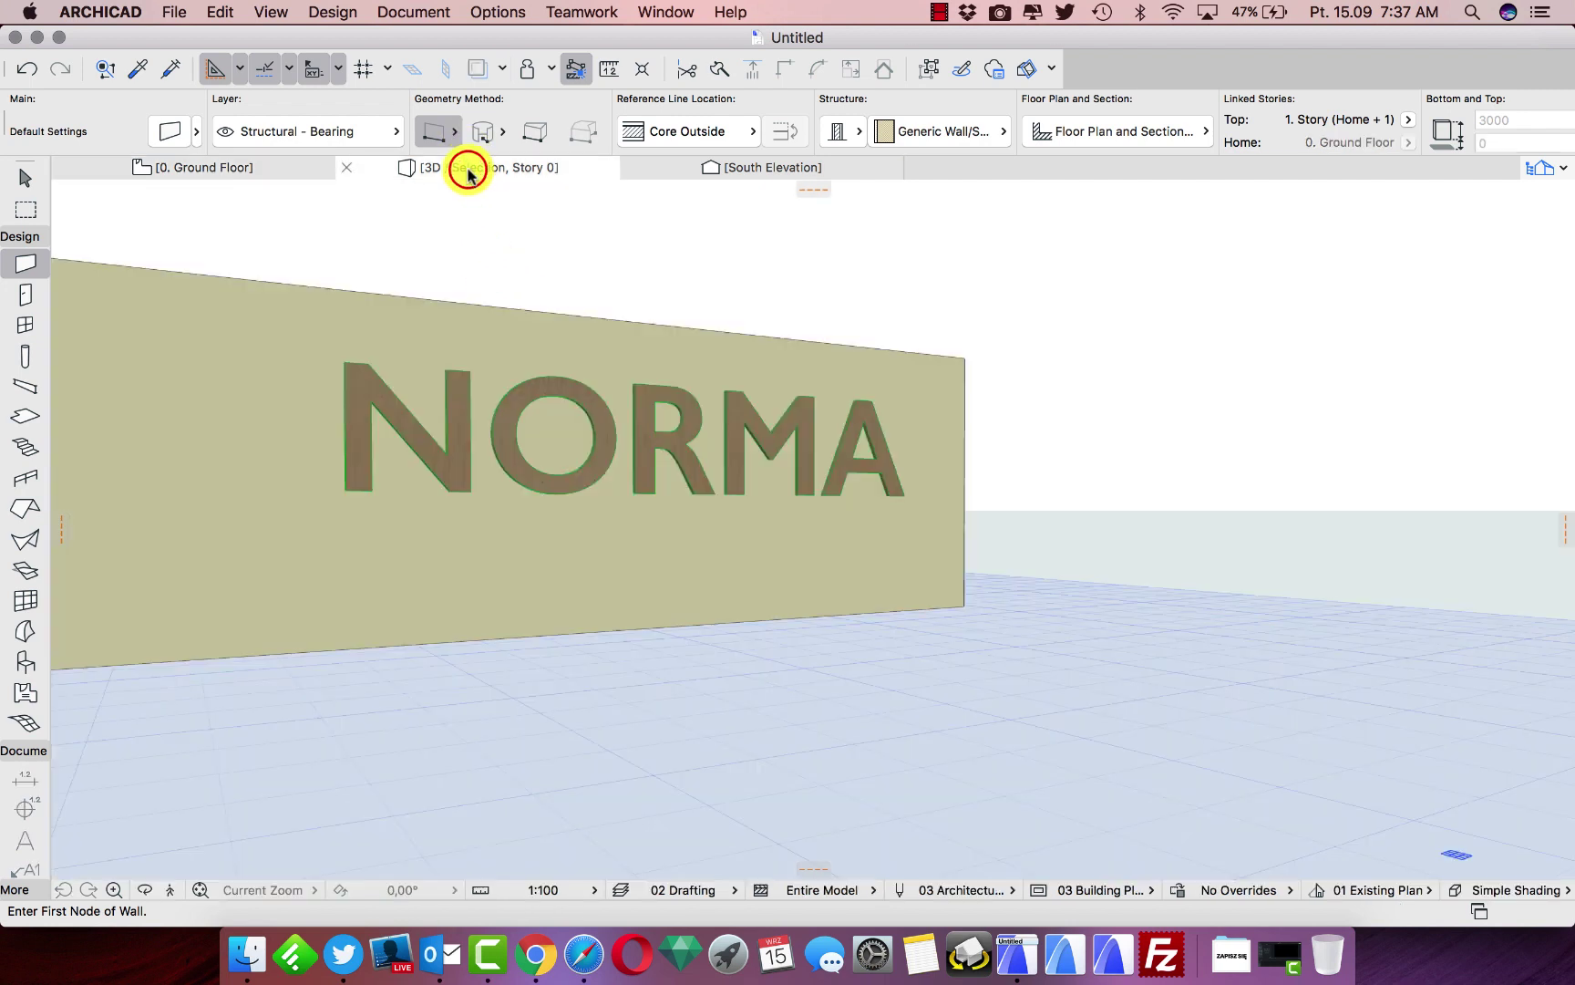
key("super+F5")
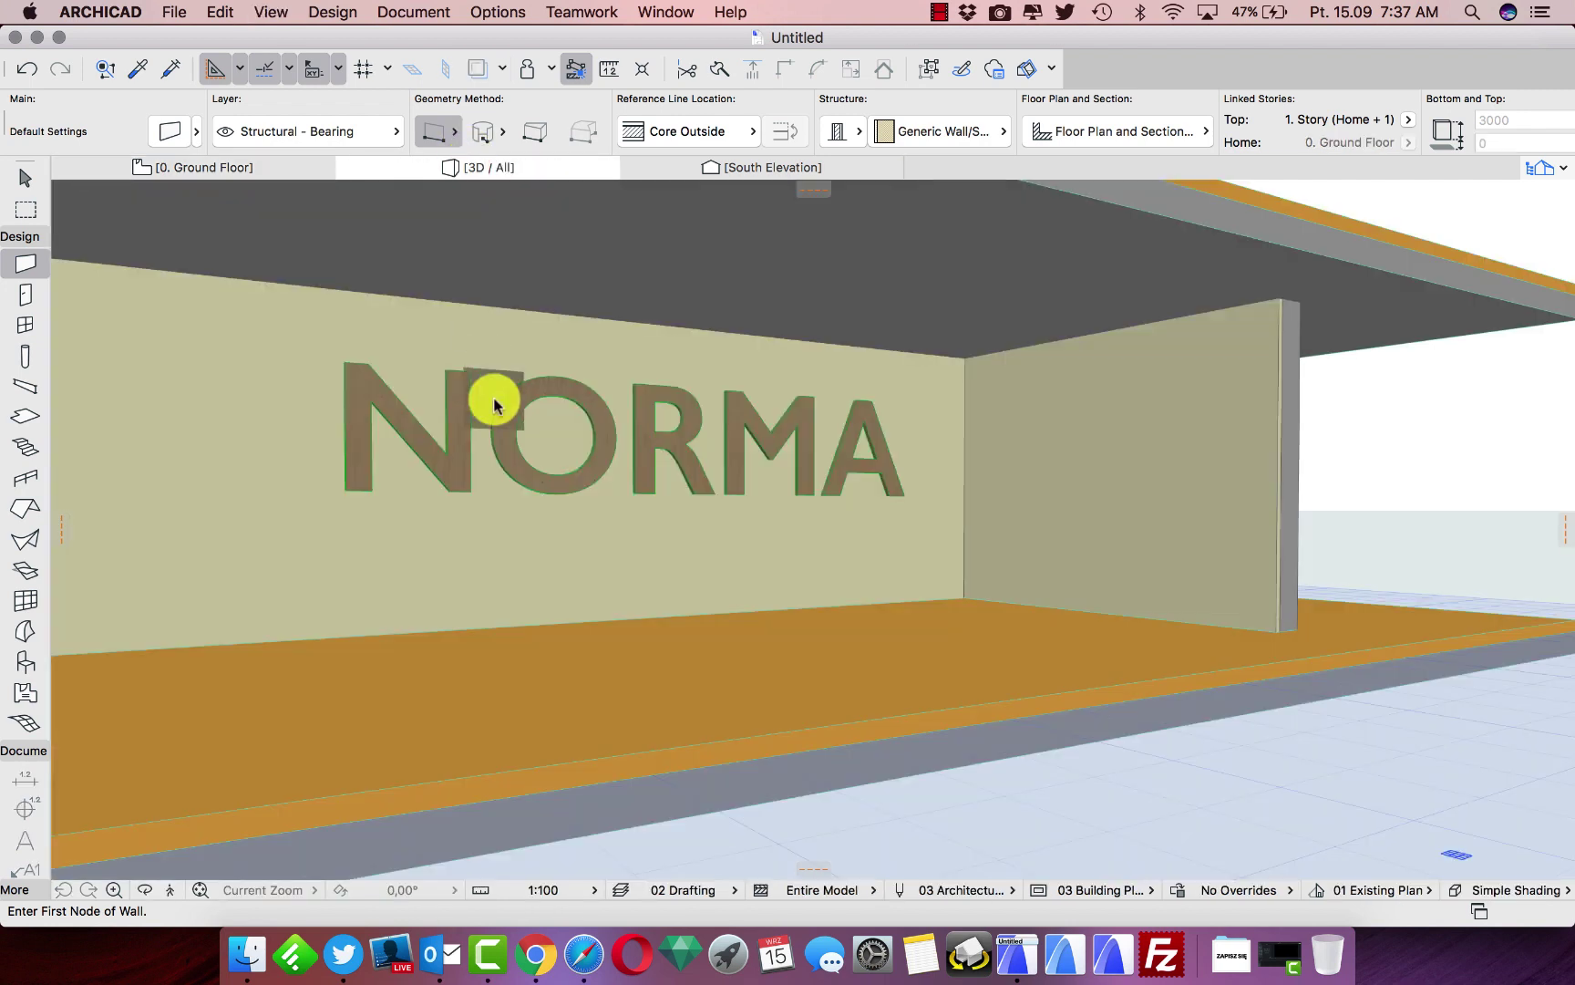
scroll(439, 398, "up", 2)
scroll(438, 399, "up", 2)
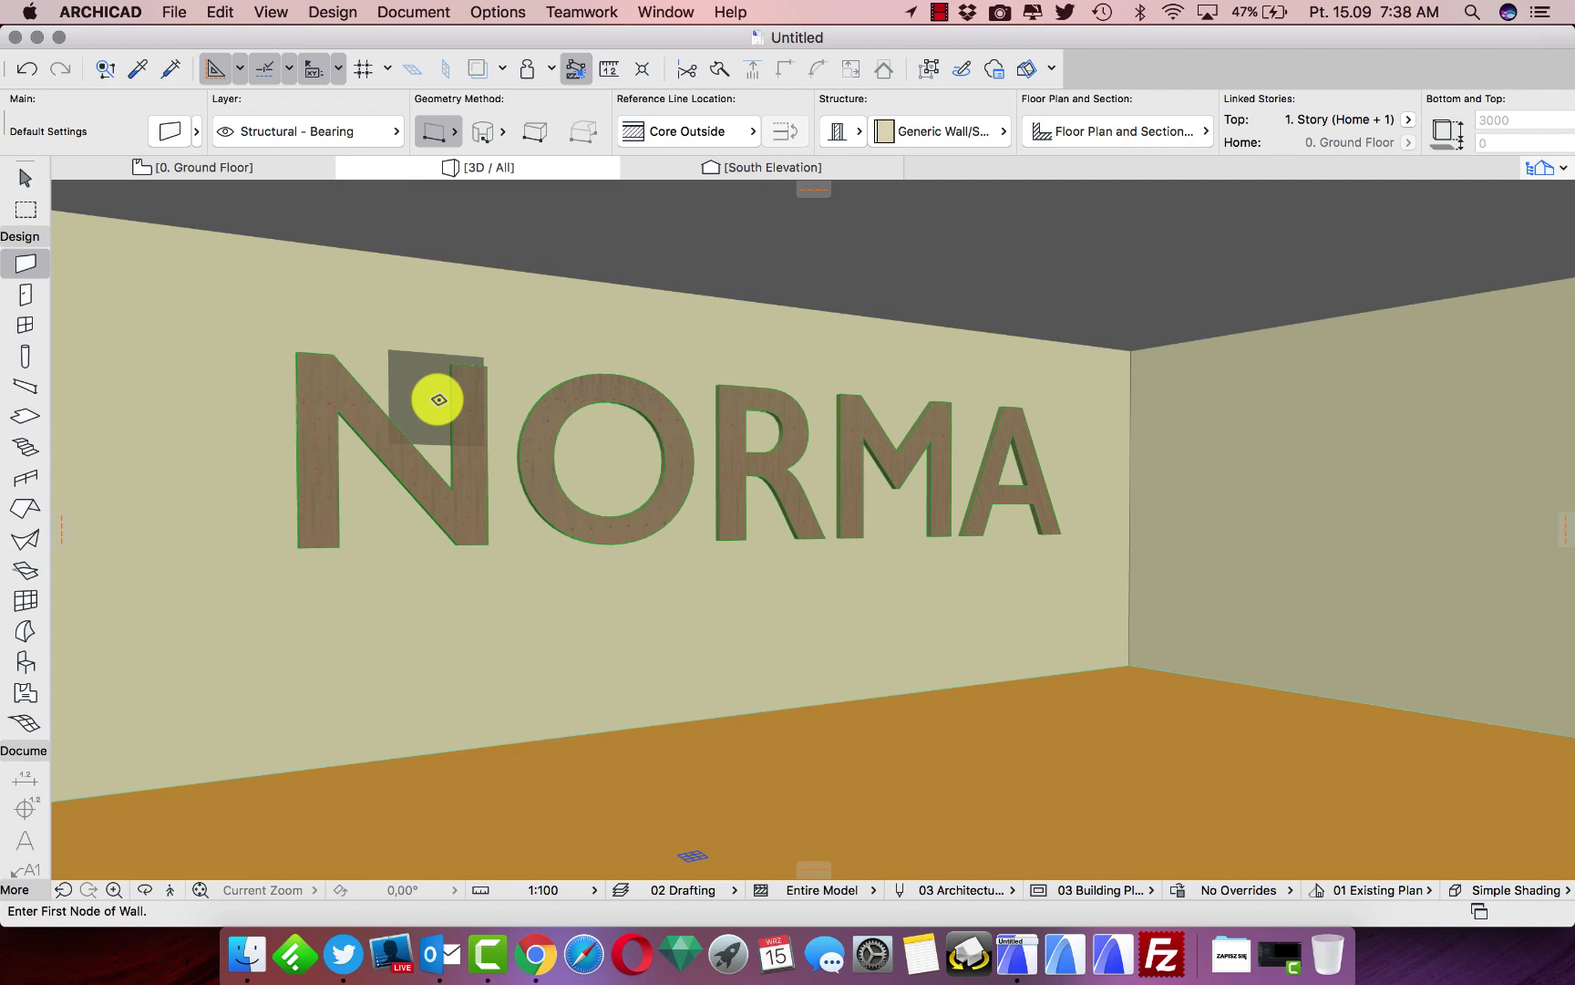
Open the Surface Painter palette from Window > Palettes
left_click(26, 177)
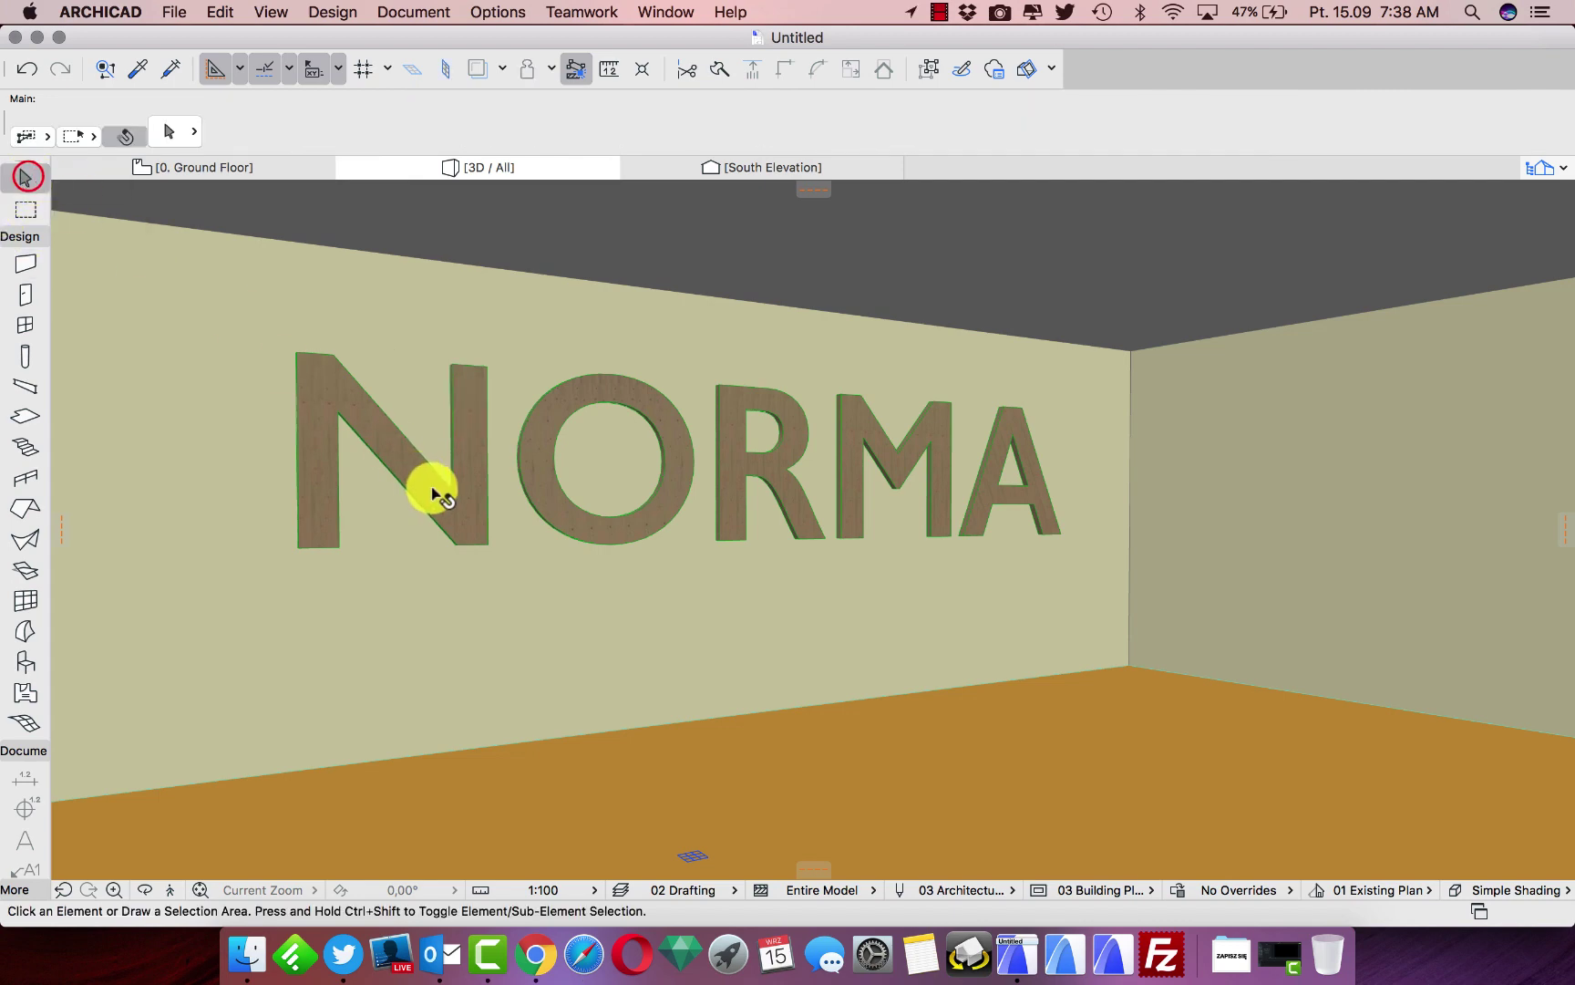
left_click(435, 490)
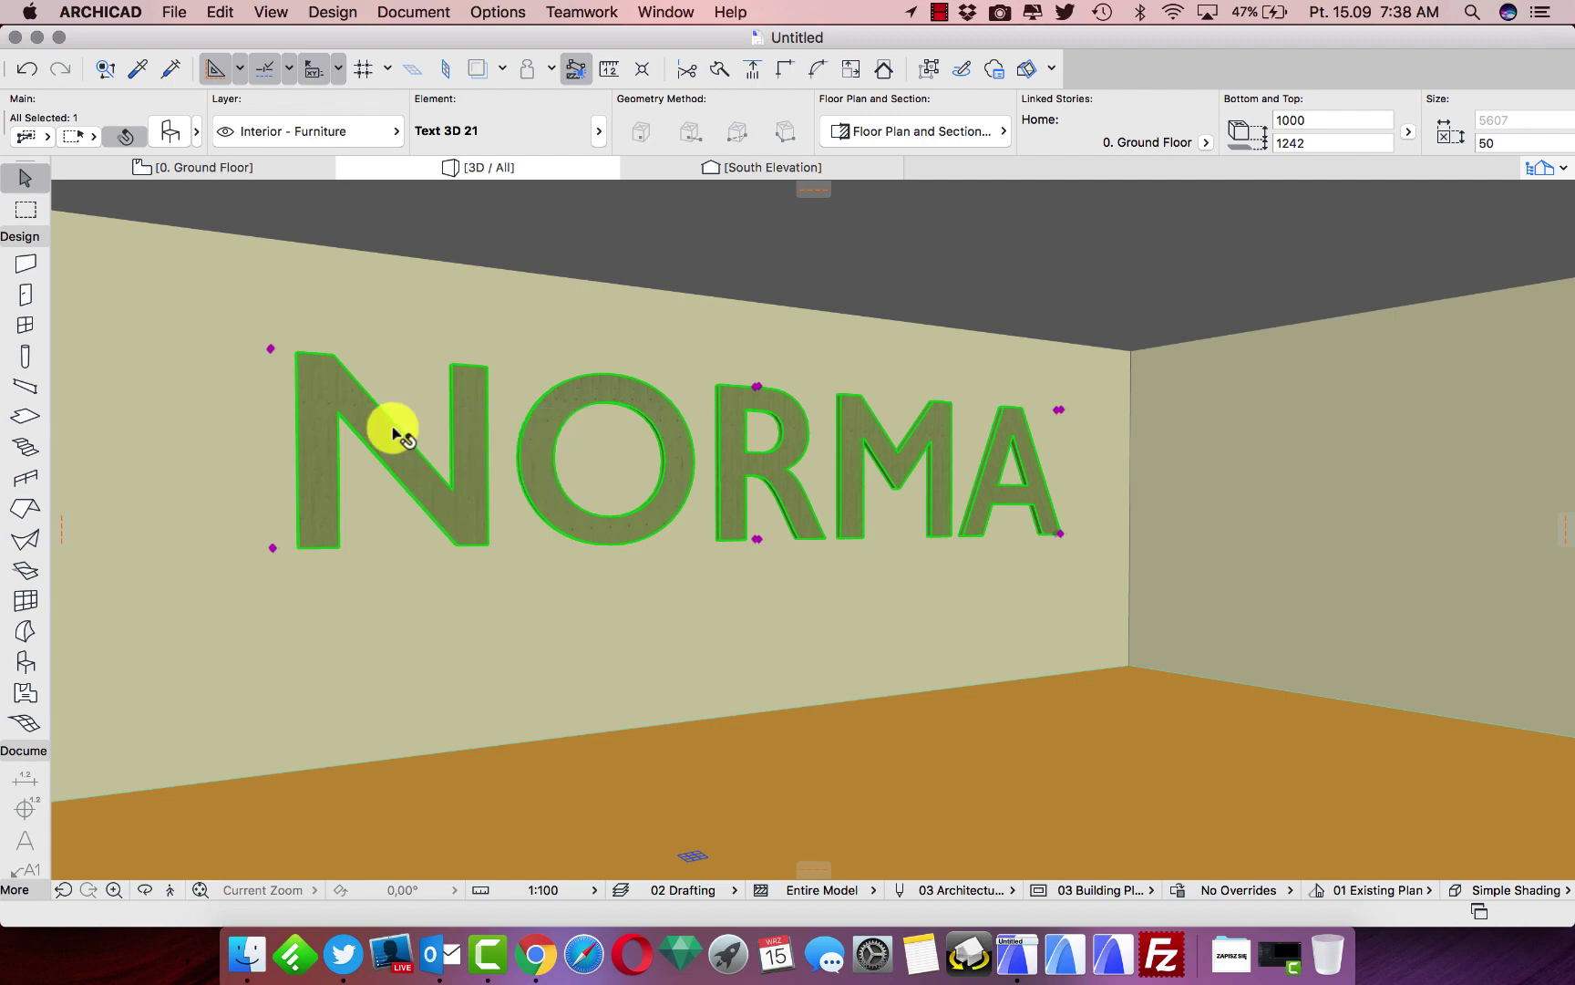
left_click(653, 13)
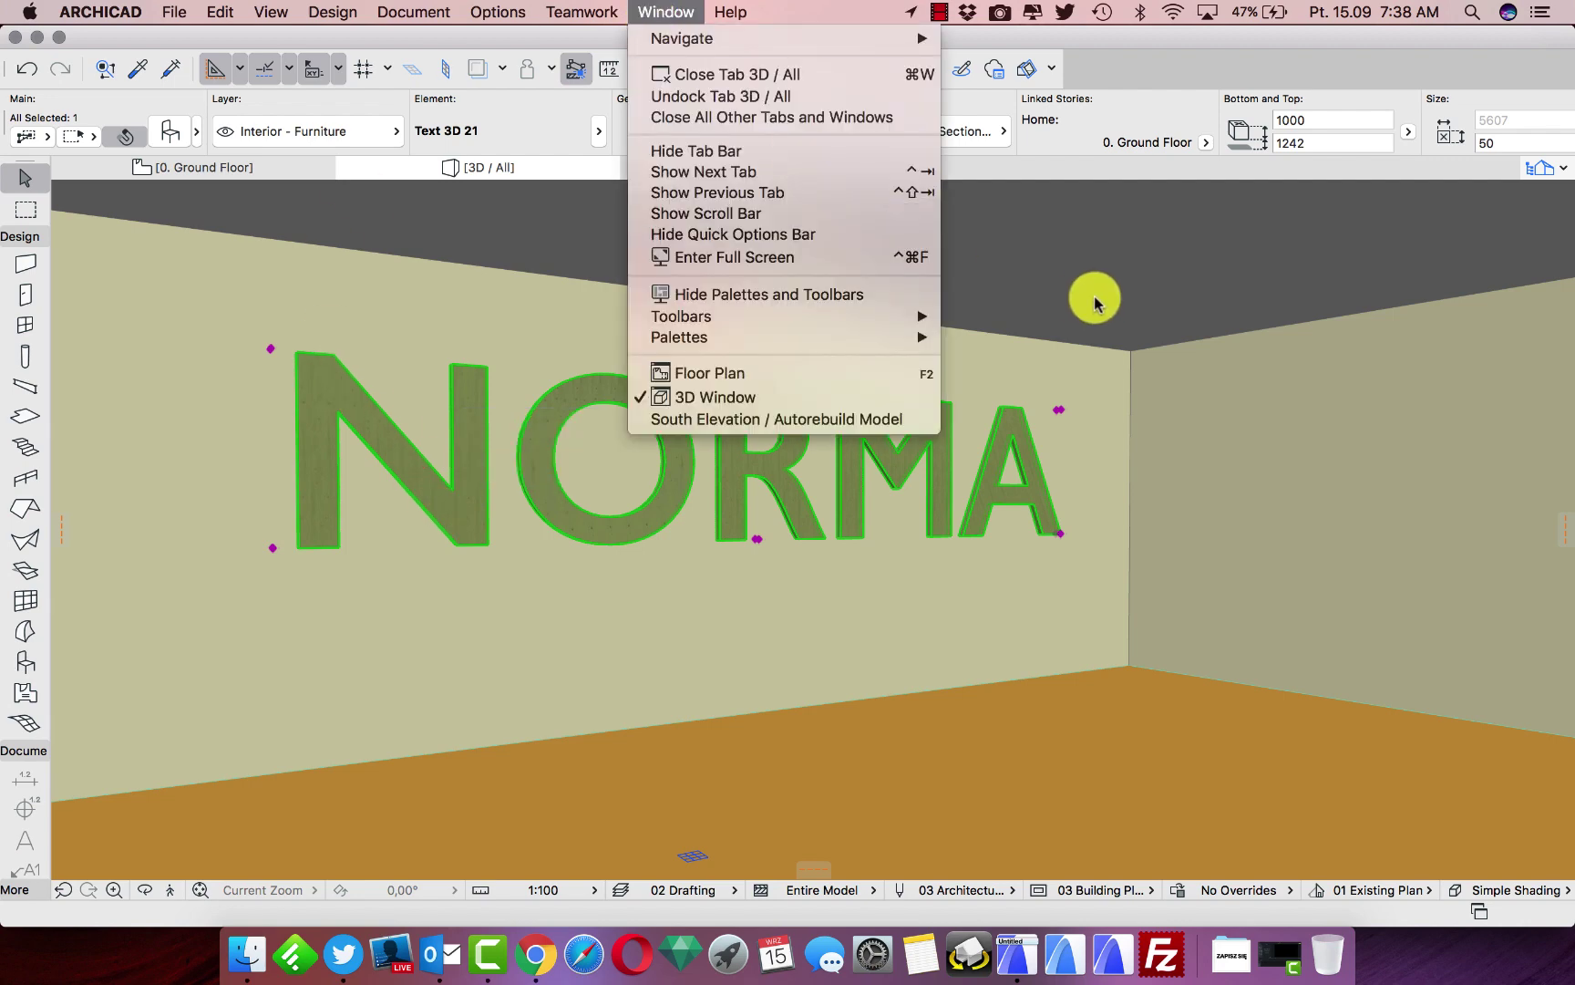
left_click(1095, 303)
left_click(1100, 456)
left_click(662, 12)
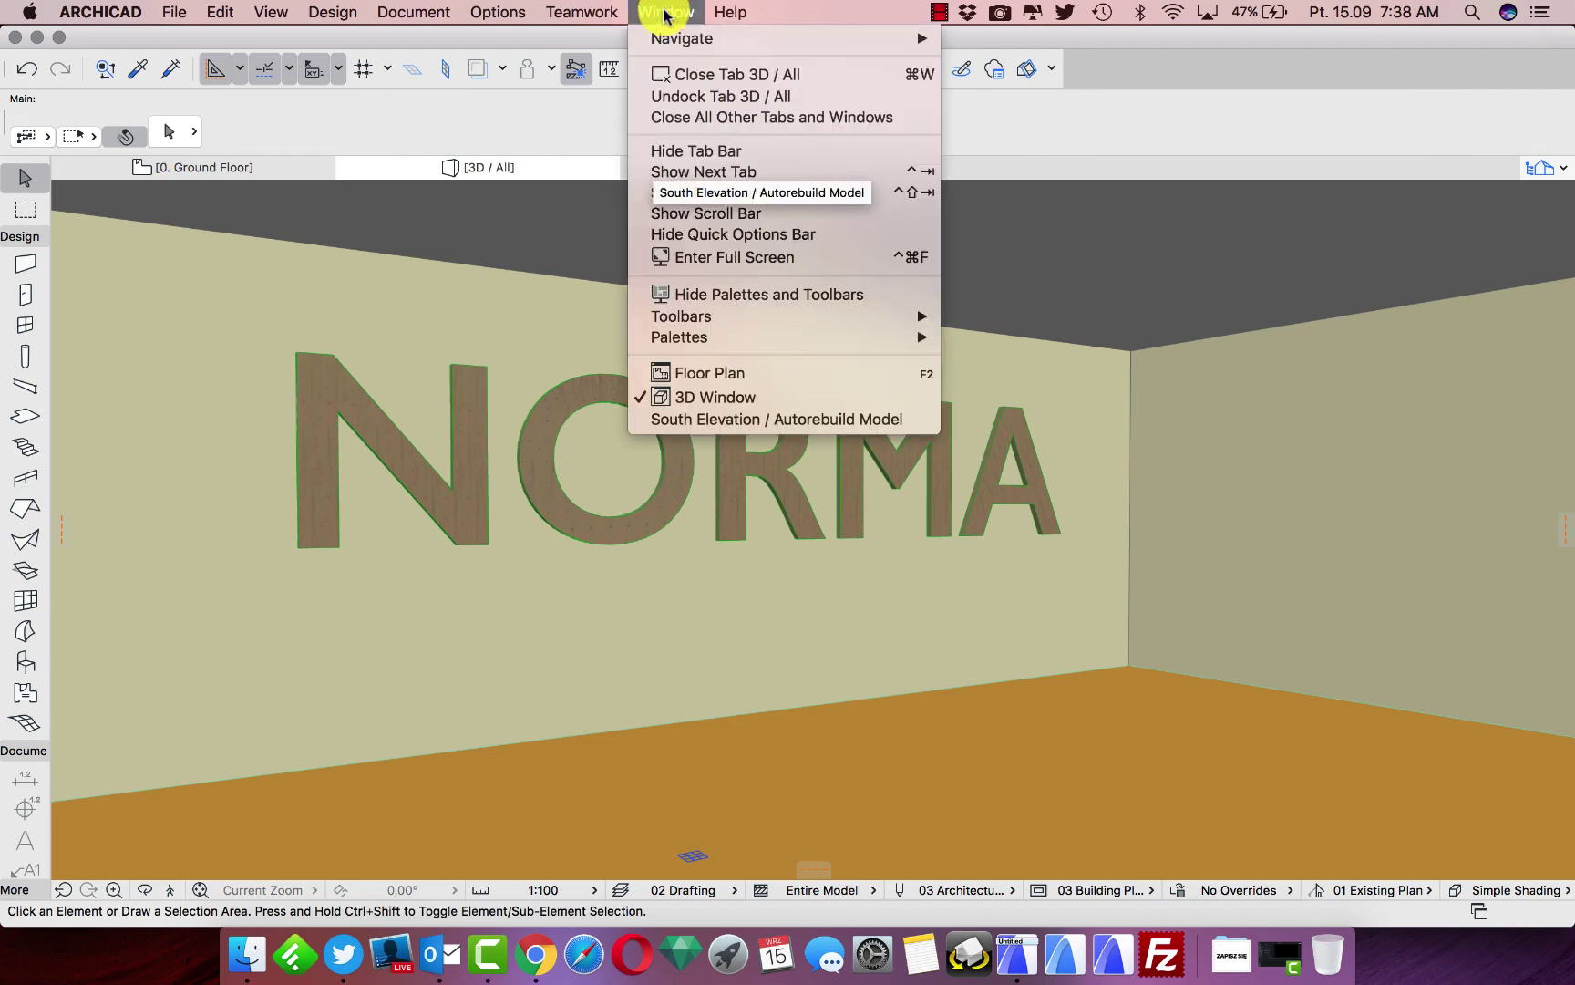
mouse_move(750, 347)
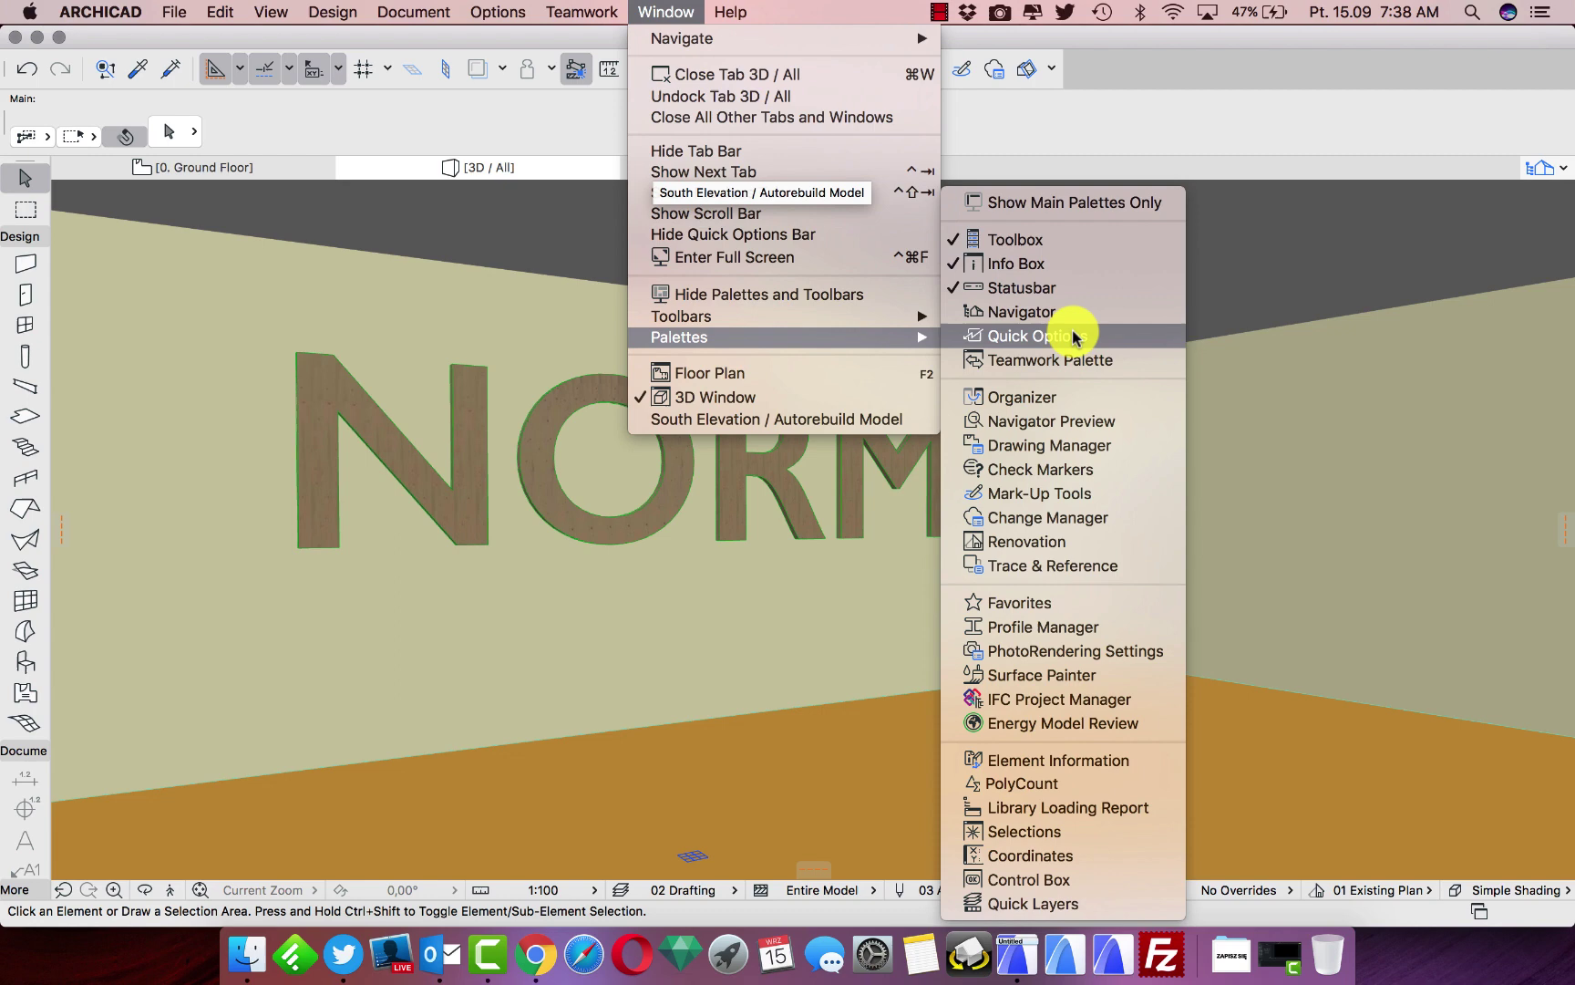
left_click(1087, 679)
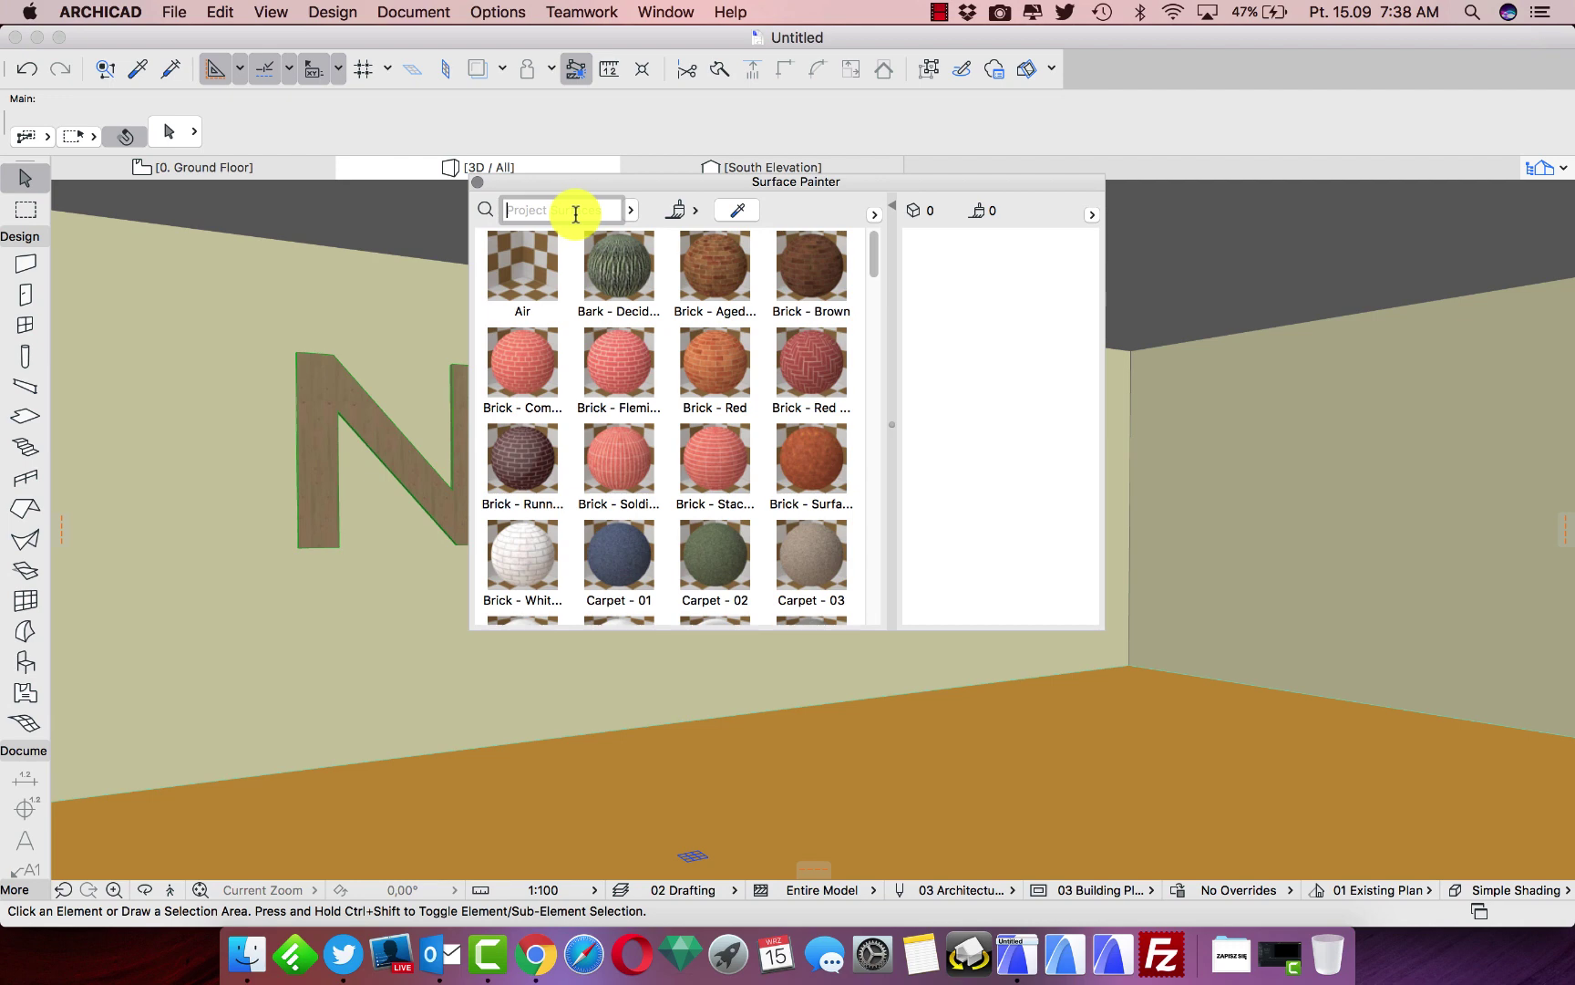
Search surfaces for 'neon' and download and embed the Vetro - Neon surface
type("NO")
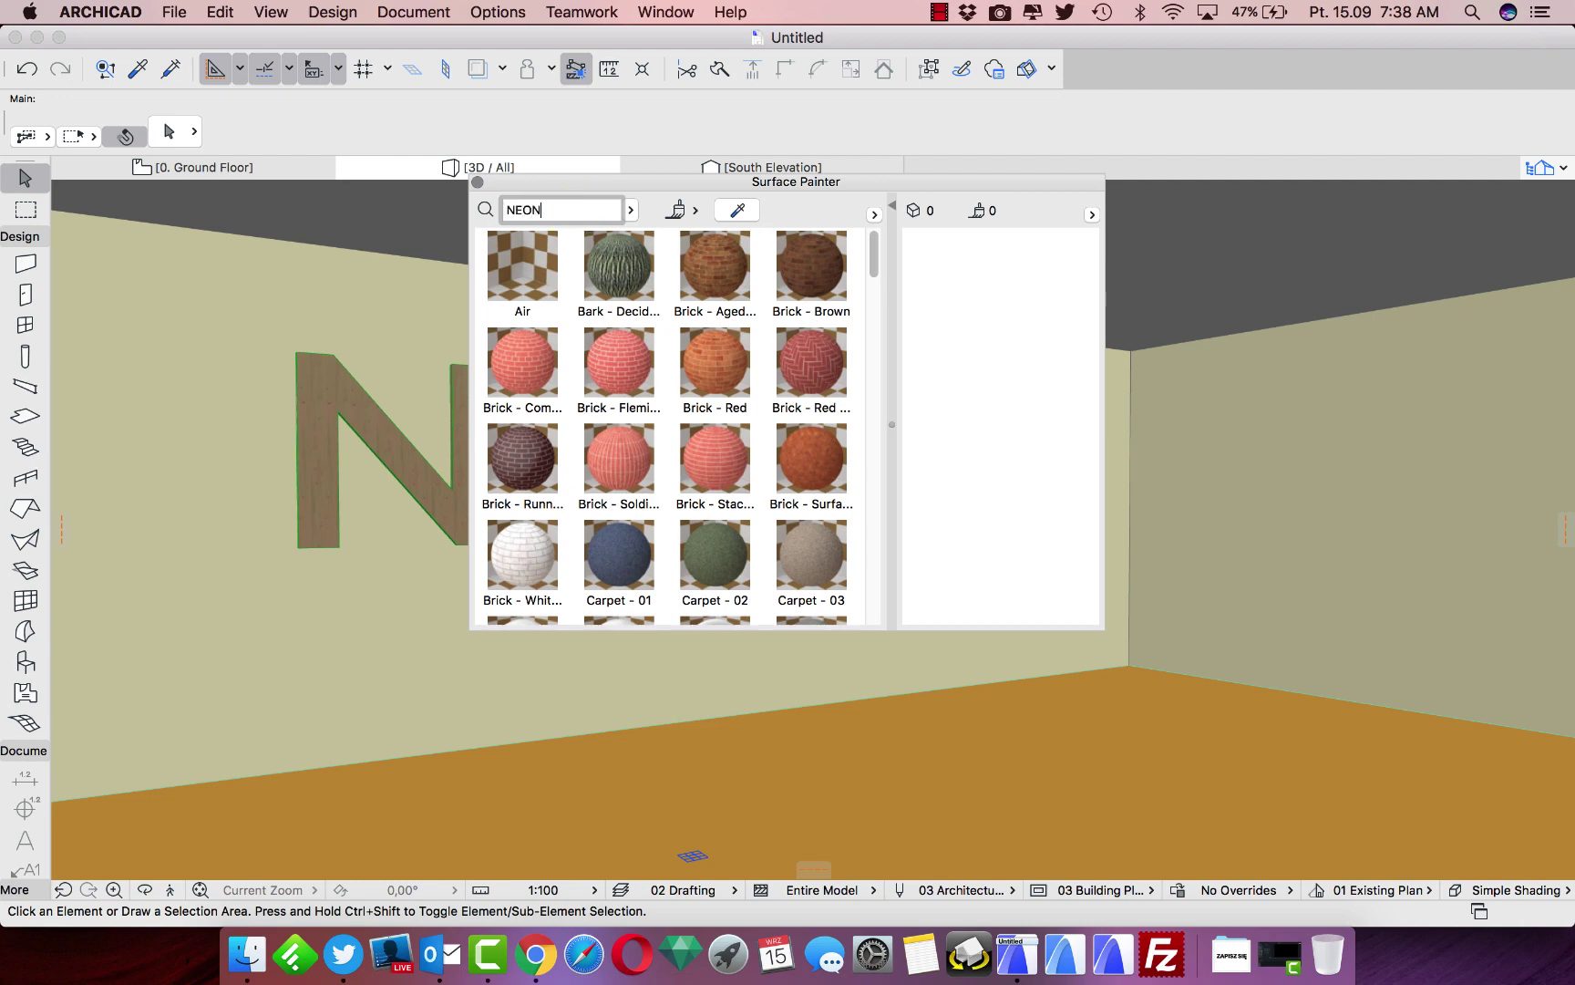
key("Return")
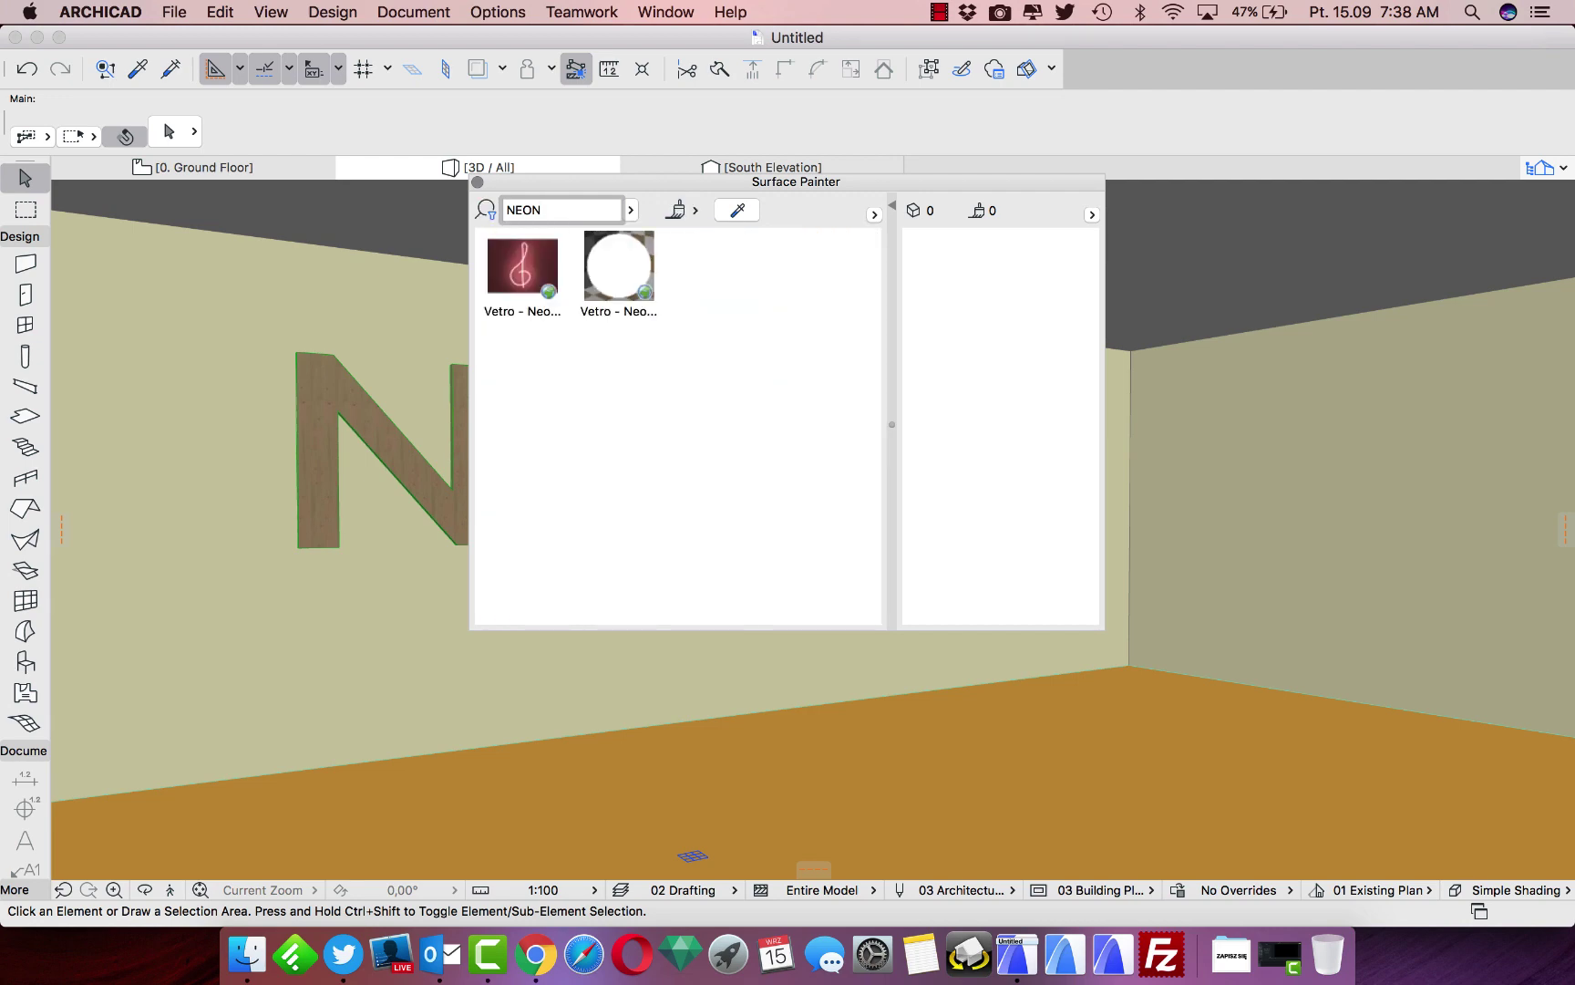
left_click(523, 290)
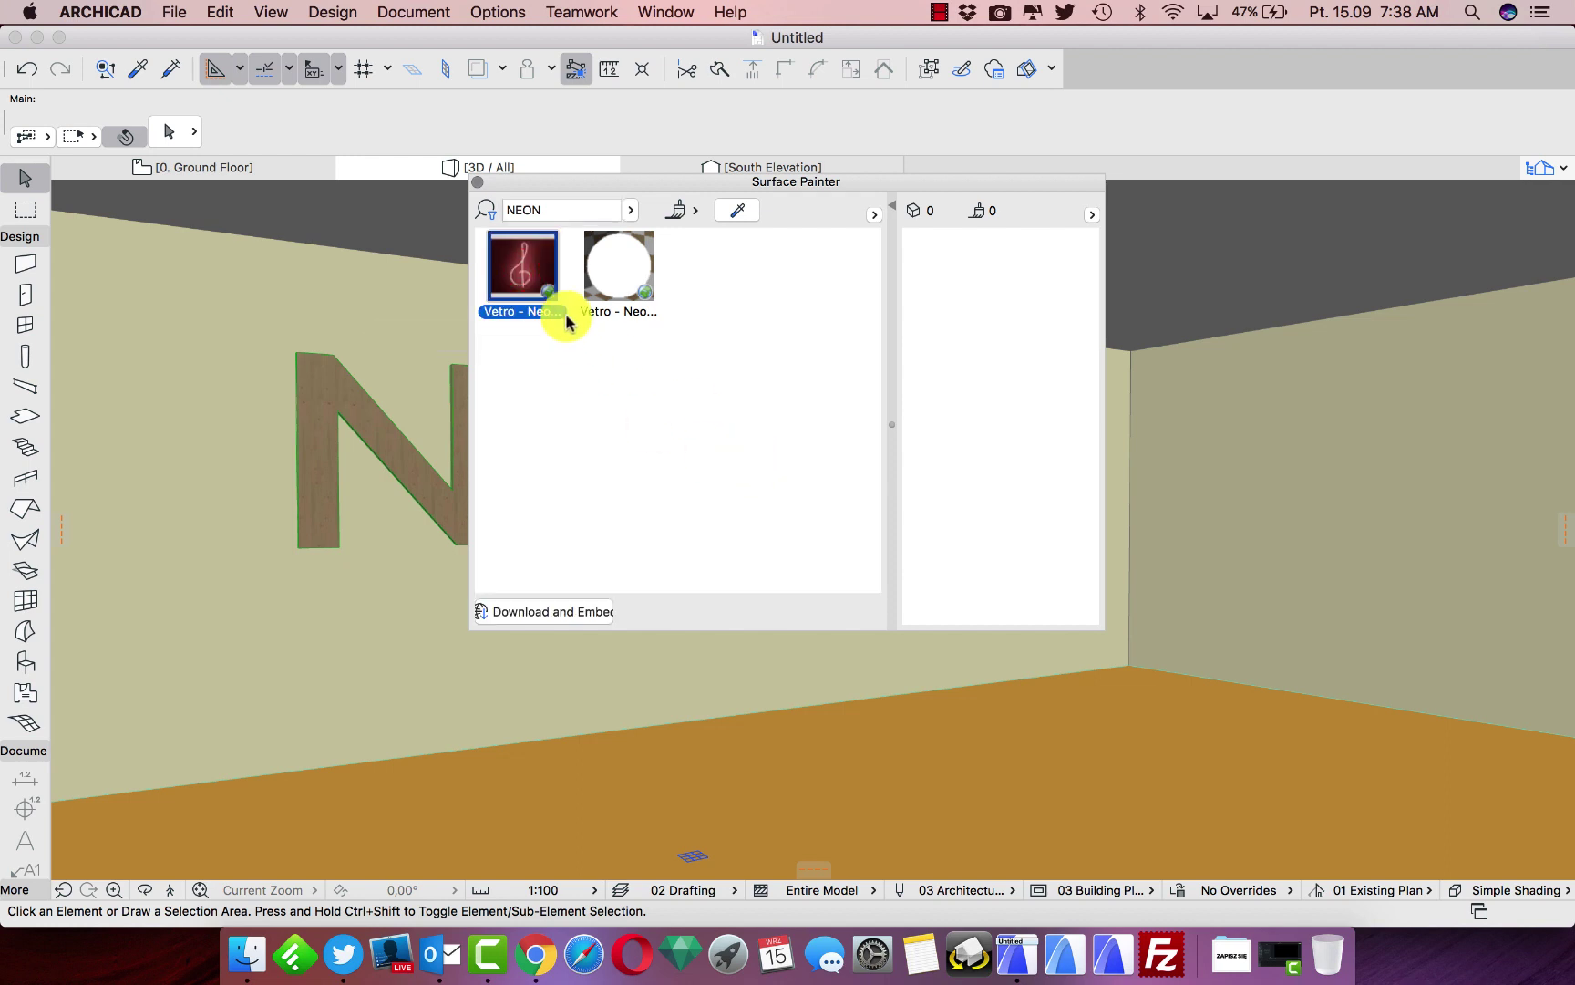
left_click(576, 616)
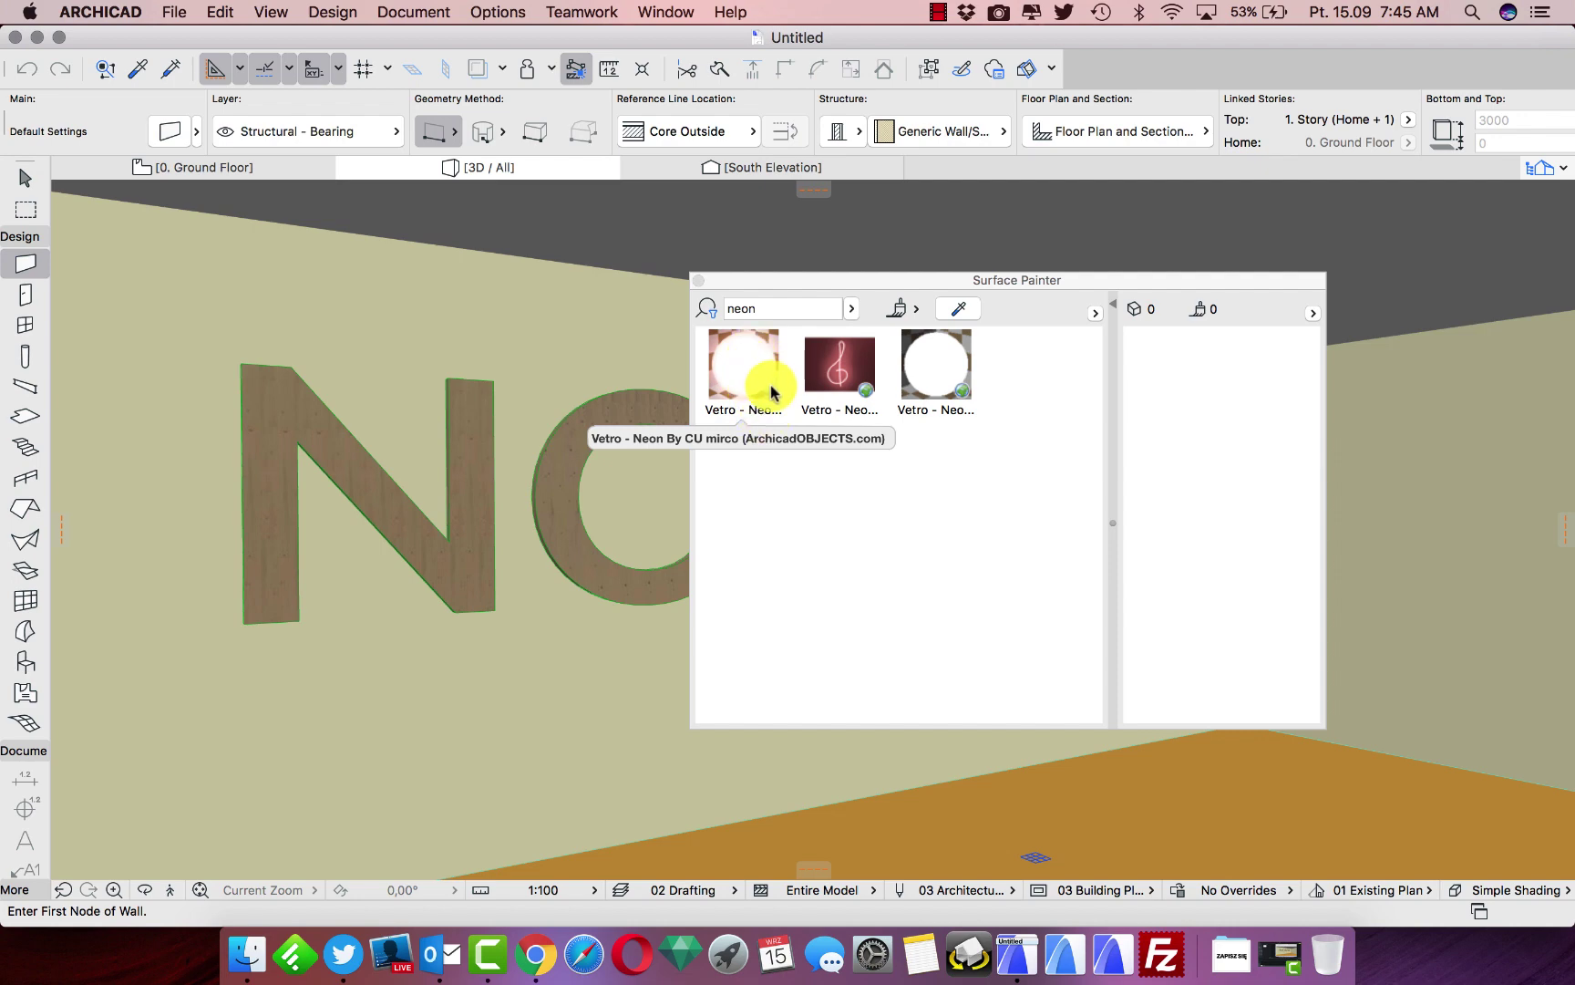
Paint the NORMA letters with Vetro - Neon, then close the Surface Painter palette
left_click(744, 359)
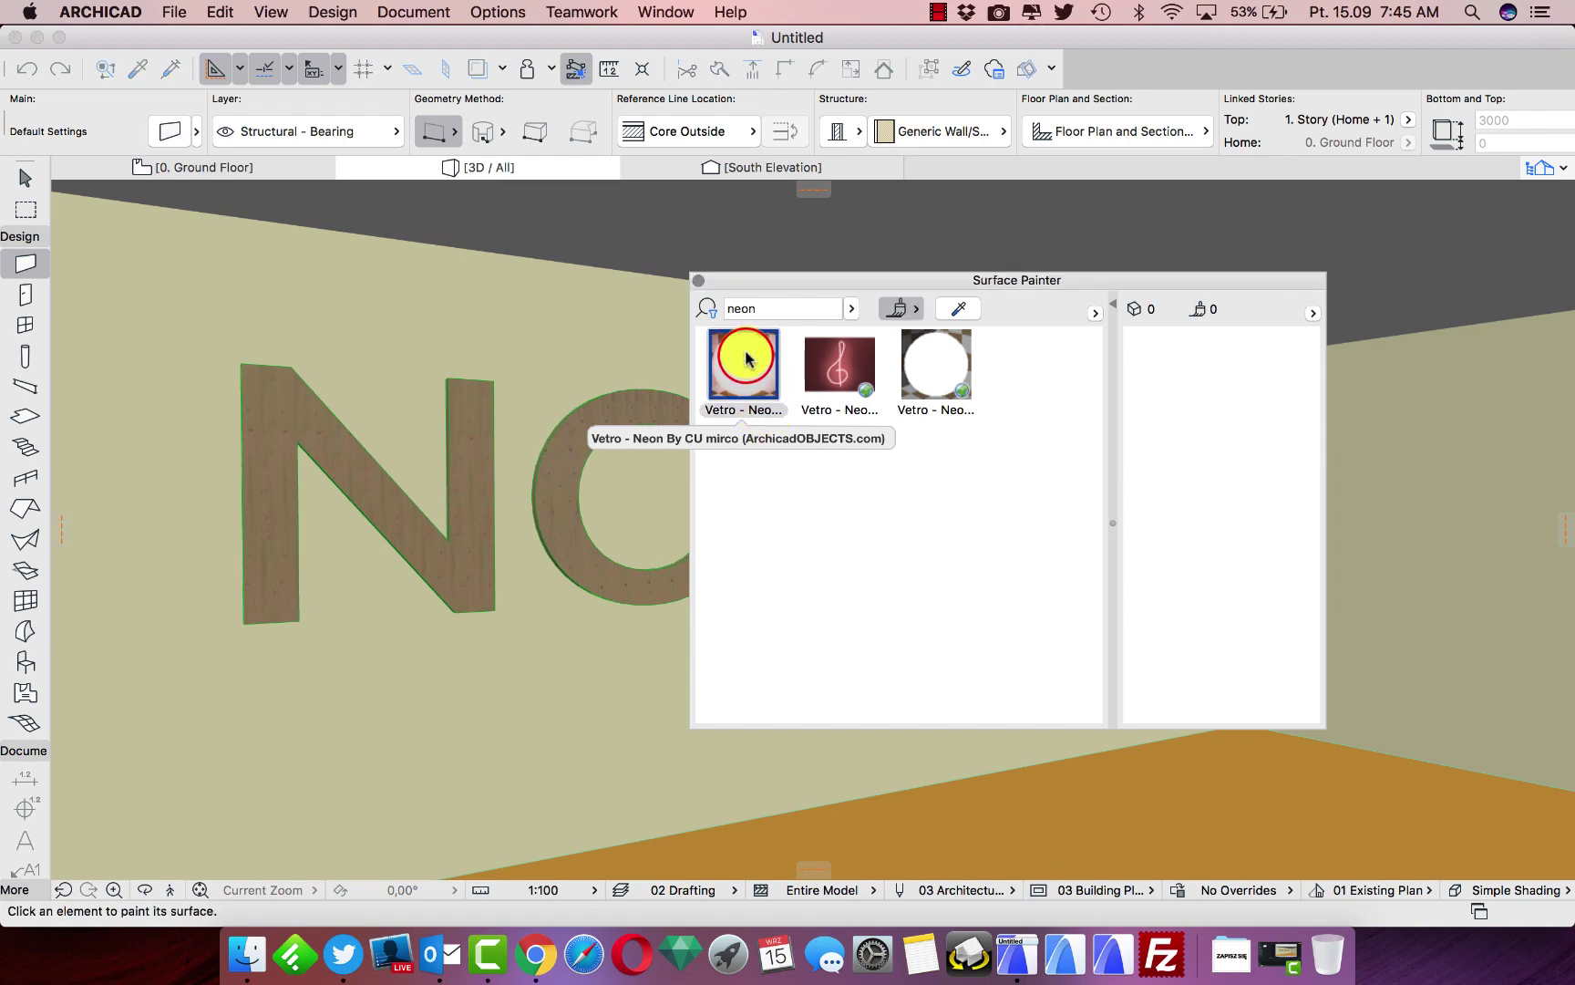
left_click(354, 465)
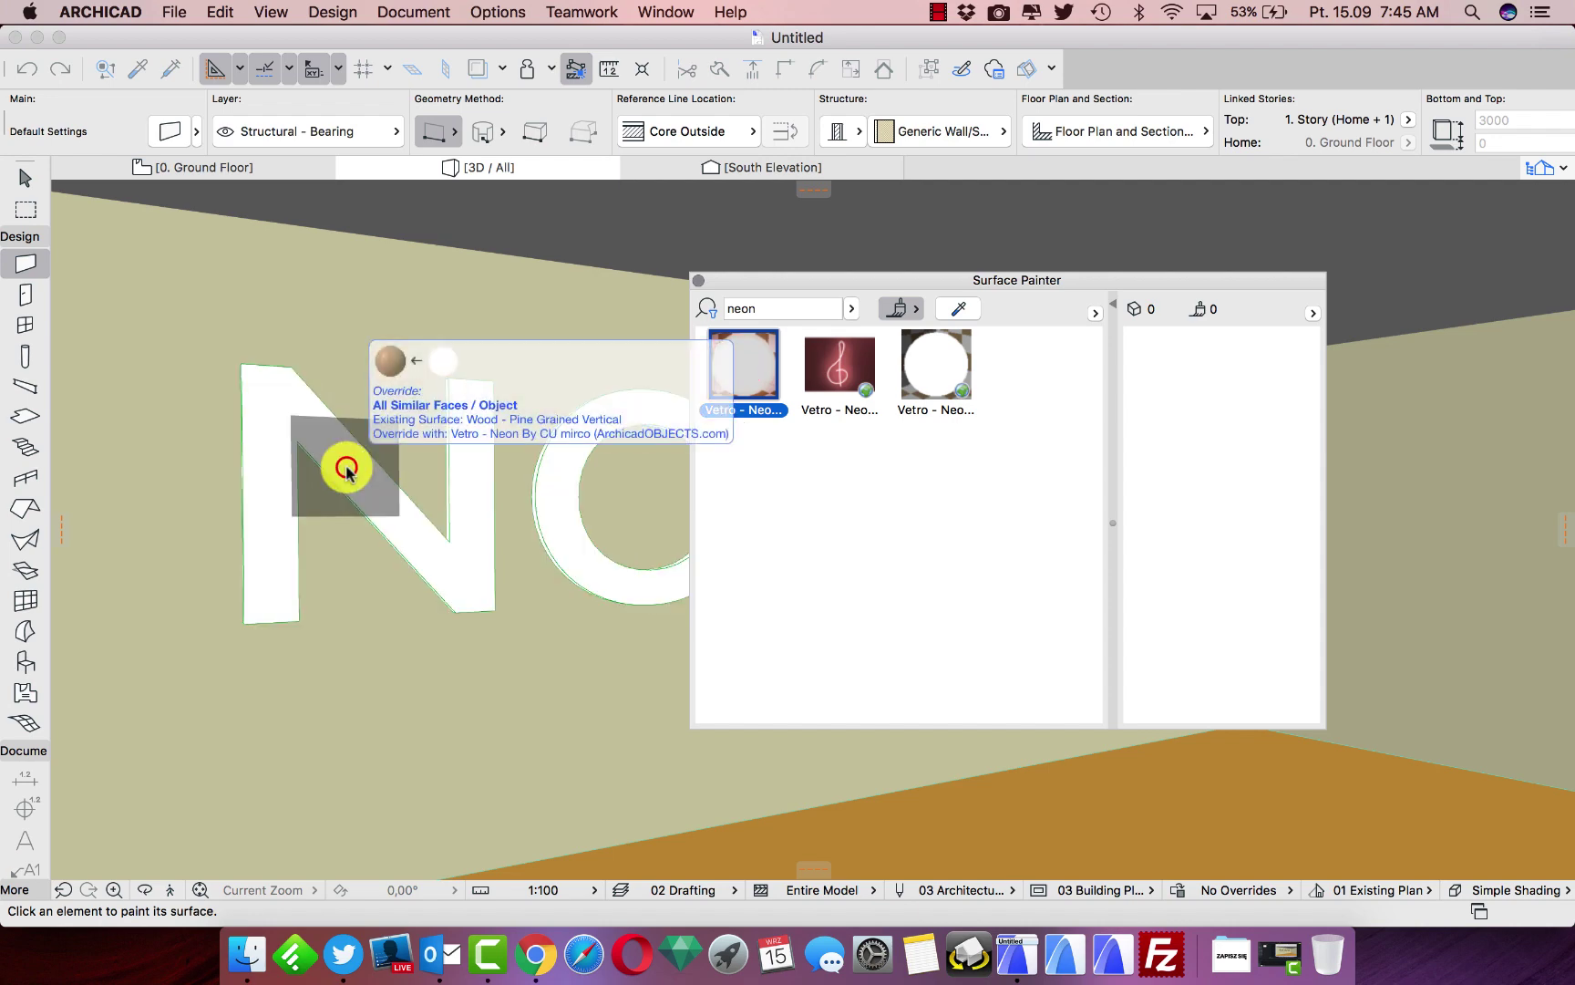
key("Escape")
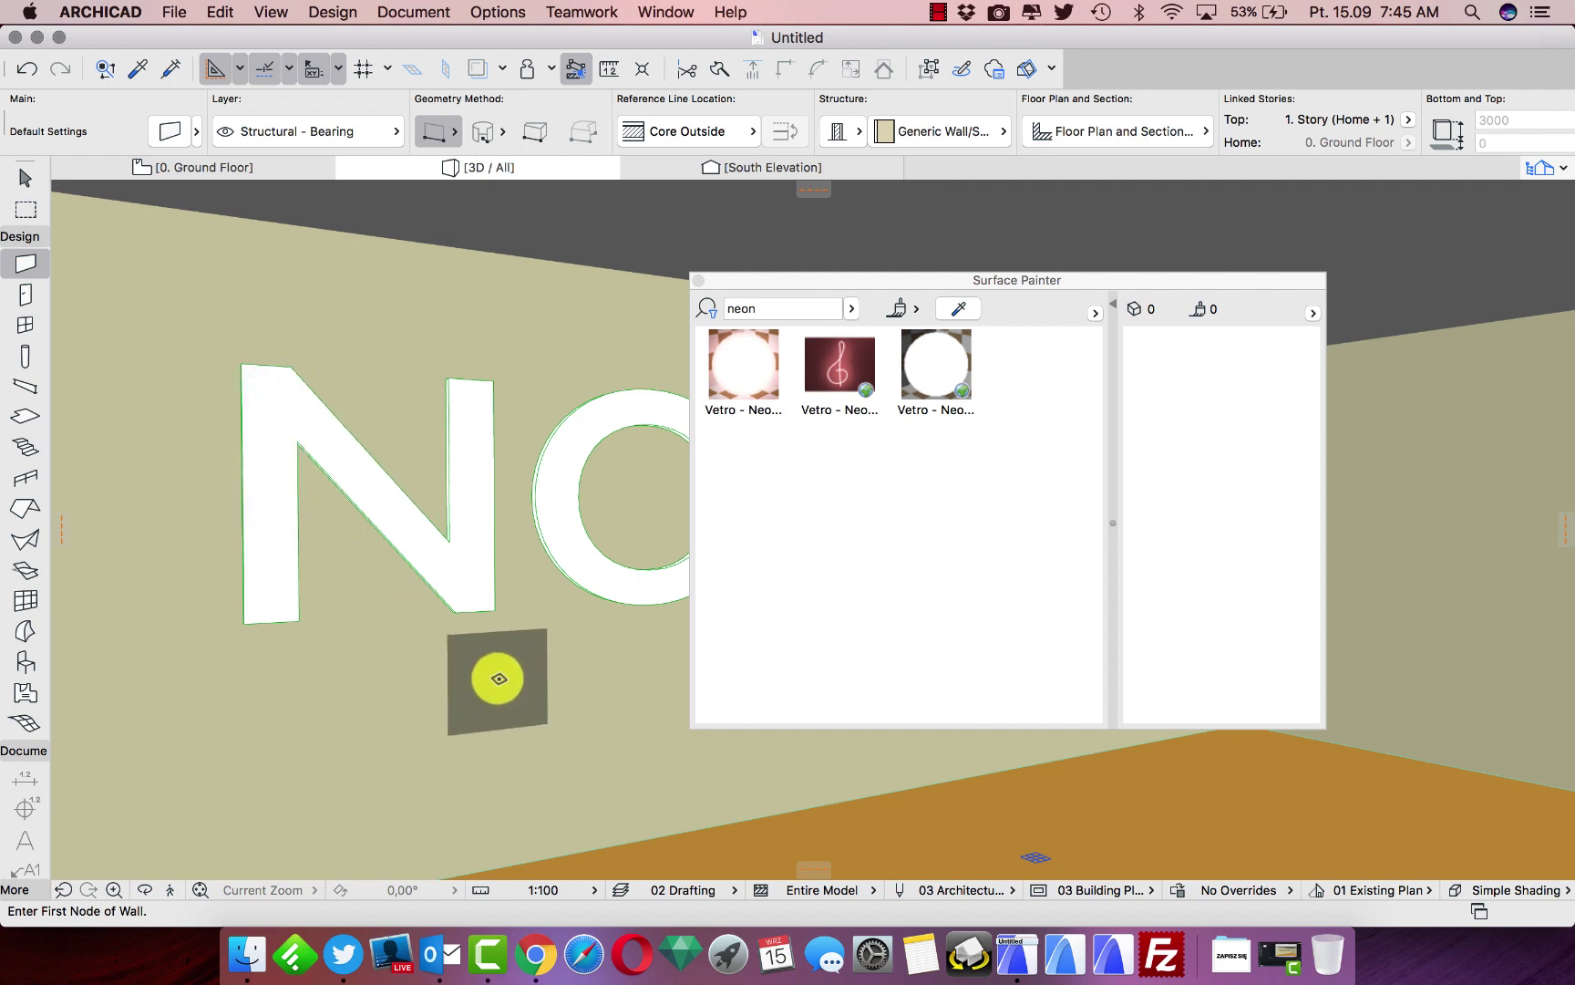
middle_click_drag(426, 671, 545, 681, "shift")
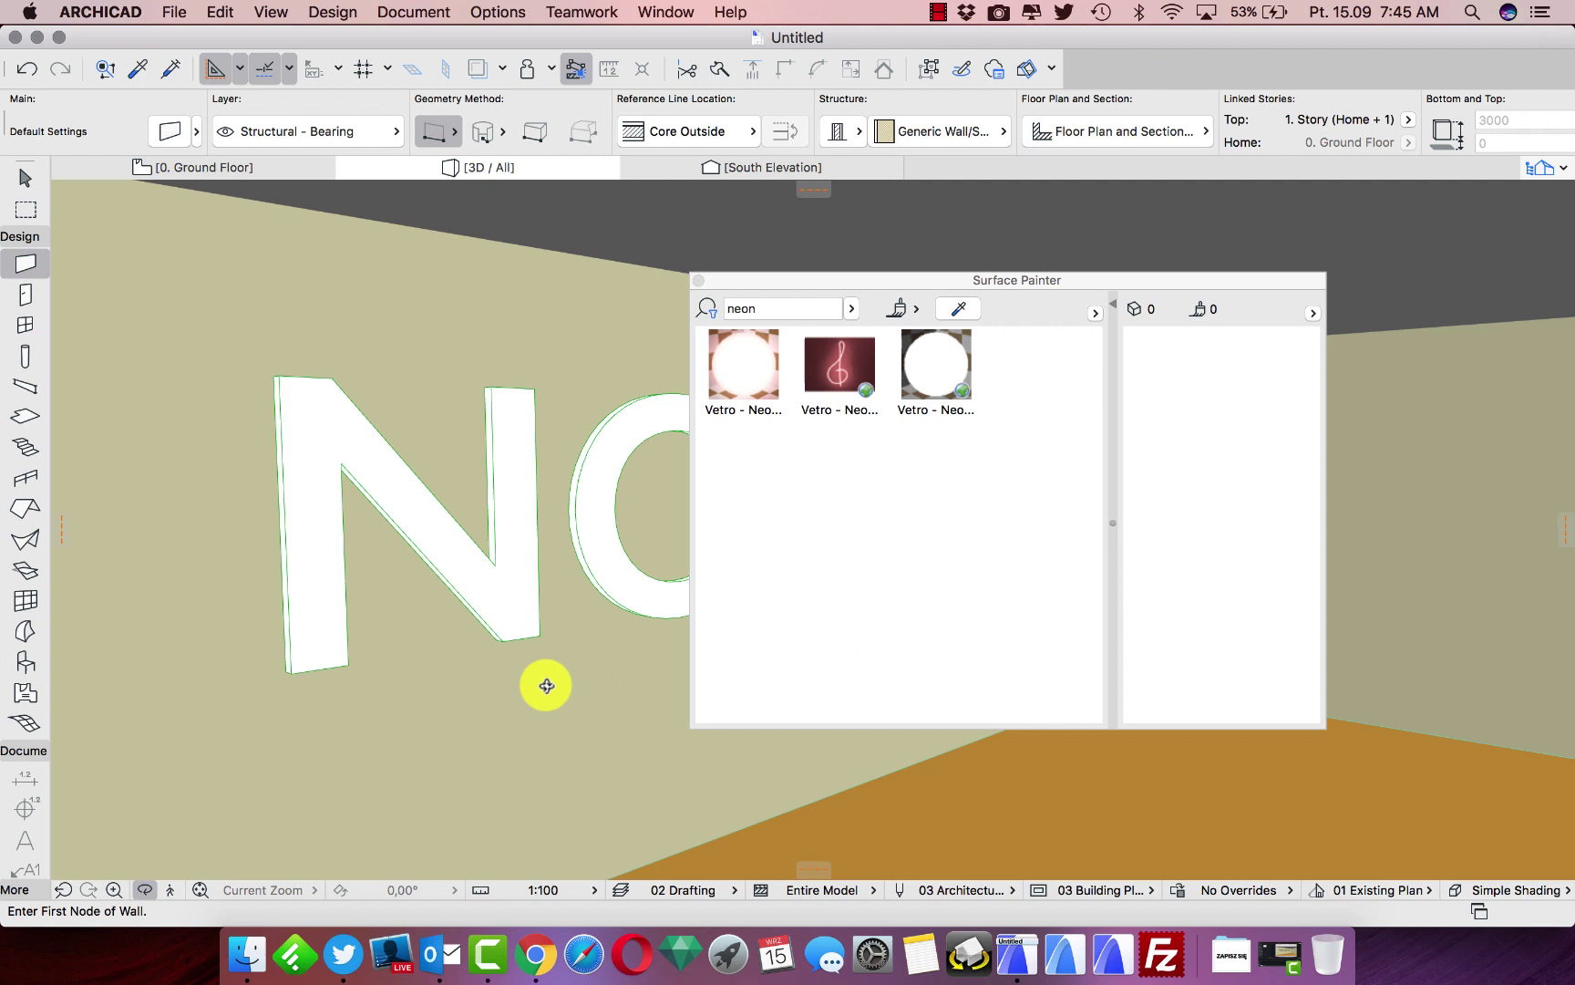
left_click(699, 281)
middle_click_drag(823, 580, 690, 561, "shift")
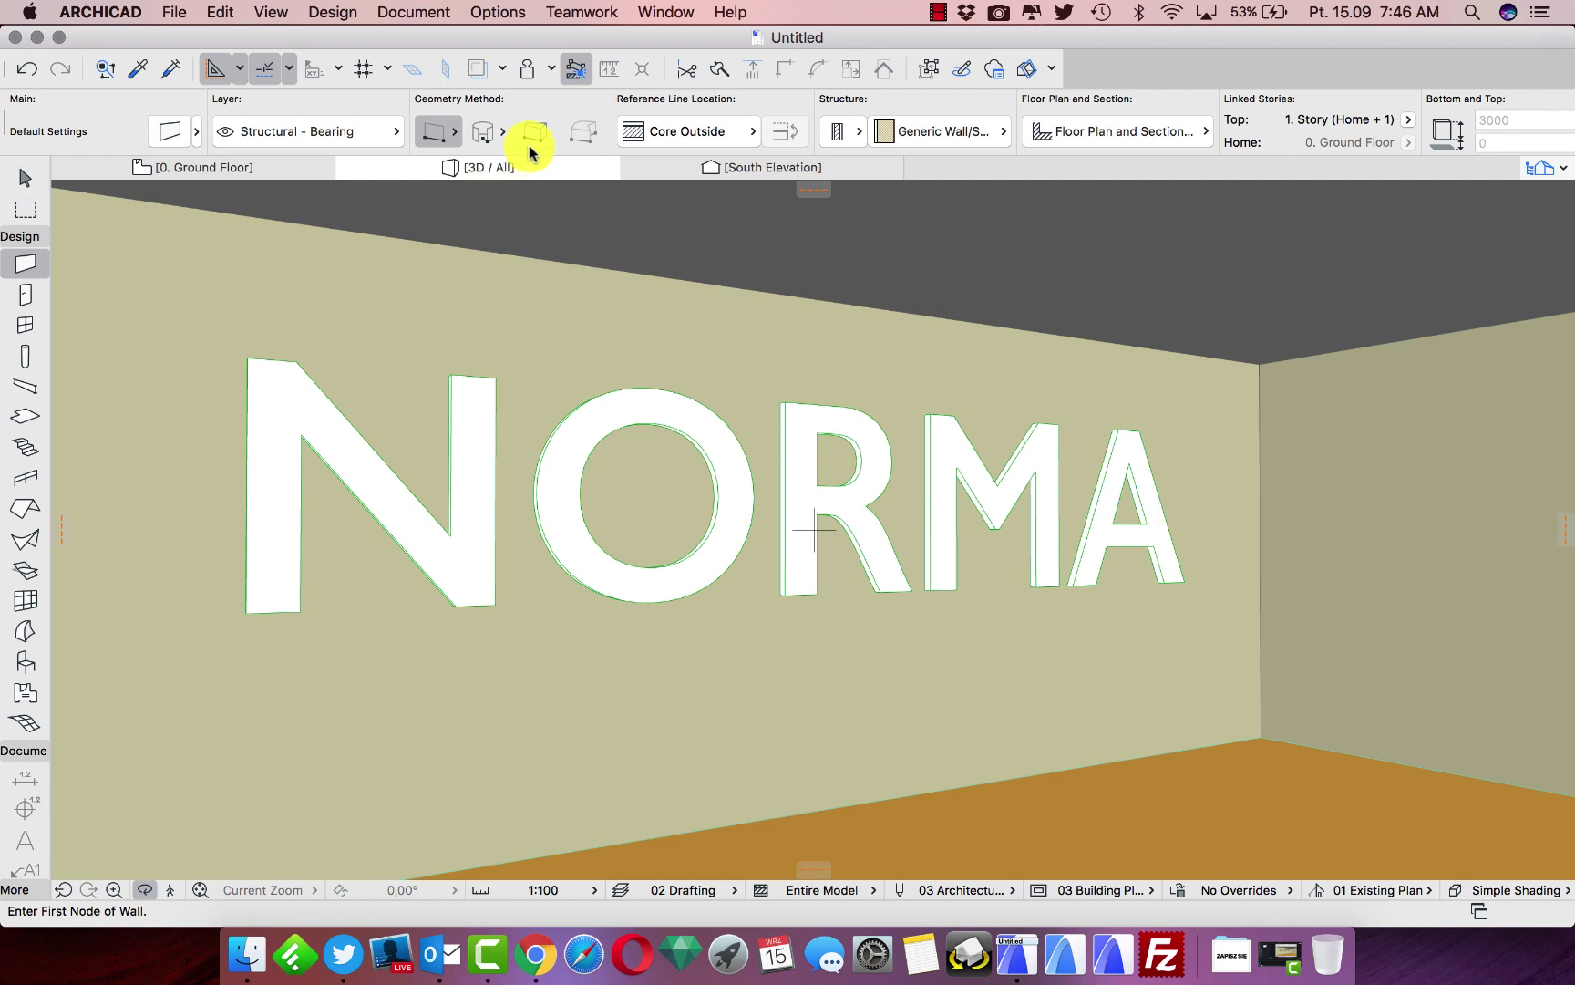
Open PhotoRendering Settings from Document > Creative Imaging
left_click(472, 13)
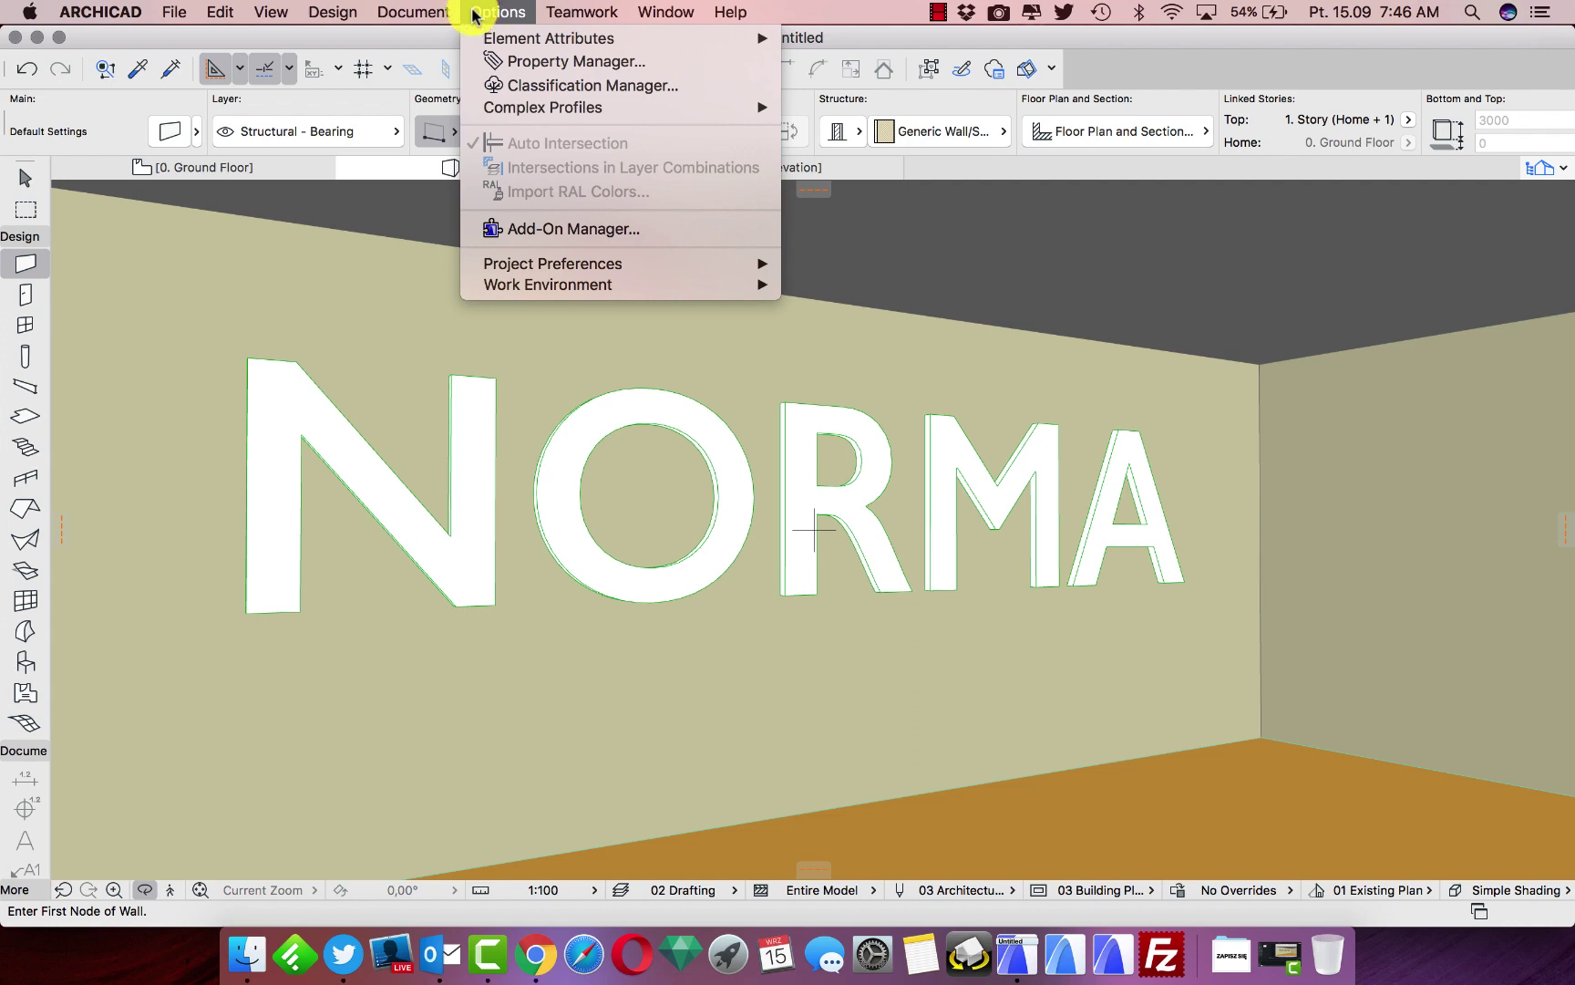
mouse_move(425, 12)
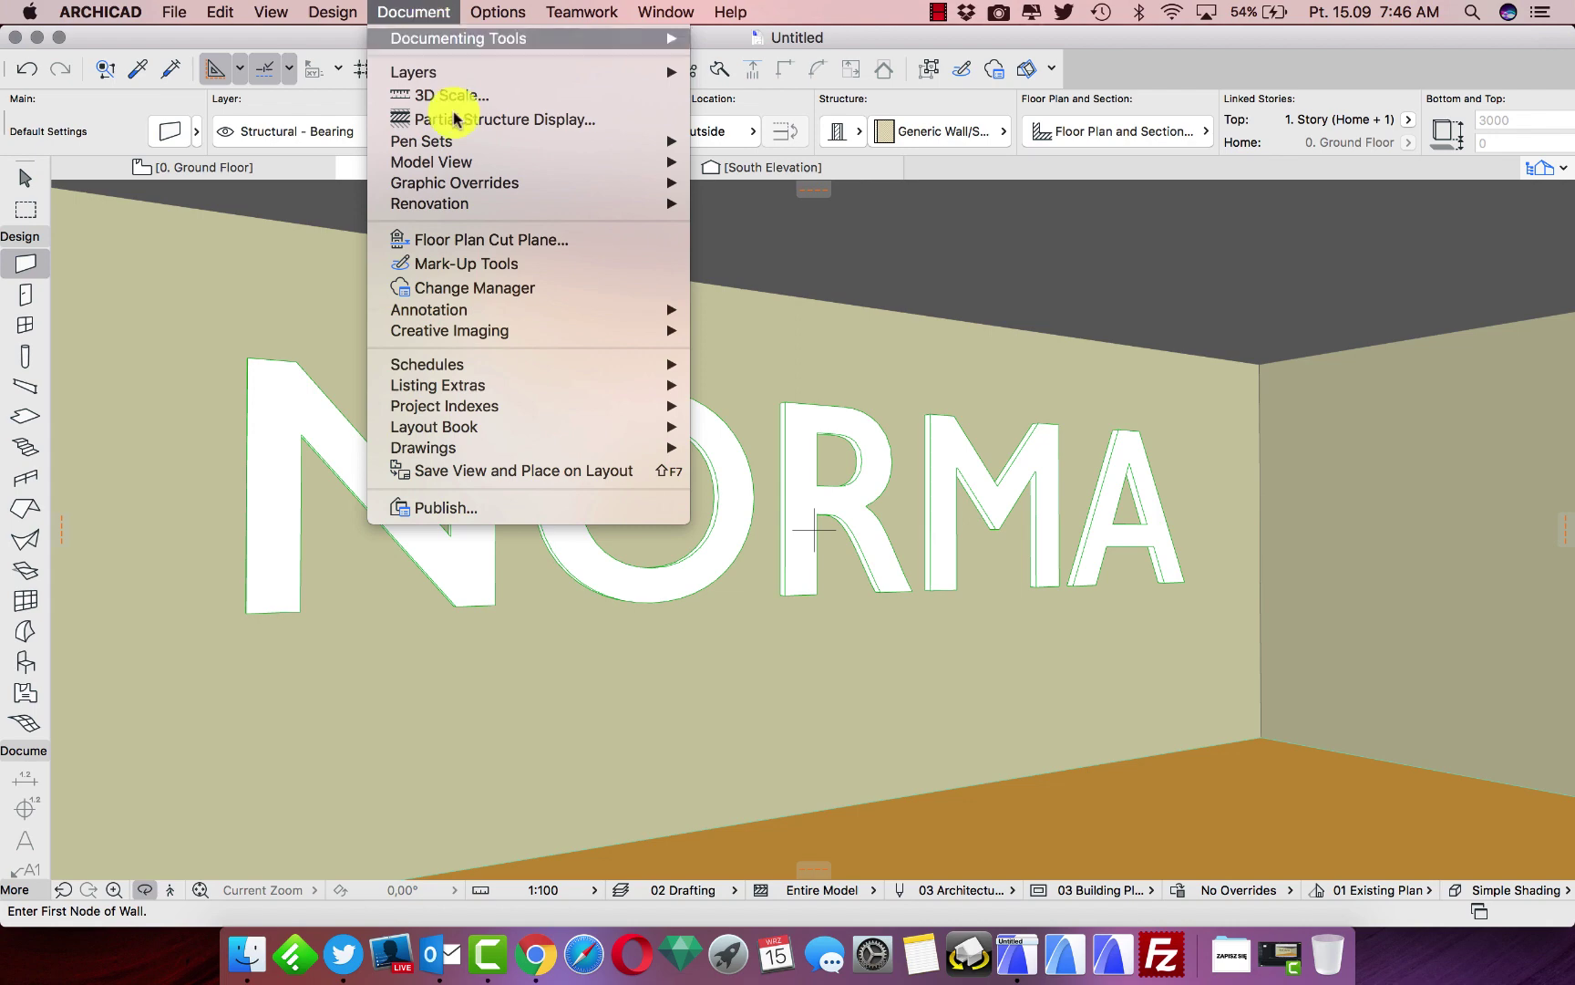
mouse_move(585, 337)
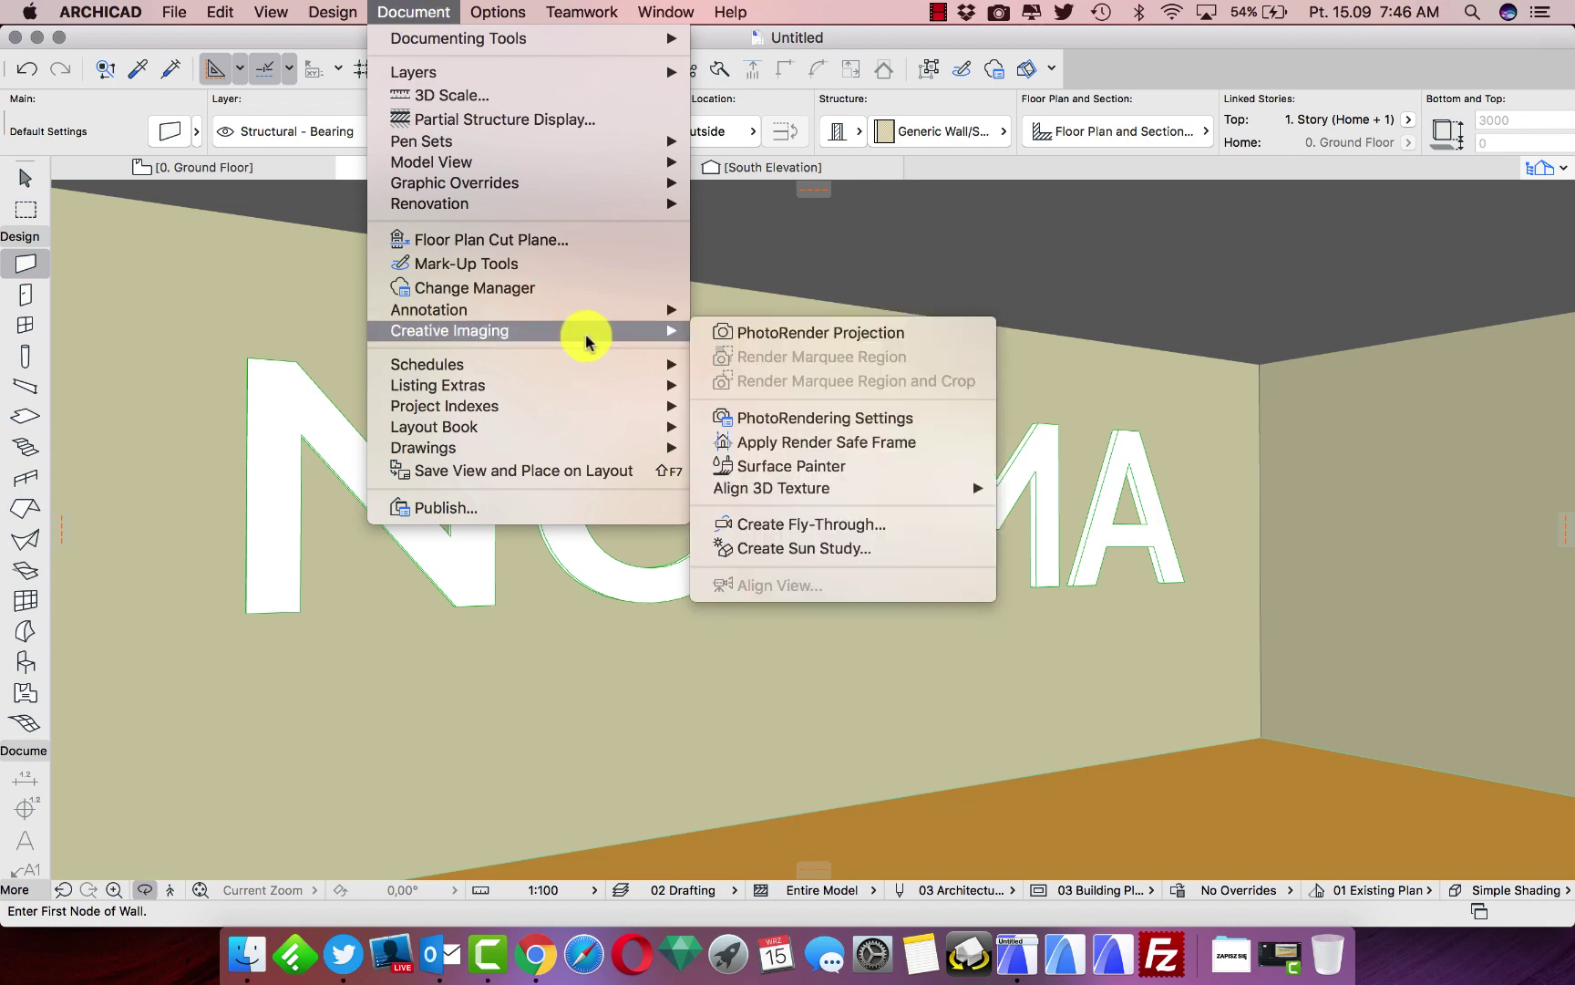
left_click(900, 421)
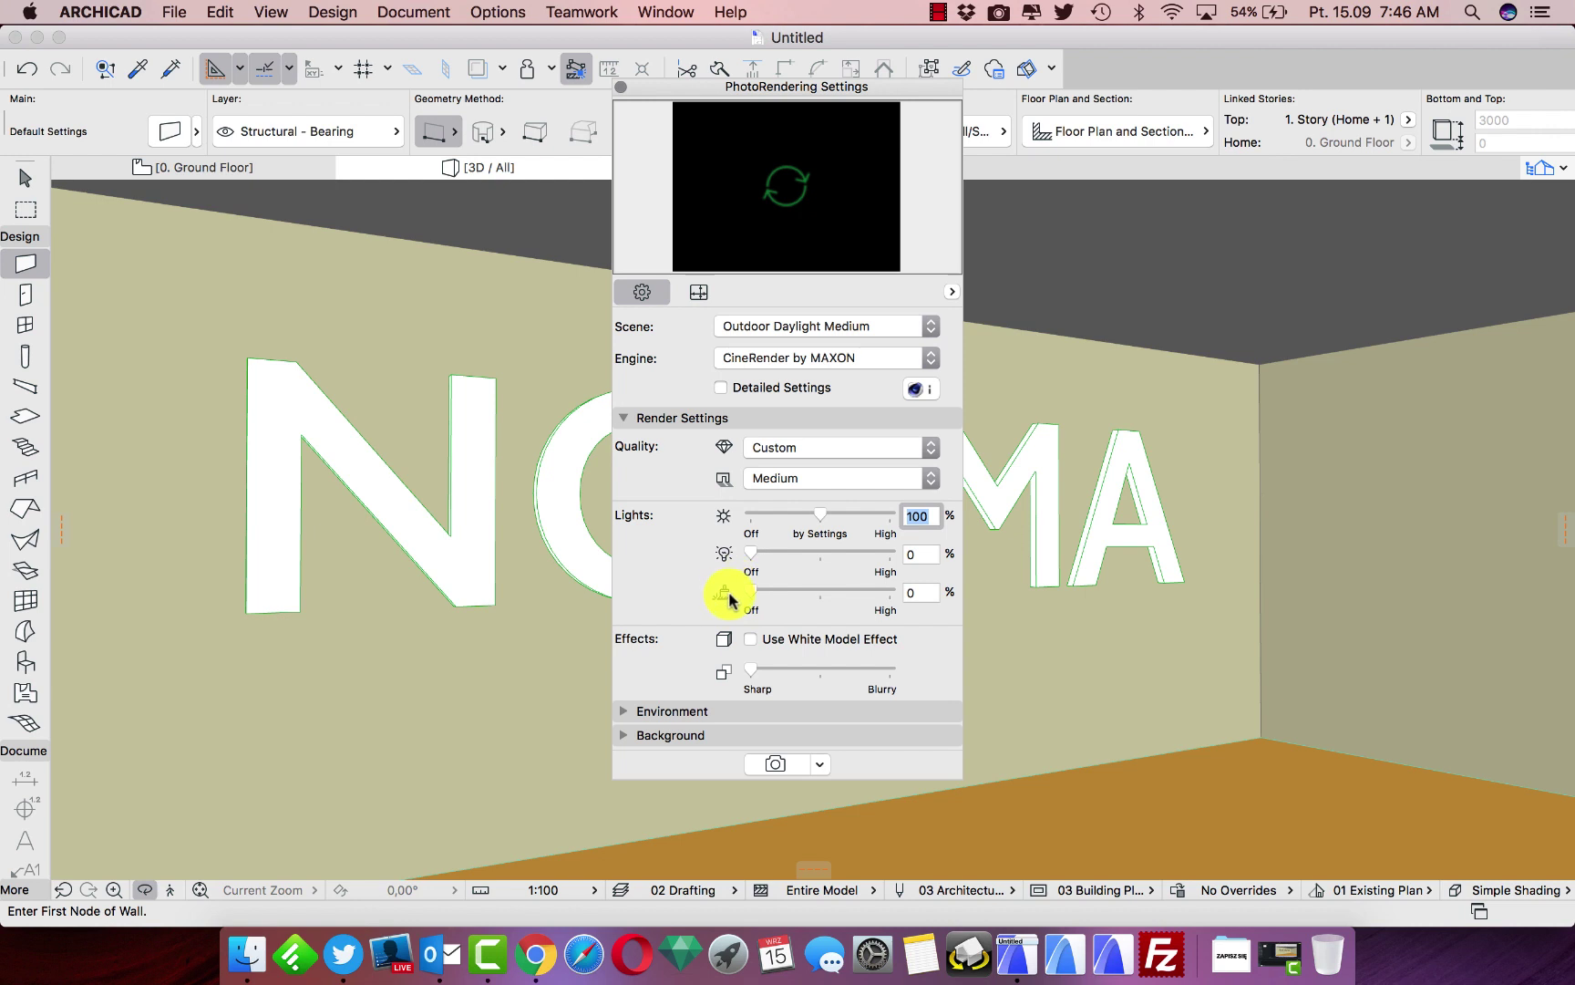
Raise the third light level to 200 %, check the glowing NORMA preview, and close the rendering settings
left_click_drag(749, 590, 893, 598)
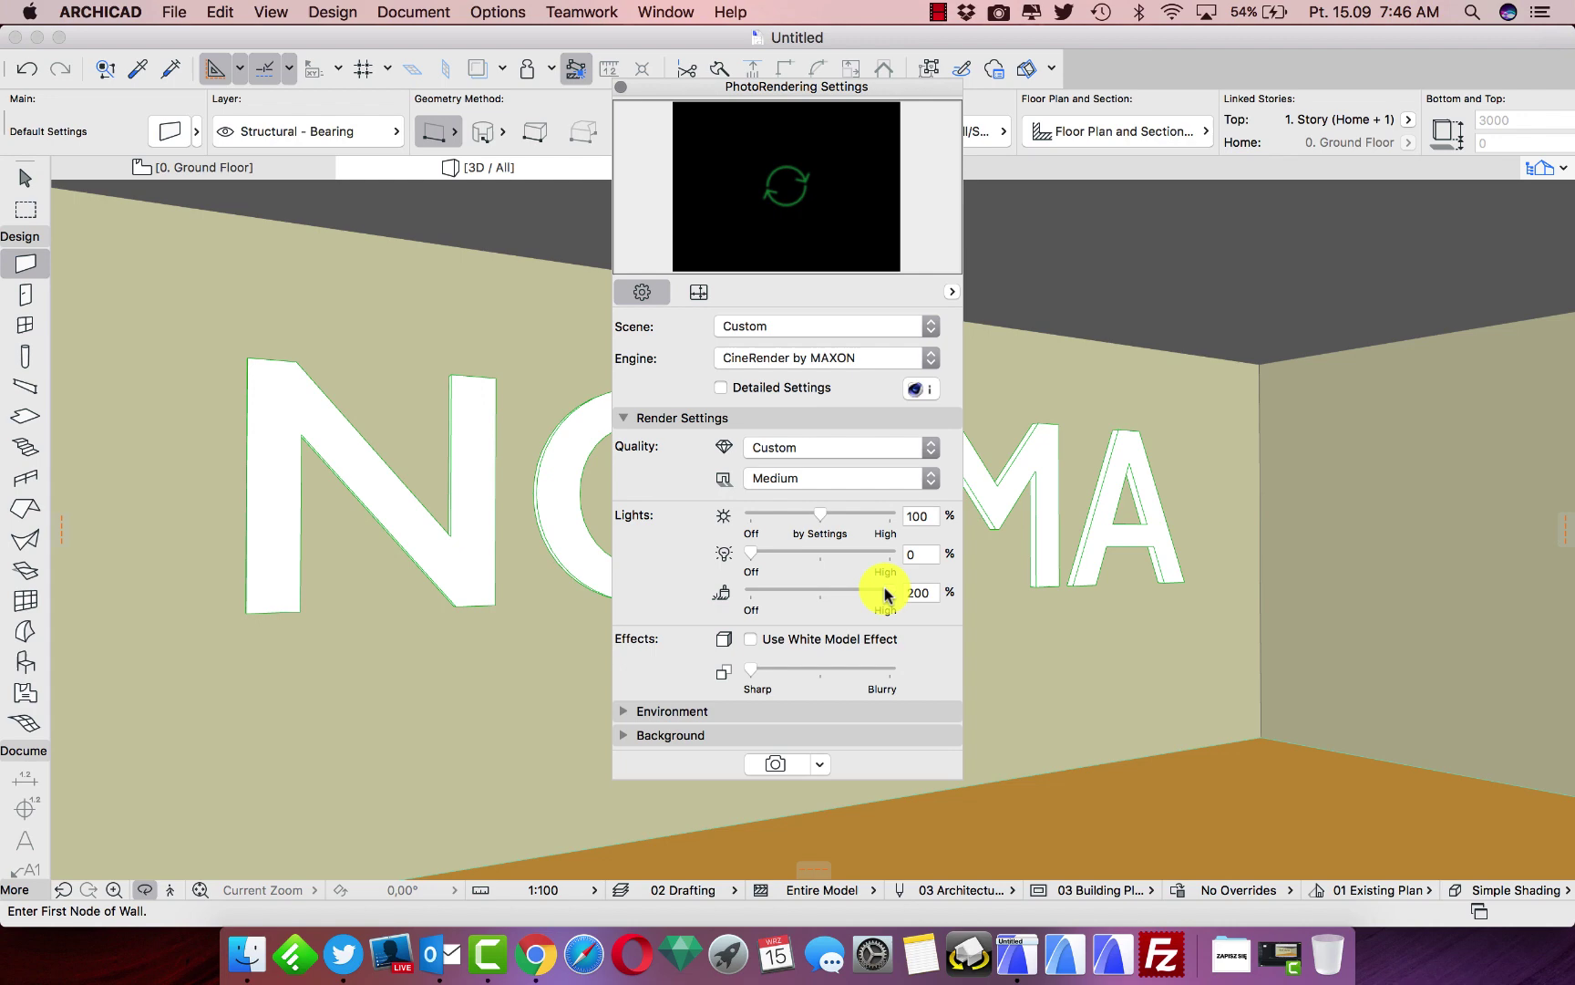
left_click_drag(885, 593, 731, 563)
left_click(766, 203)
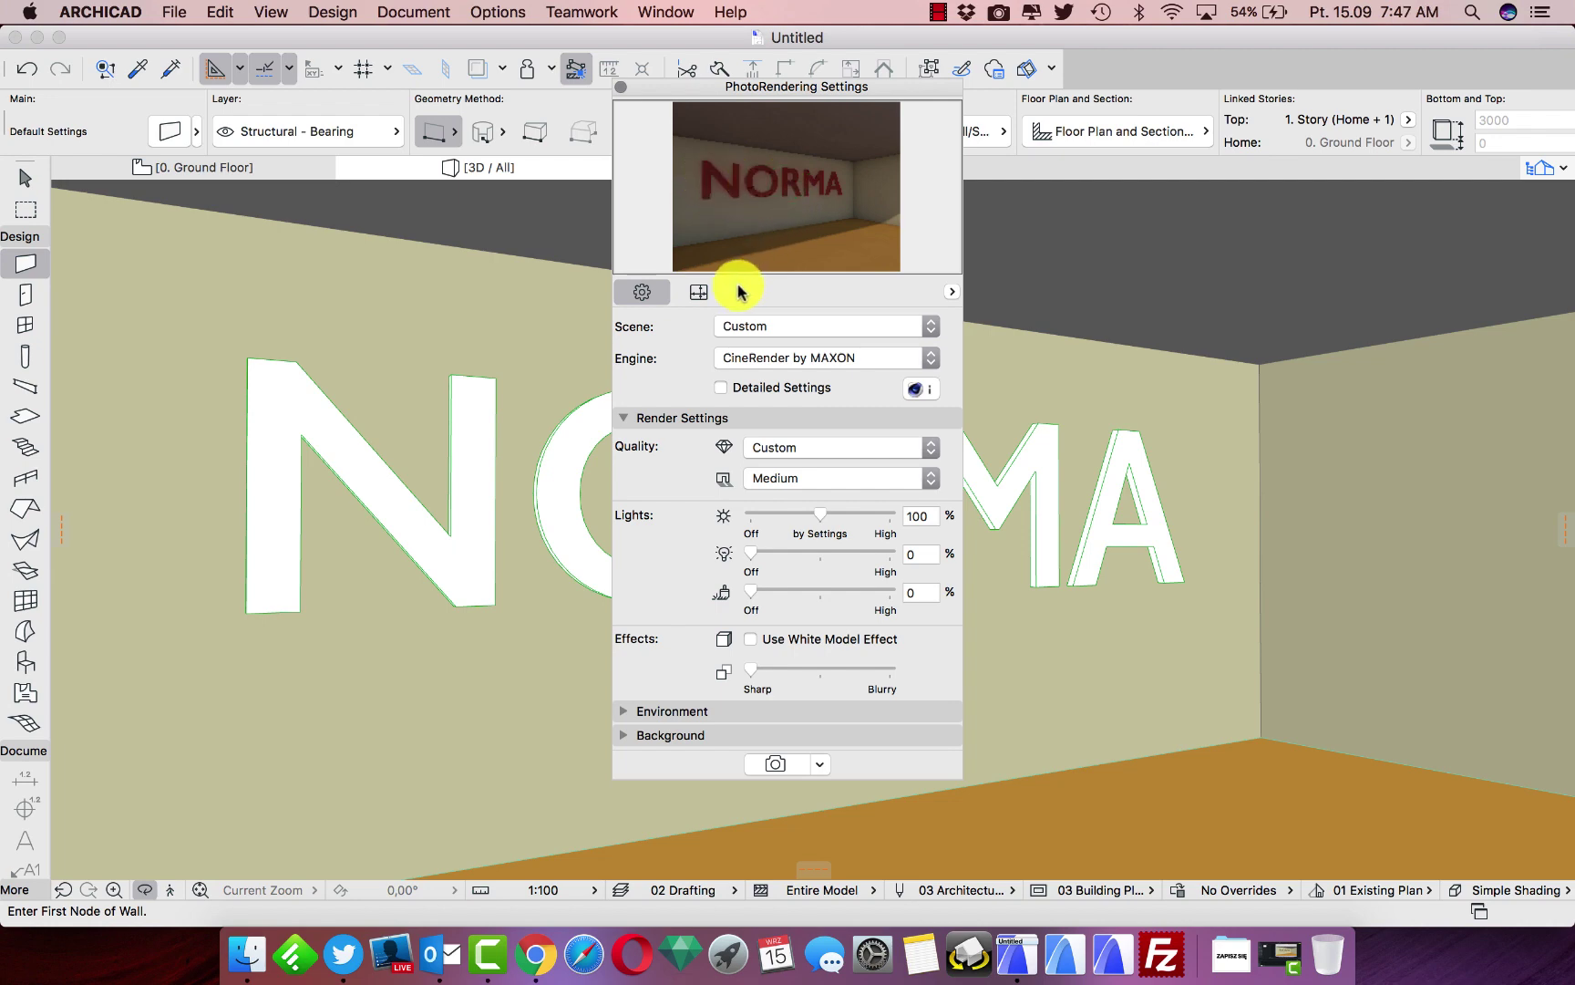
left_click_drag(748, 594, 816, 595)
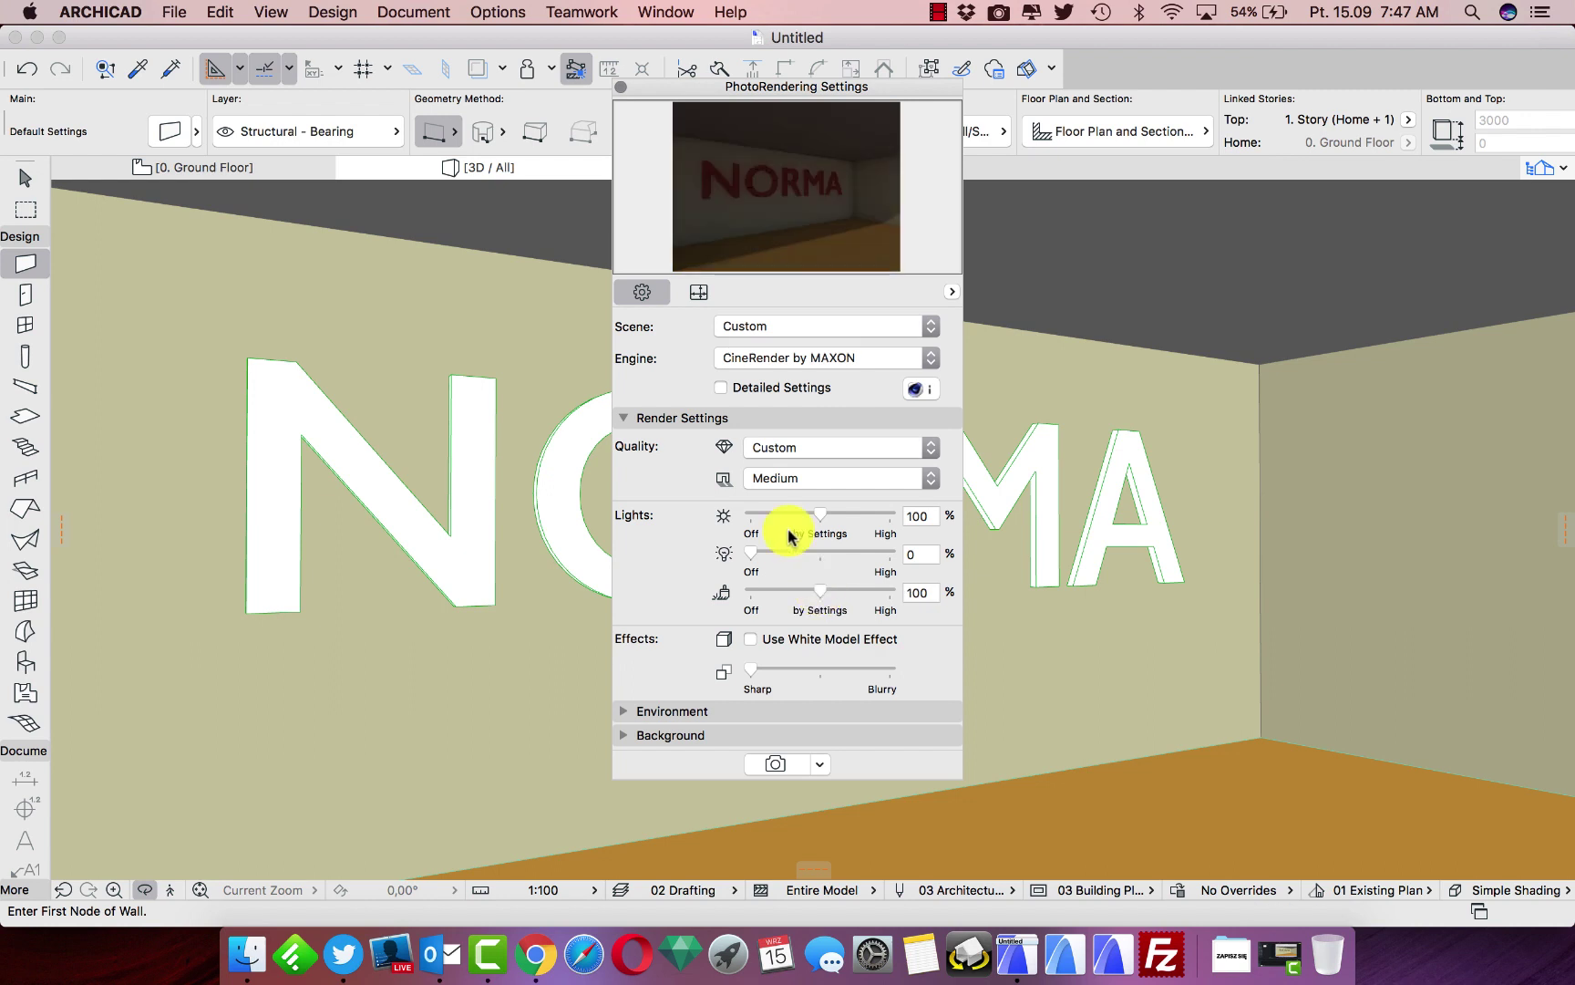
left_click(795, 207)
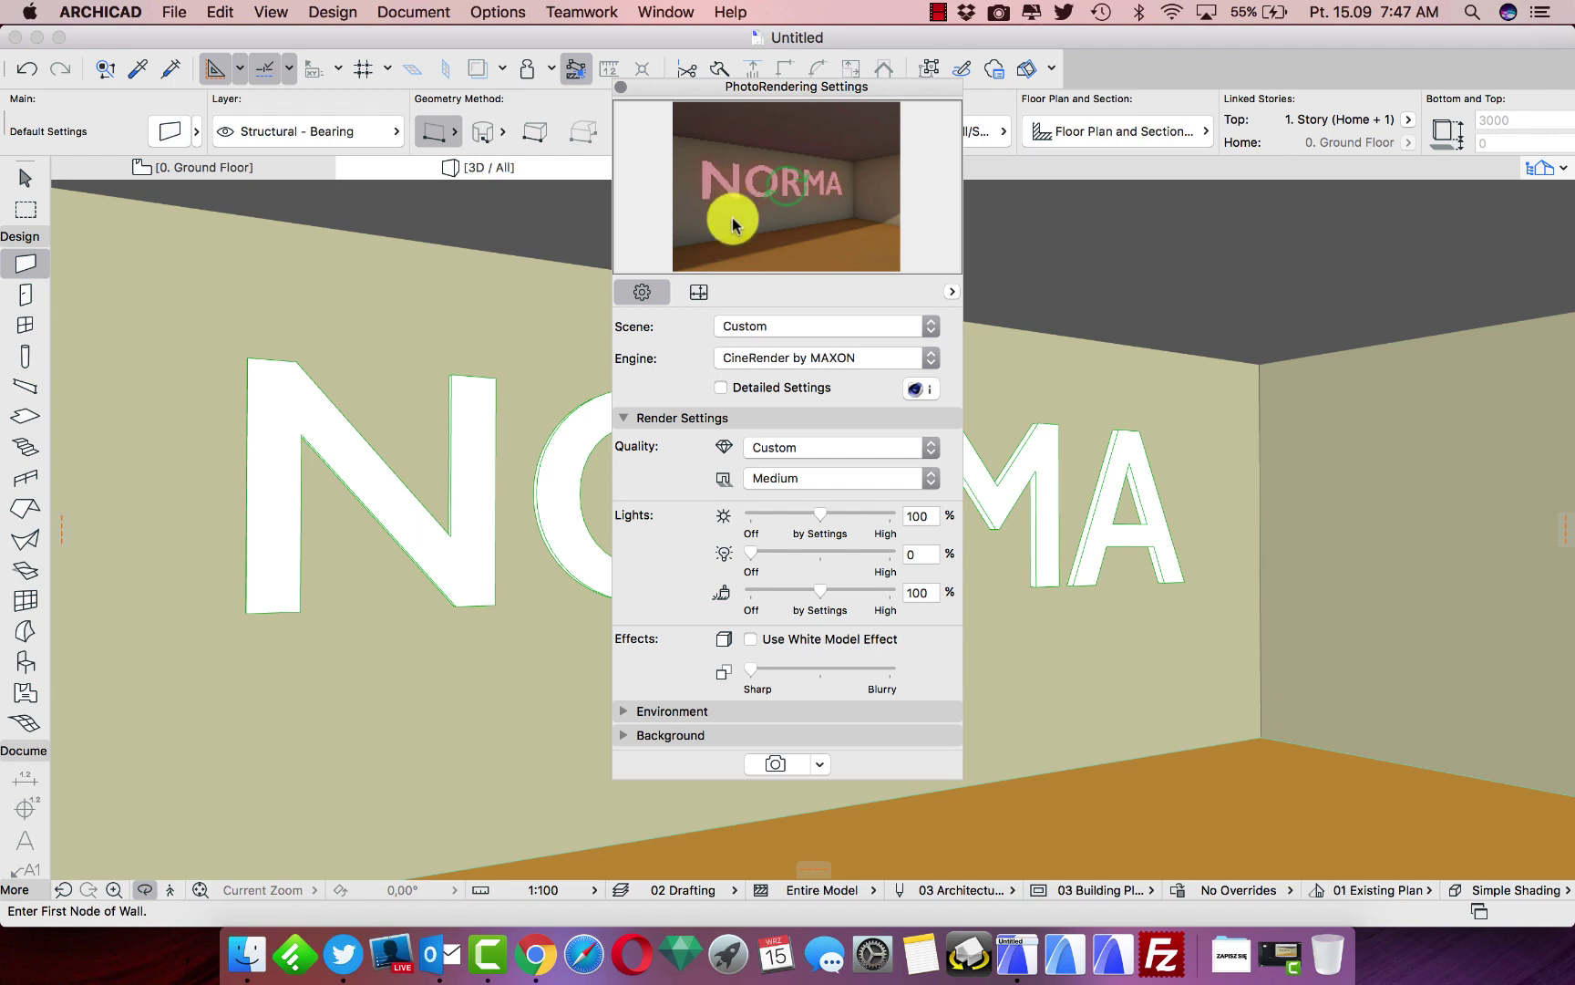
left_click_drag(822, 591, 907, 598)
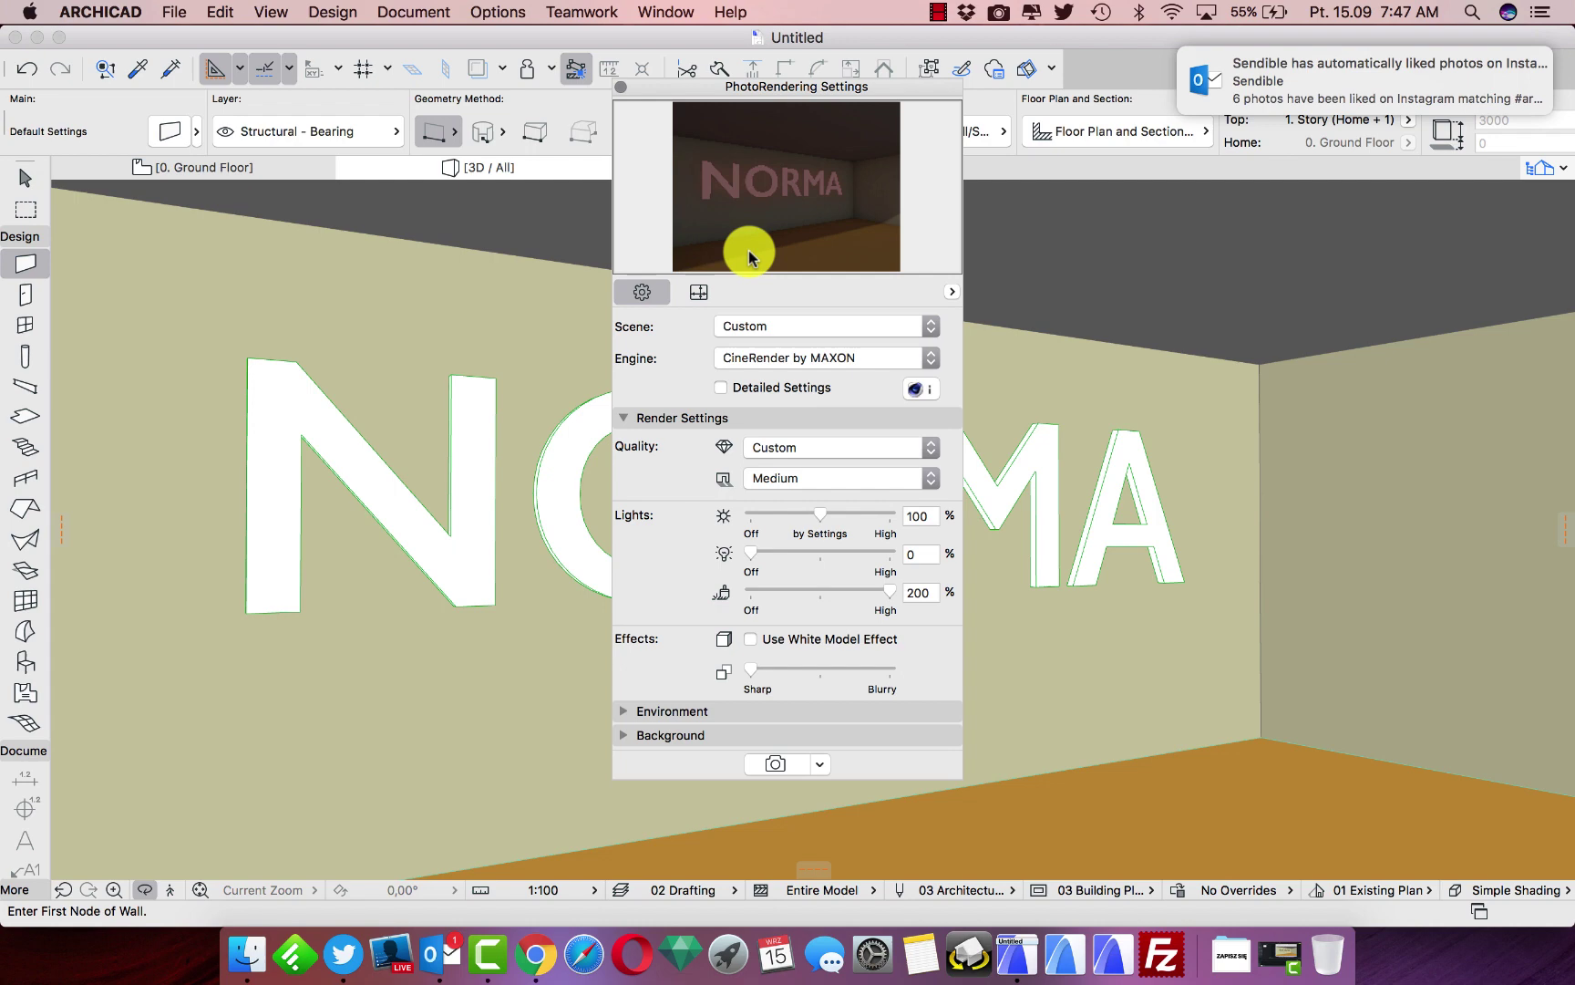
left_click(770, 202)
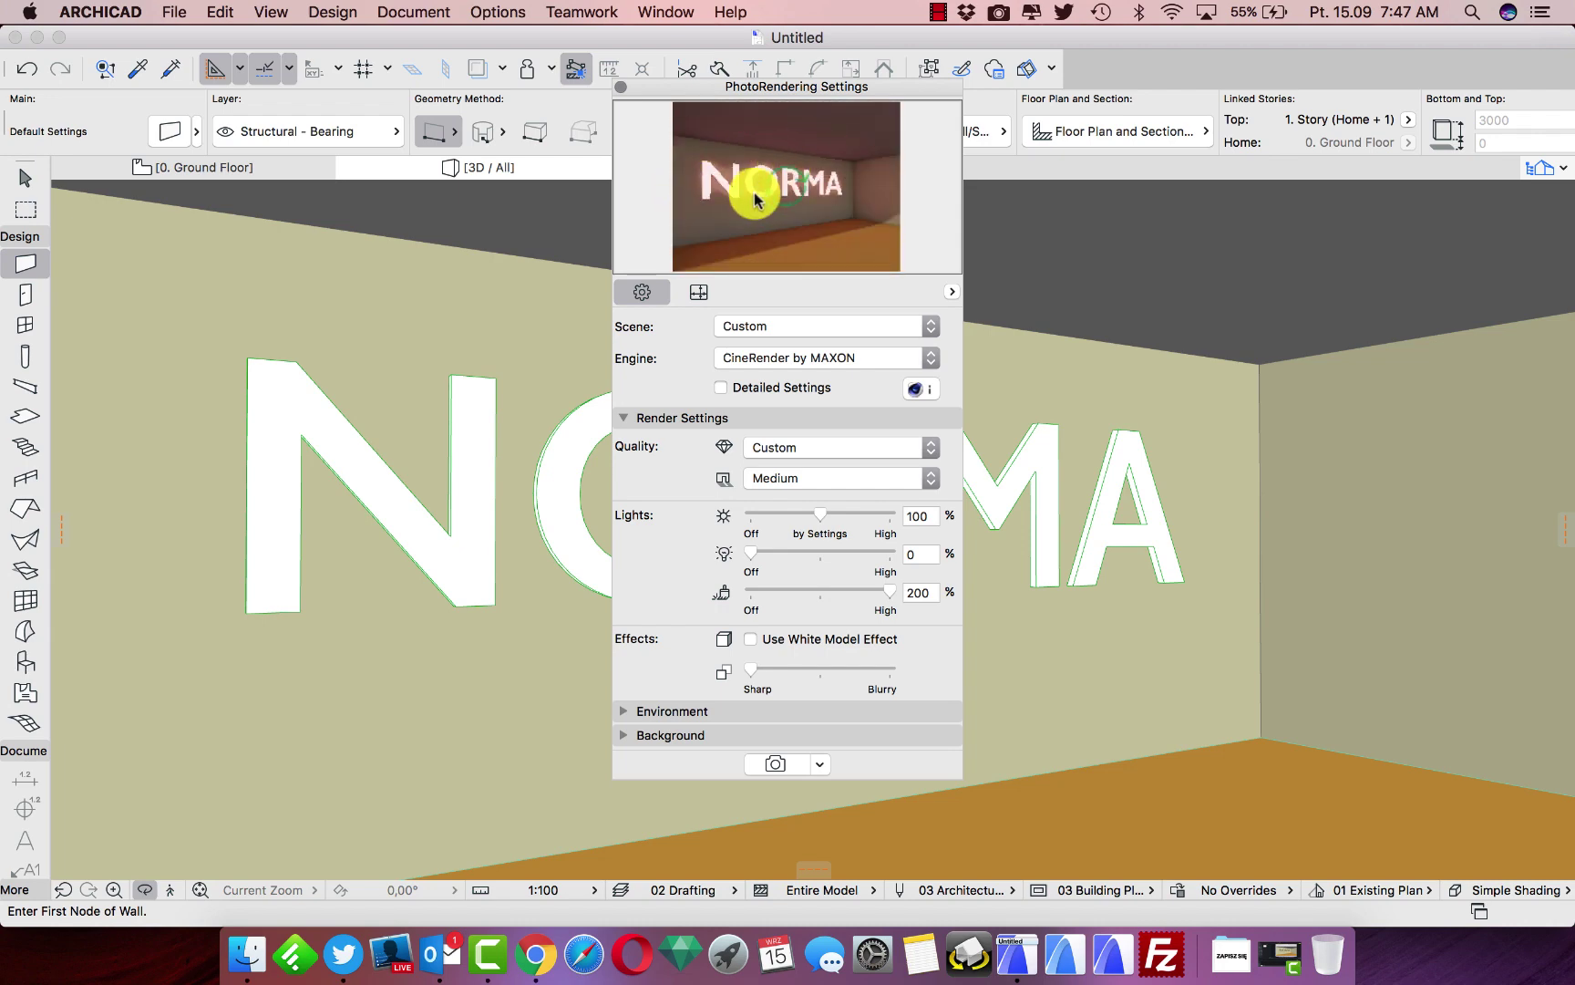
left_click(621, 87)
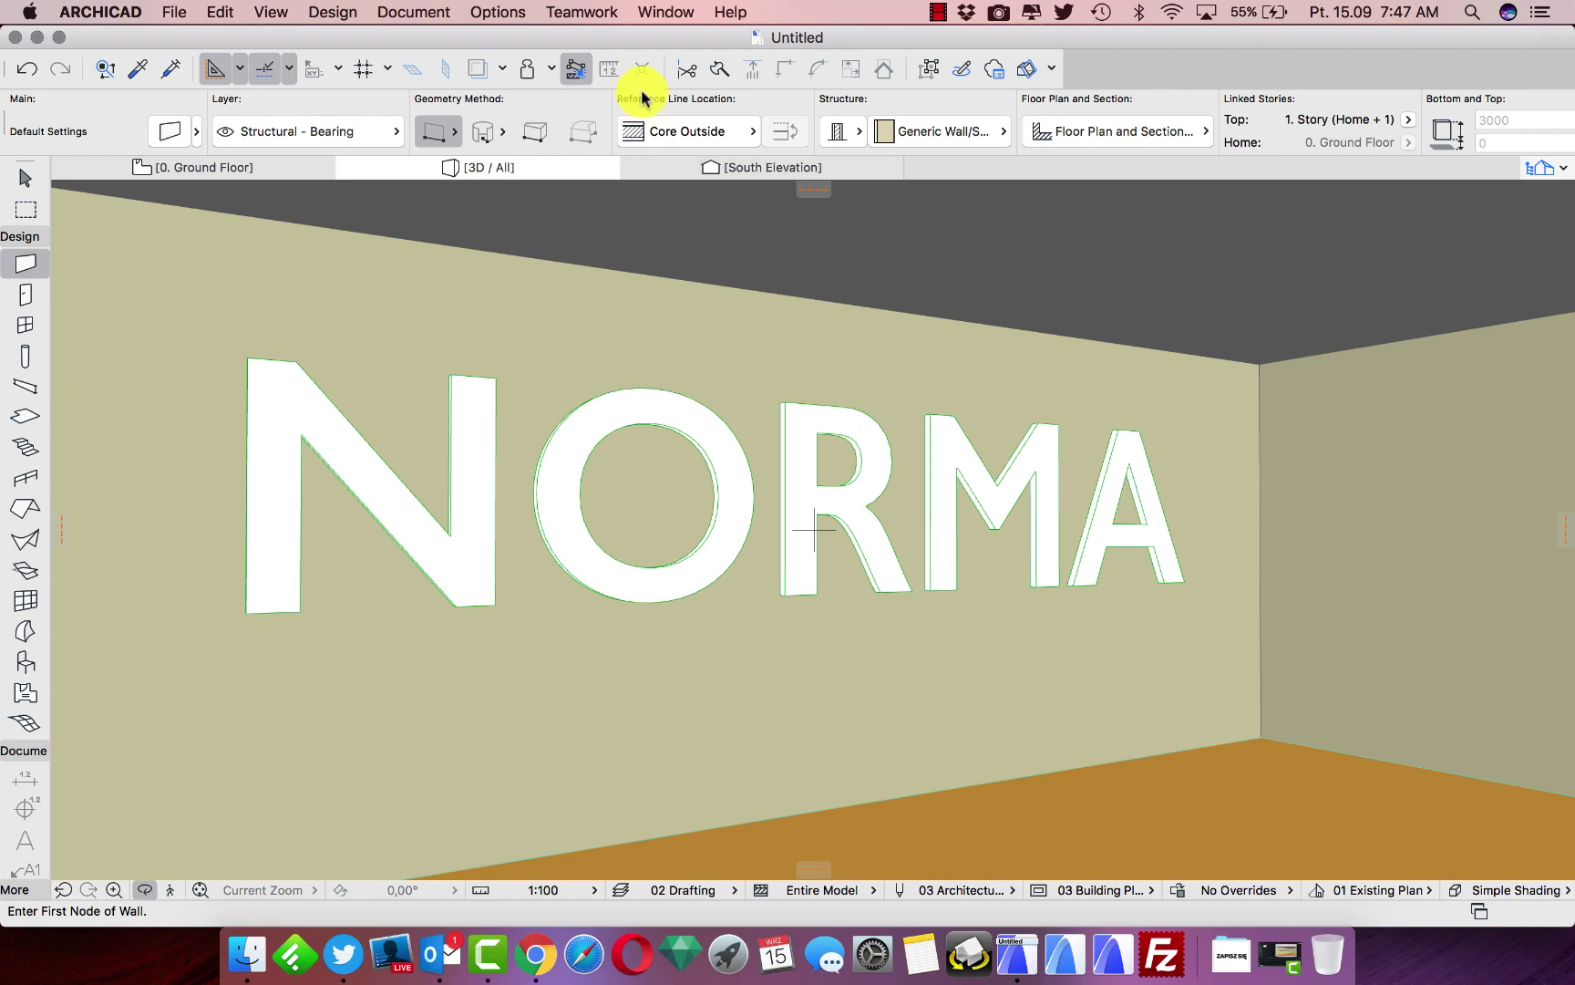
Reopen the Surface Painter, search for neon surfaces, and select the first Vetro - Neon swatch
left_click(580, 12)
mouse_move(666, 12)
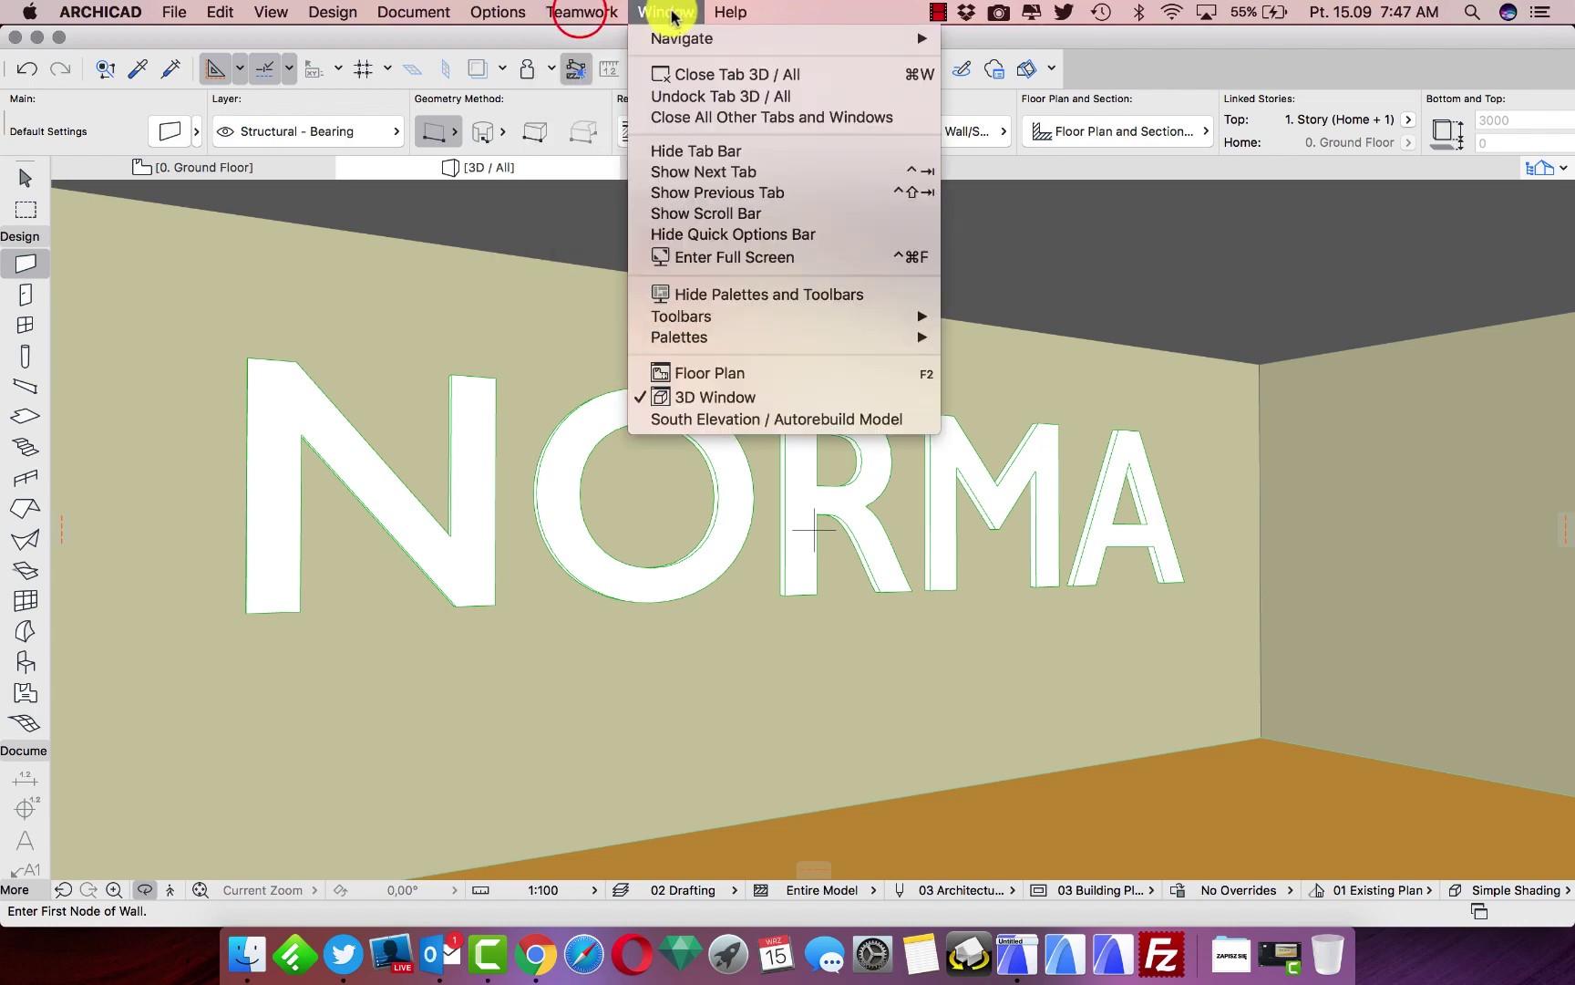
mouse_move(750, 340)
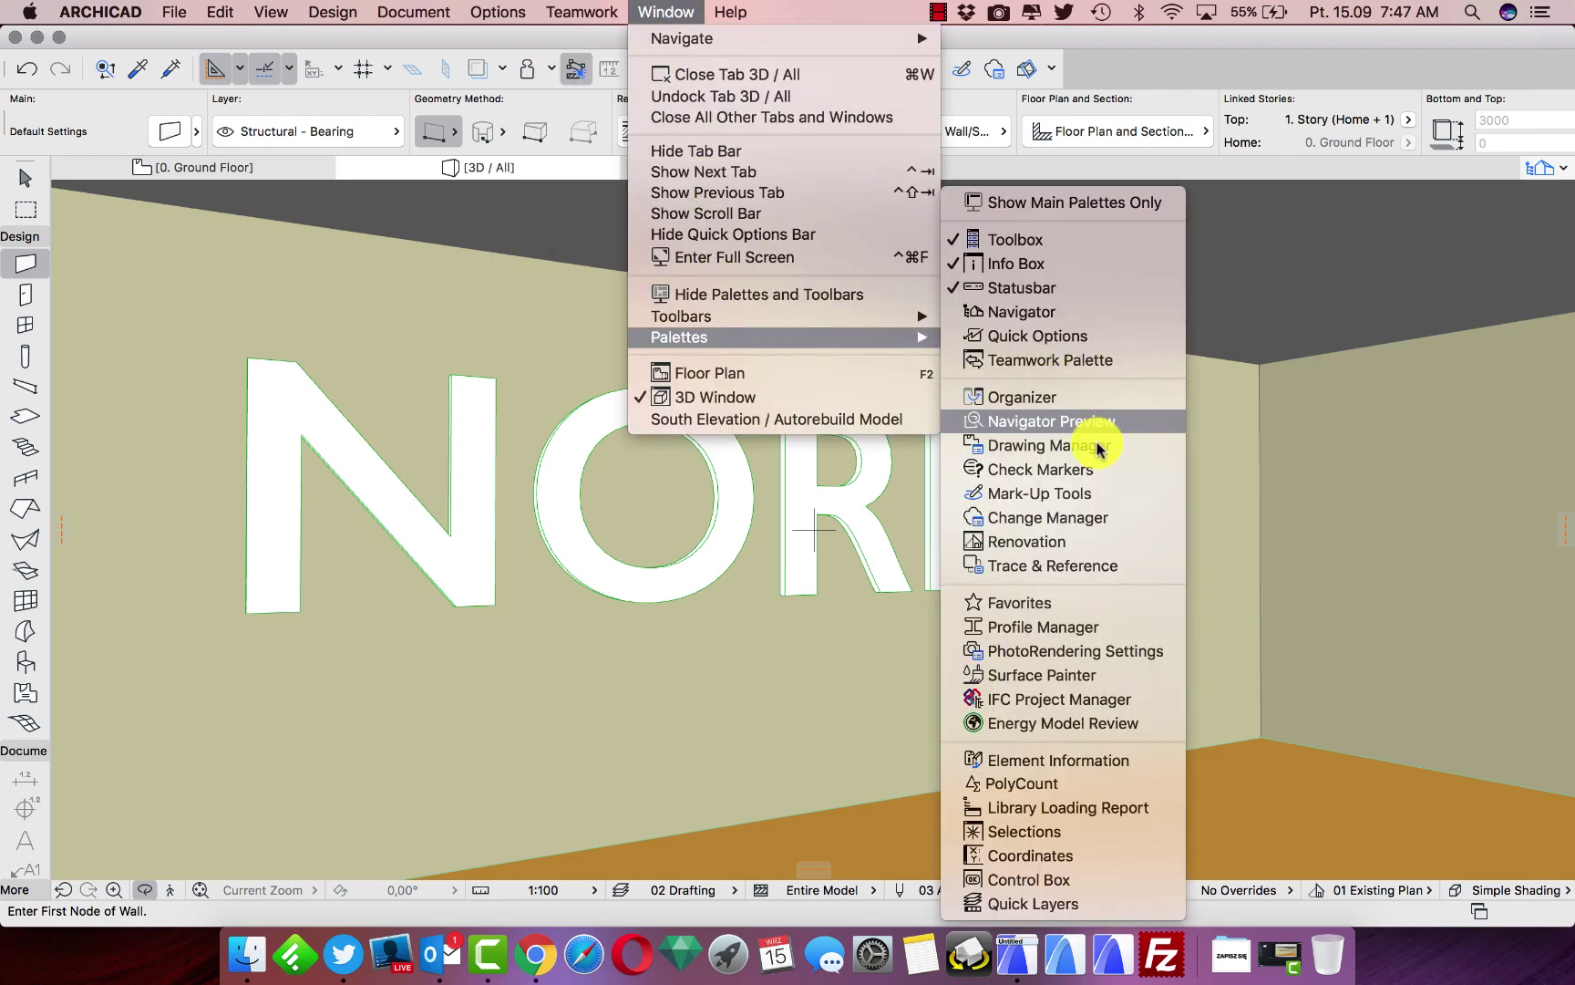
left_click(1076, 676)
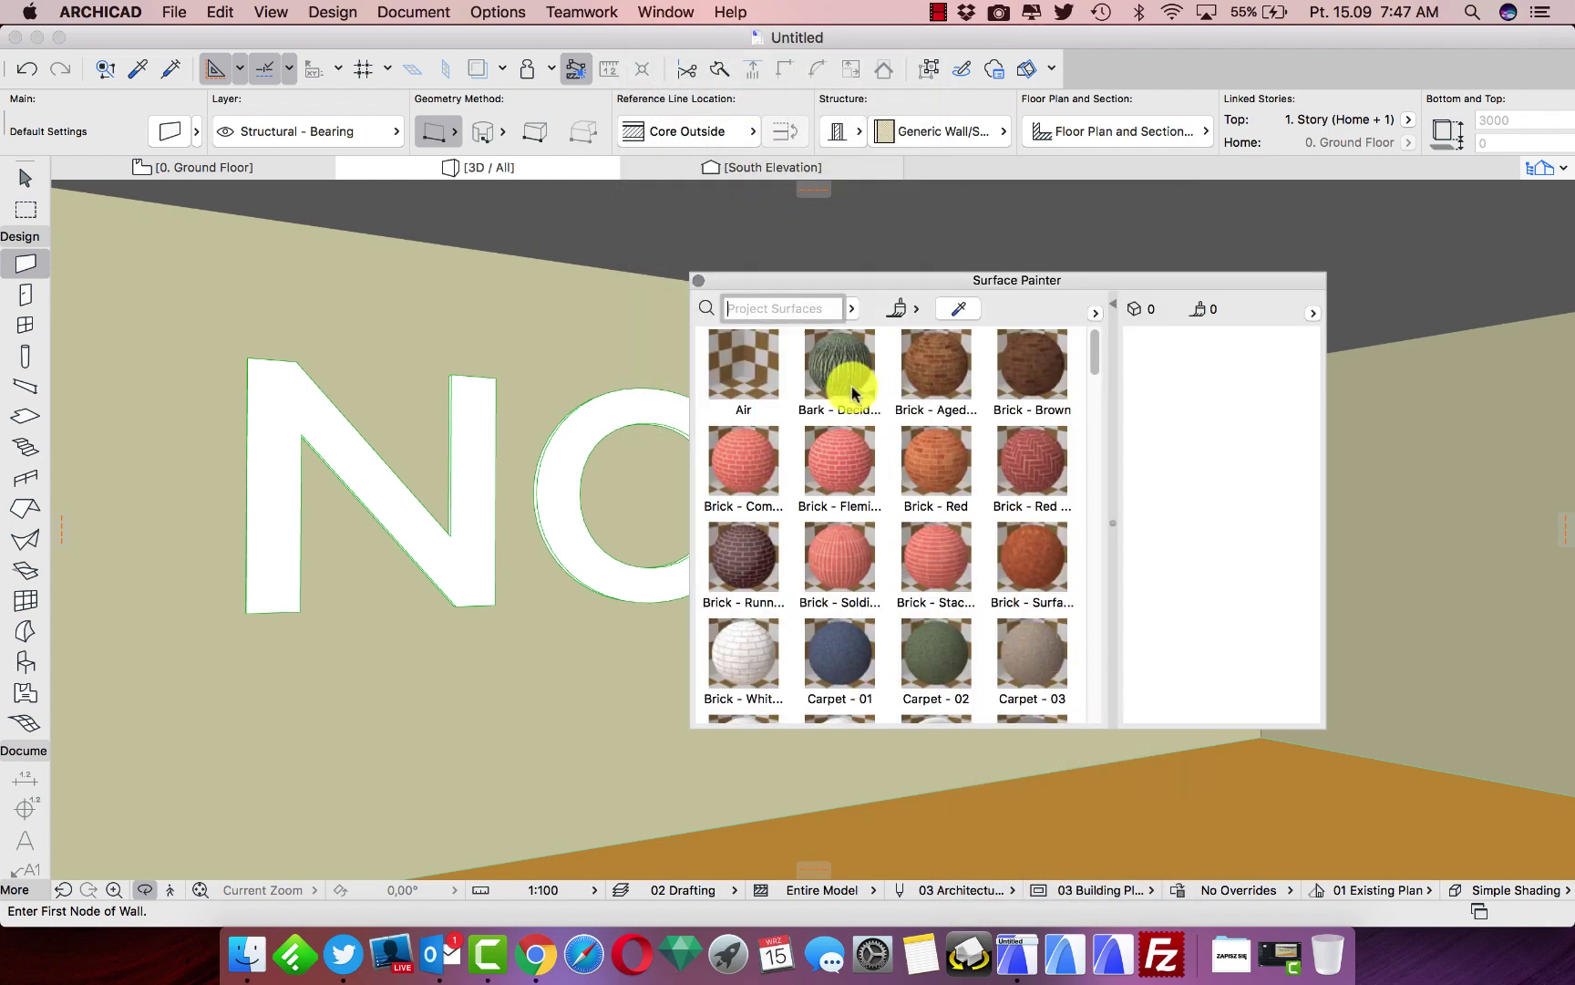
type("neon")
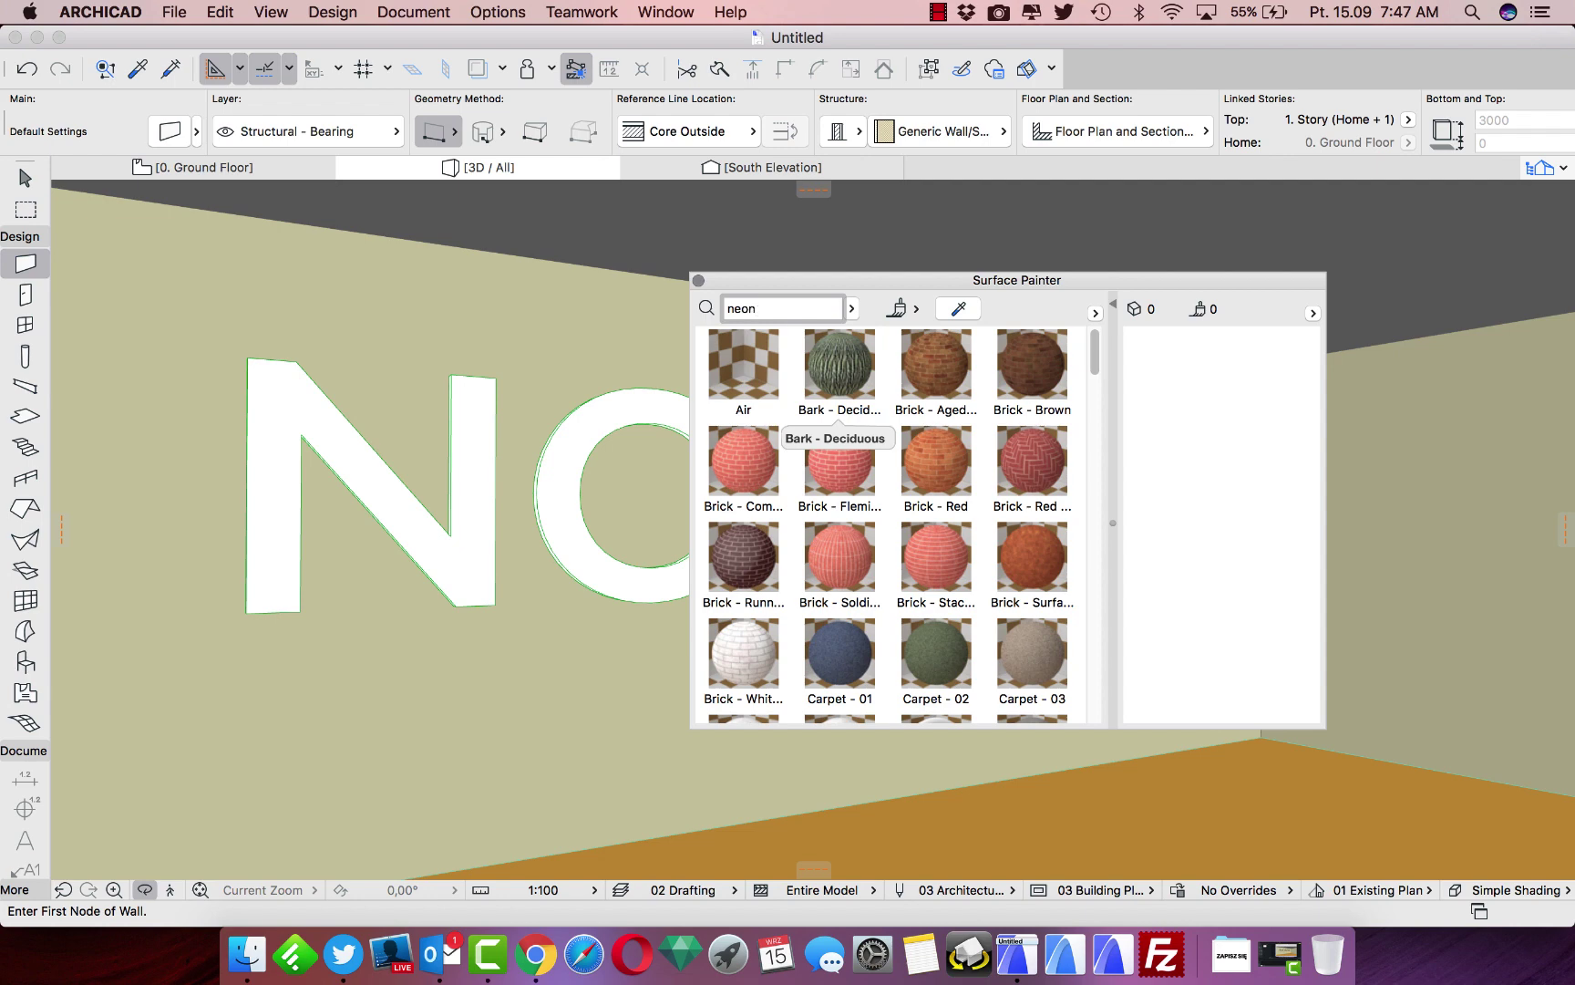
left_click(744, 369)
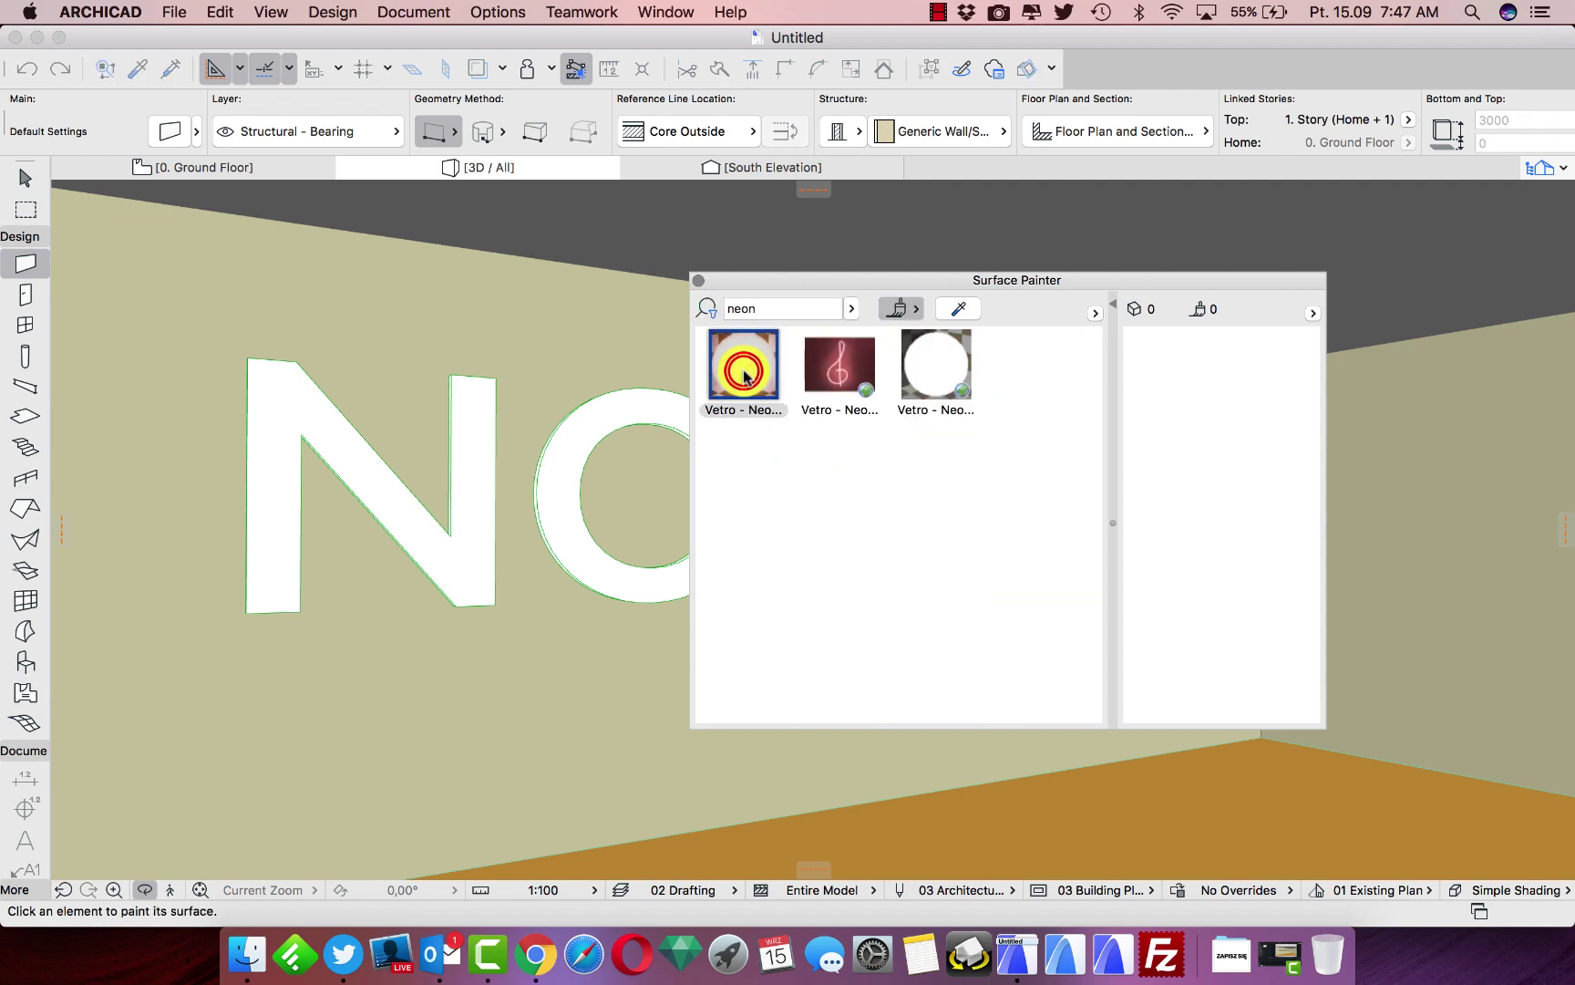
Change the Vetro - Neon surface's luminance colour to bright blue
double_click(744, 373)
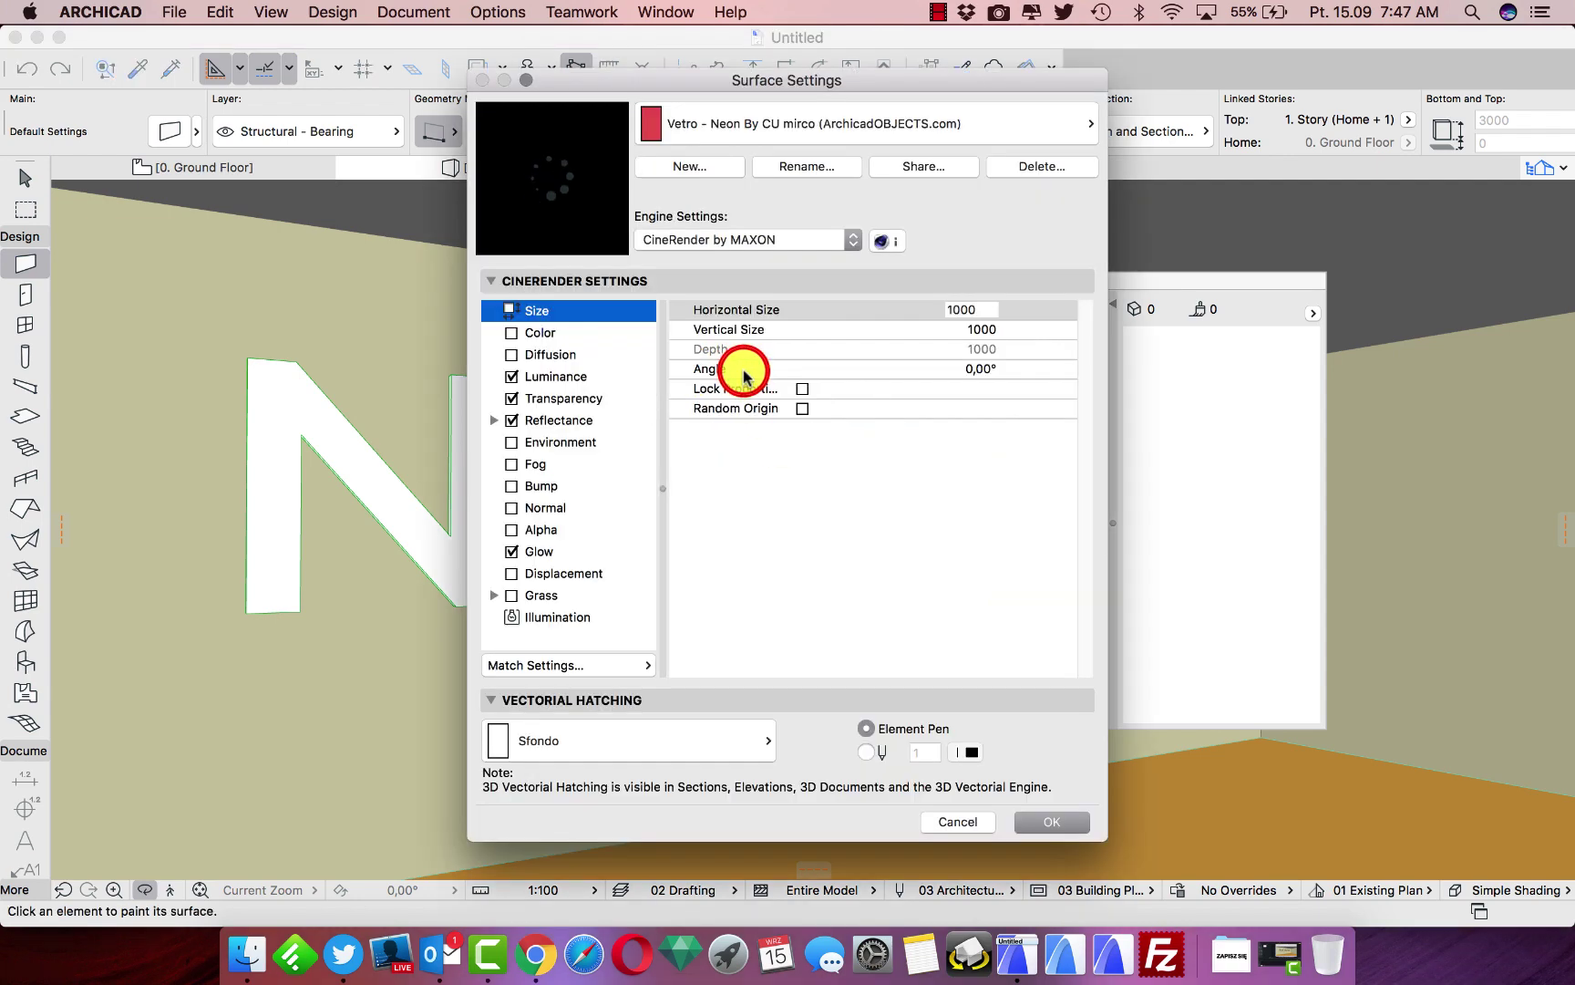
left_click(559, 376)
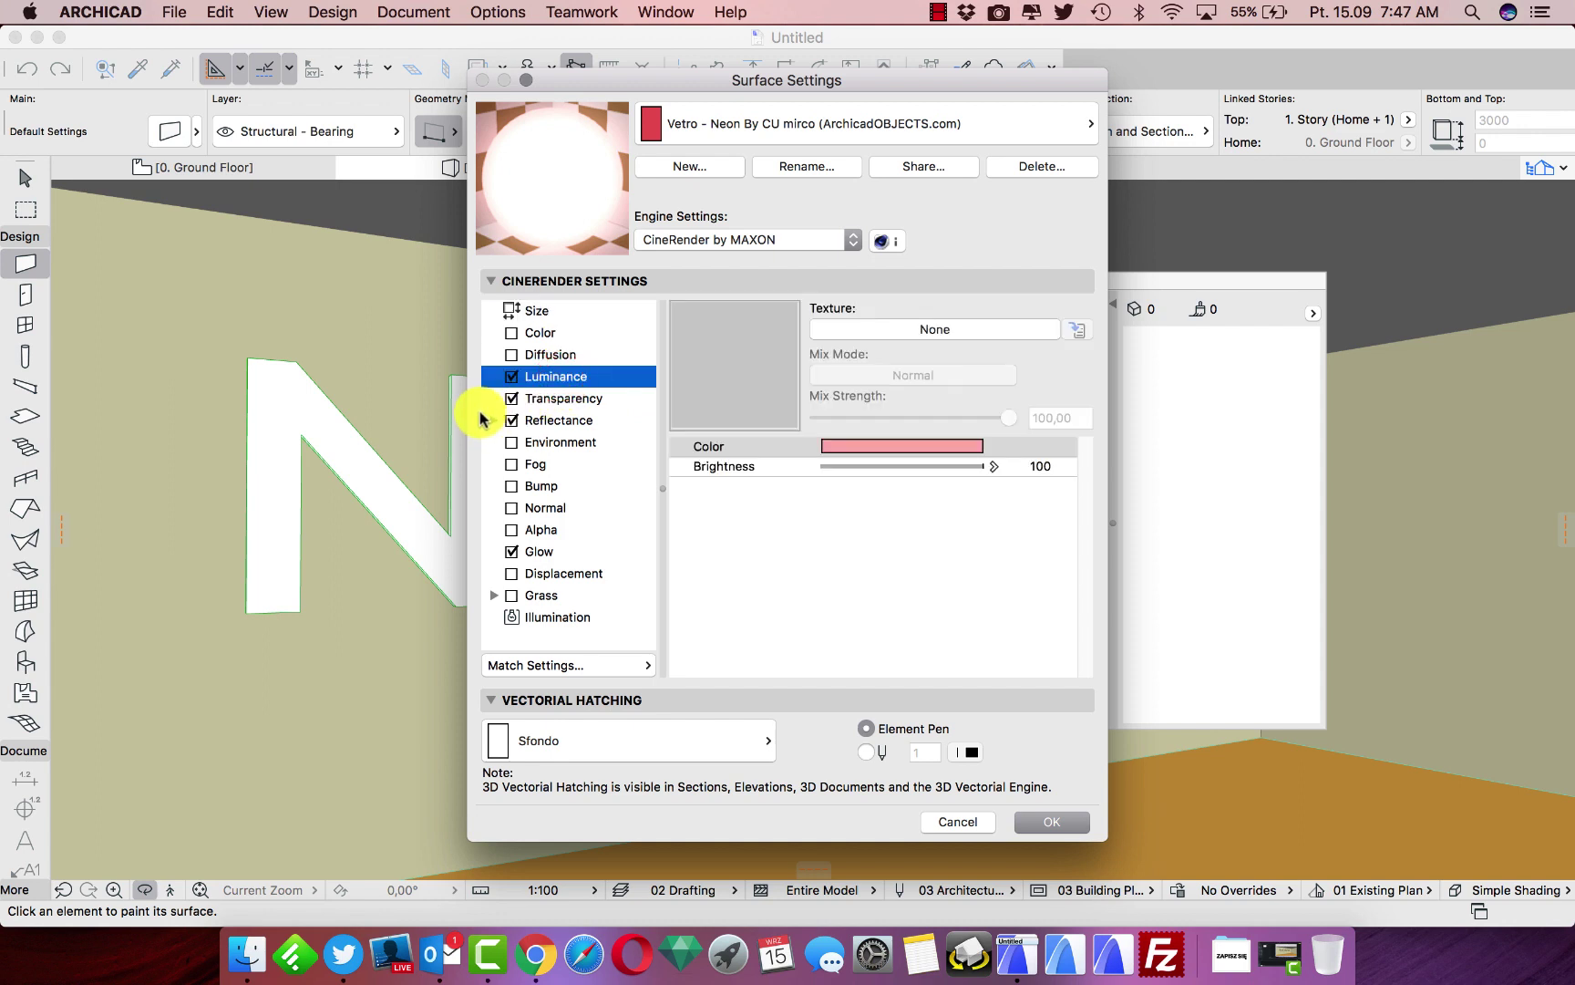
left_click(924, 446)
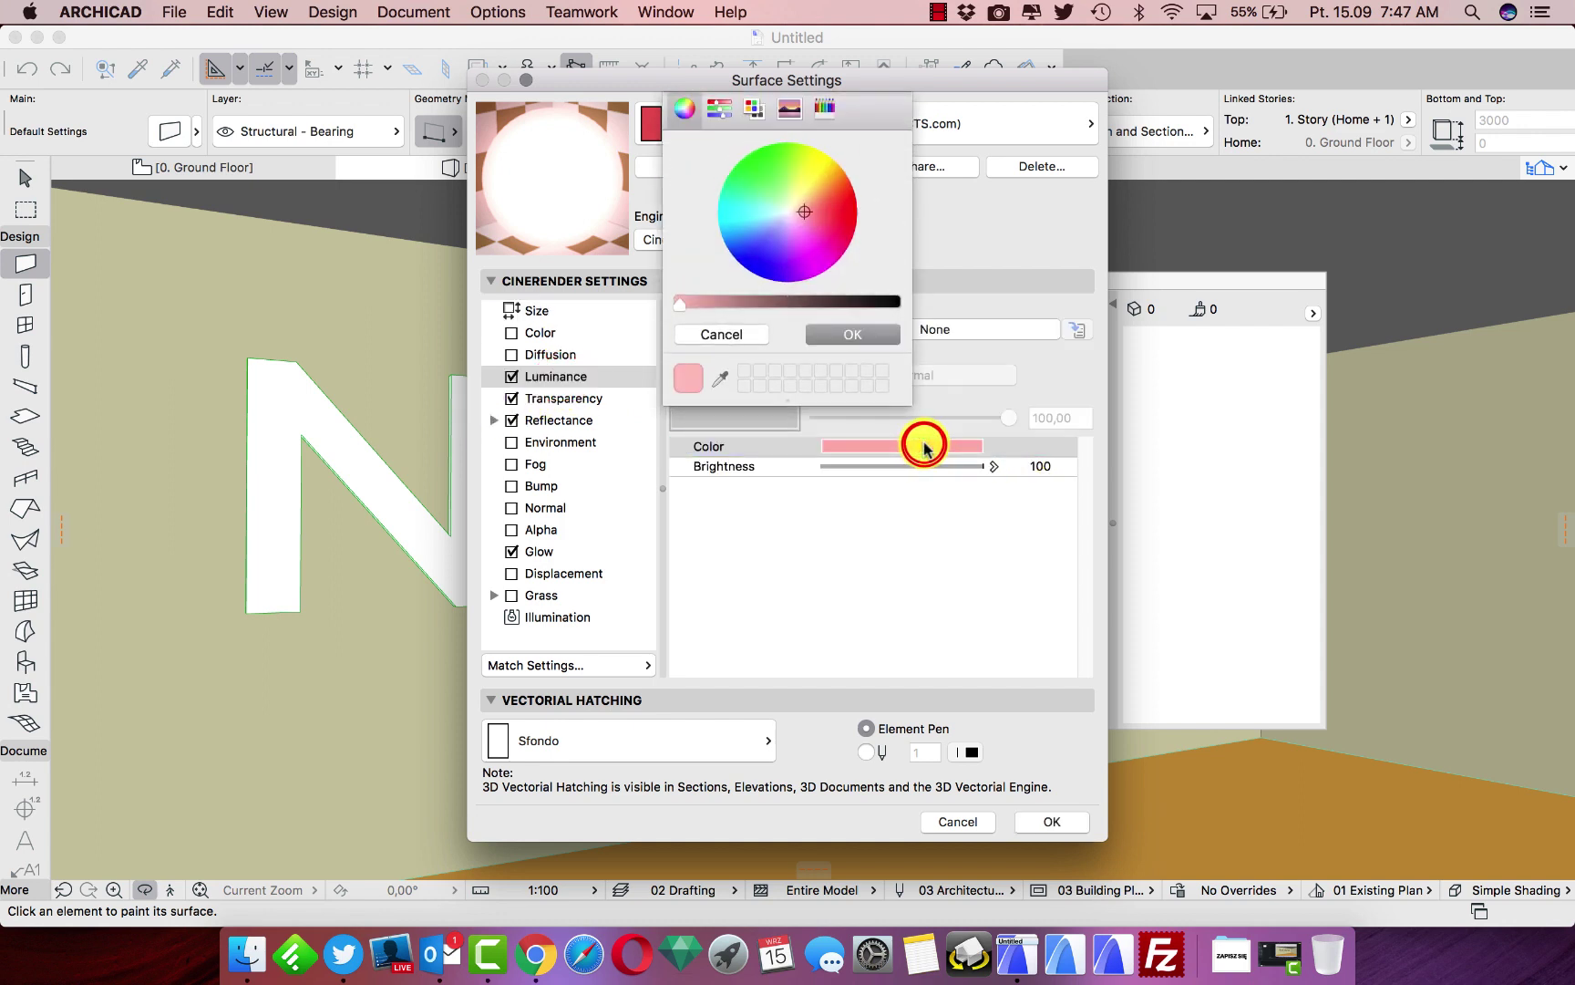
left_click_drag(799, 209, 729, 239)
left_click(845, 333)
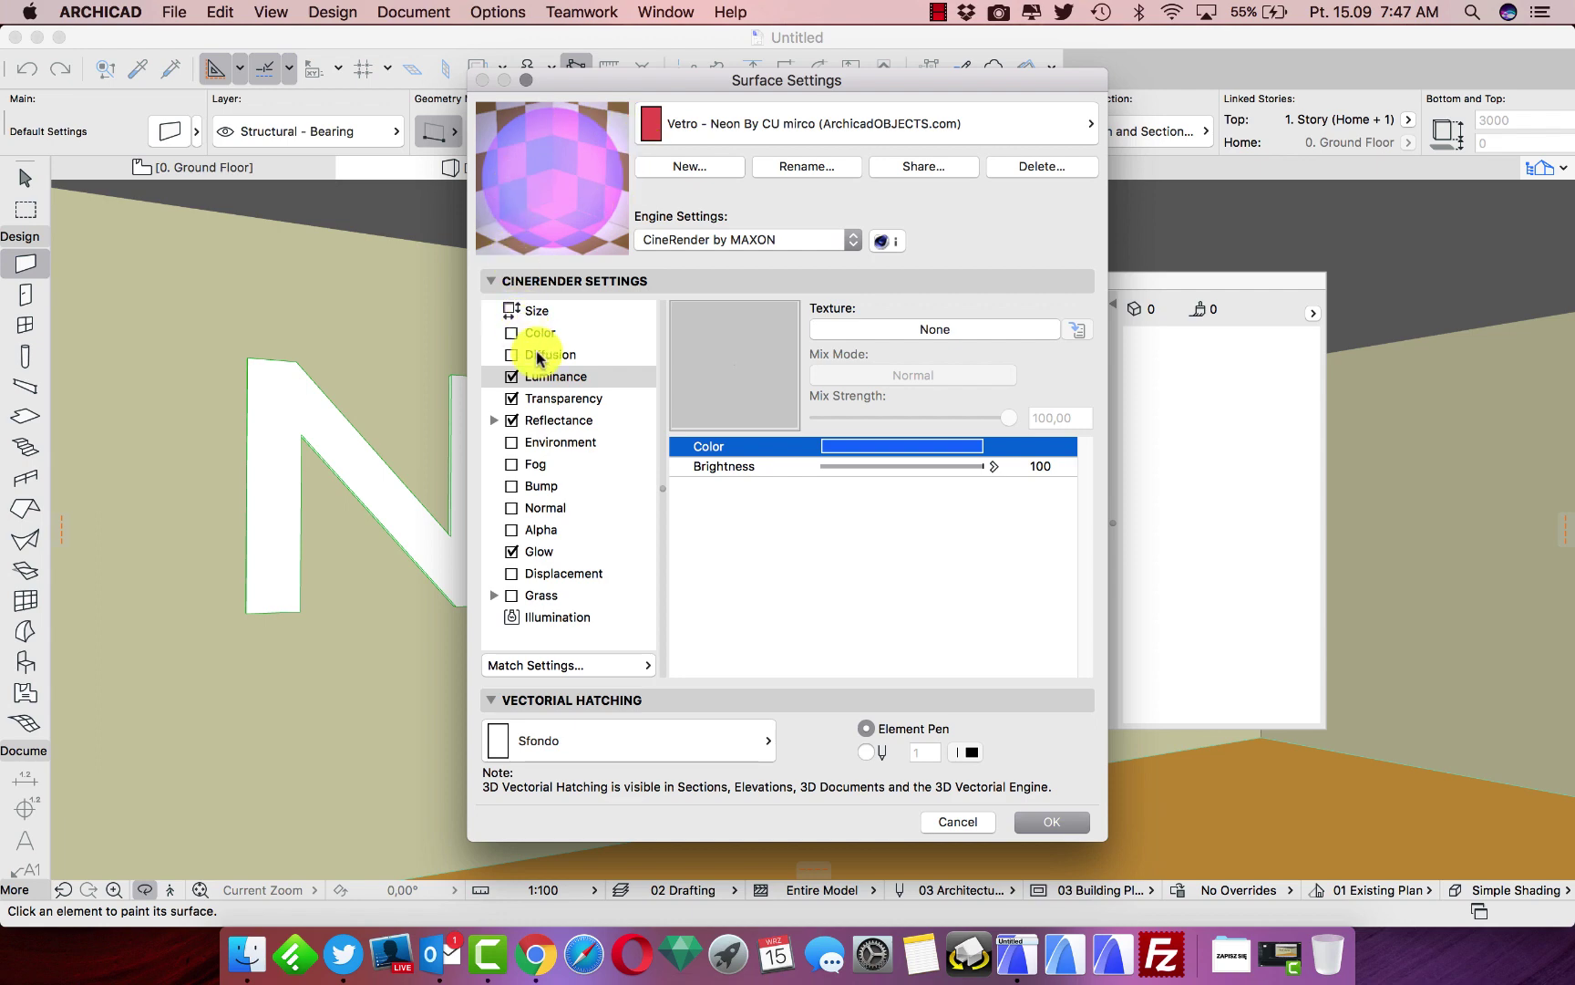
Set the Vetro - Neon transparency colour to blue and apply the surface settings
left_click(563, 400)
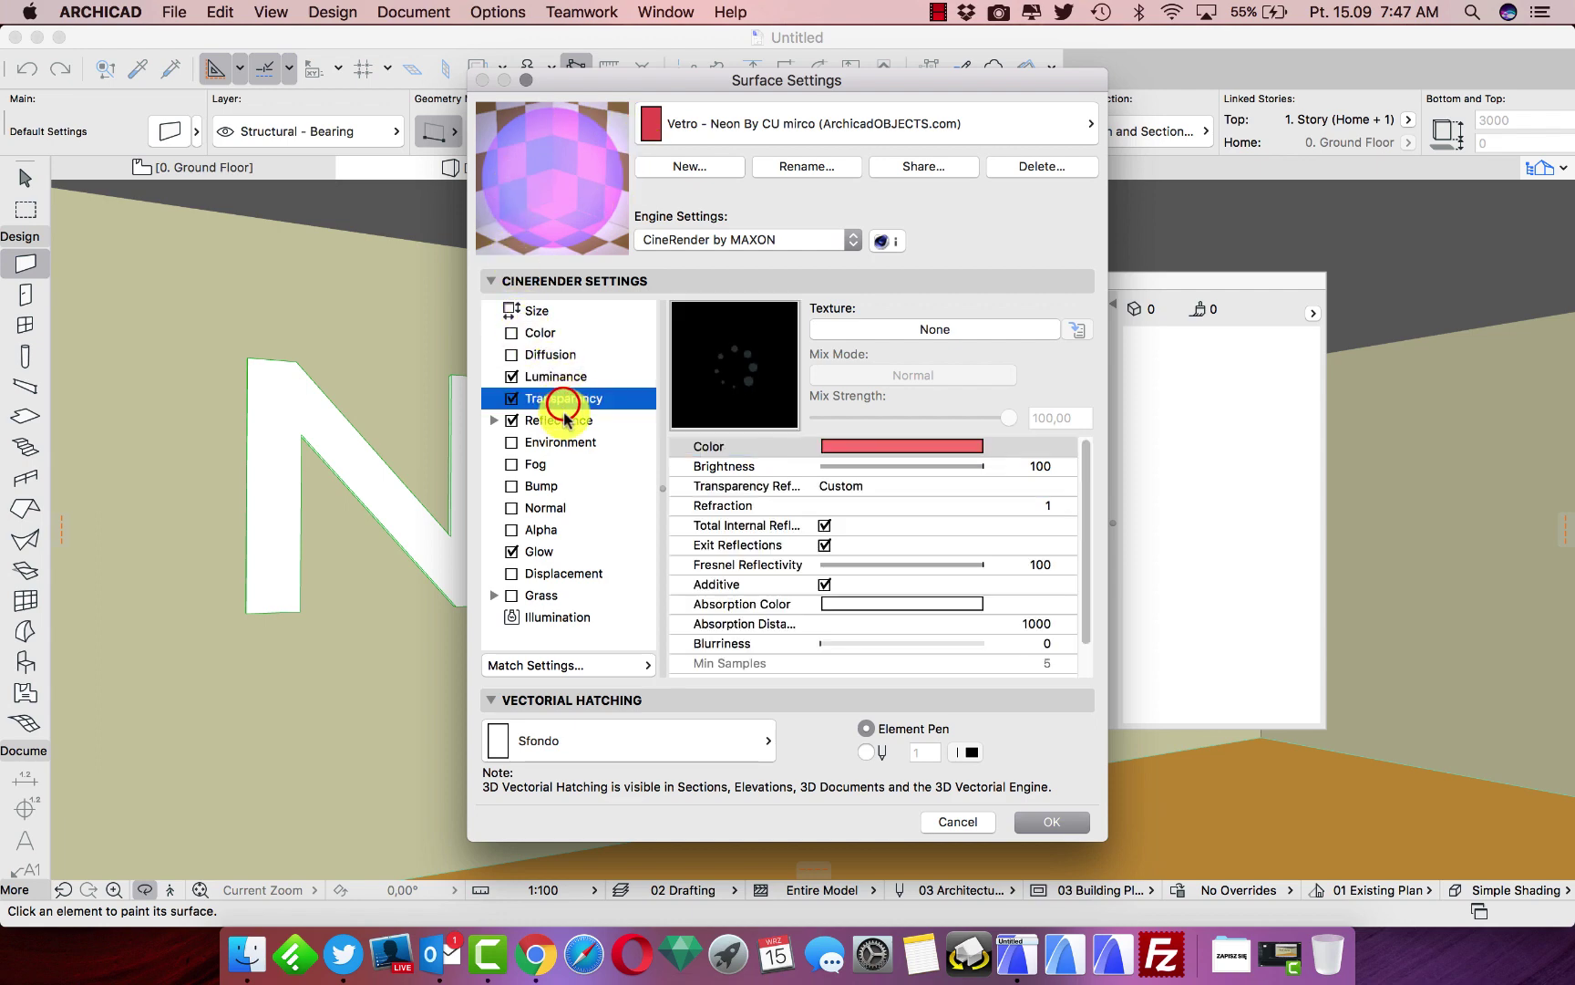
left_click(880, 446)
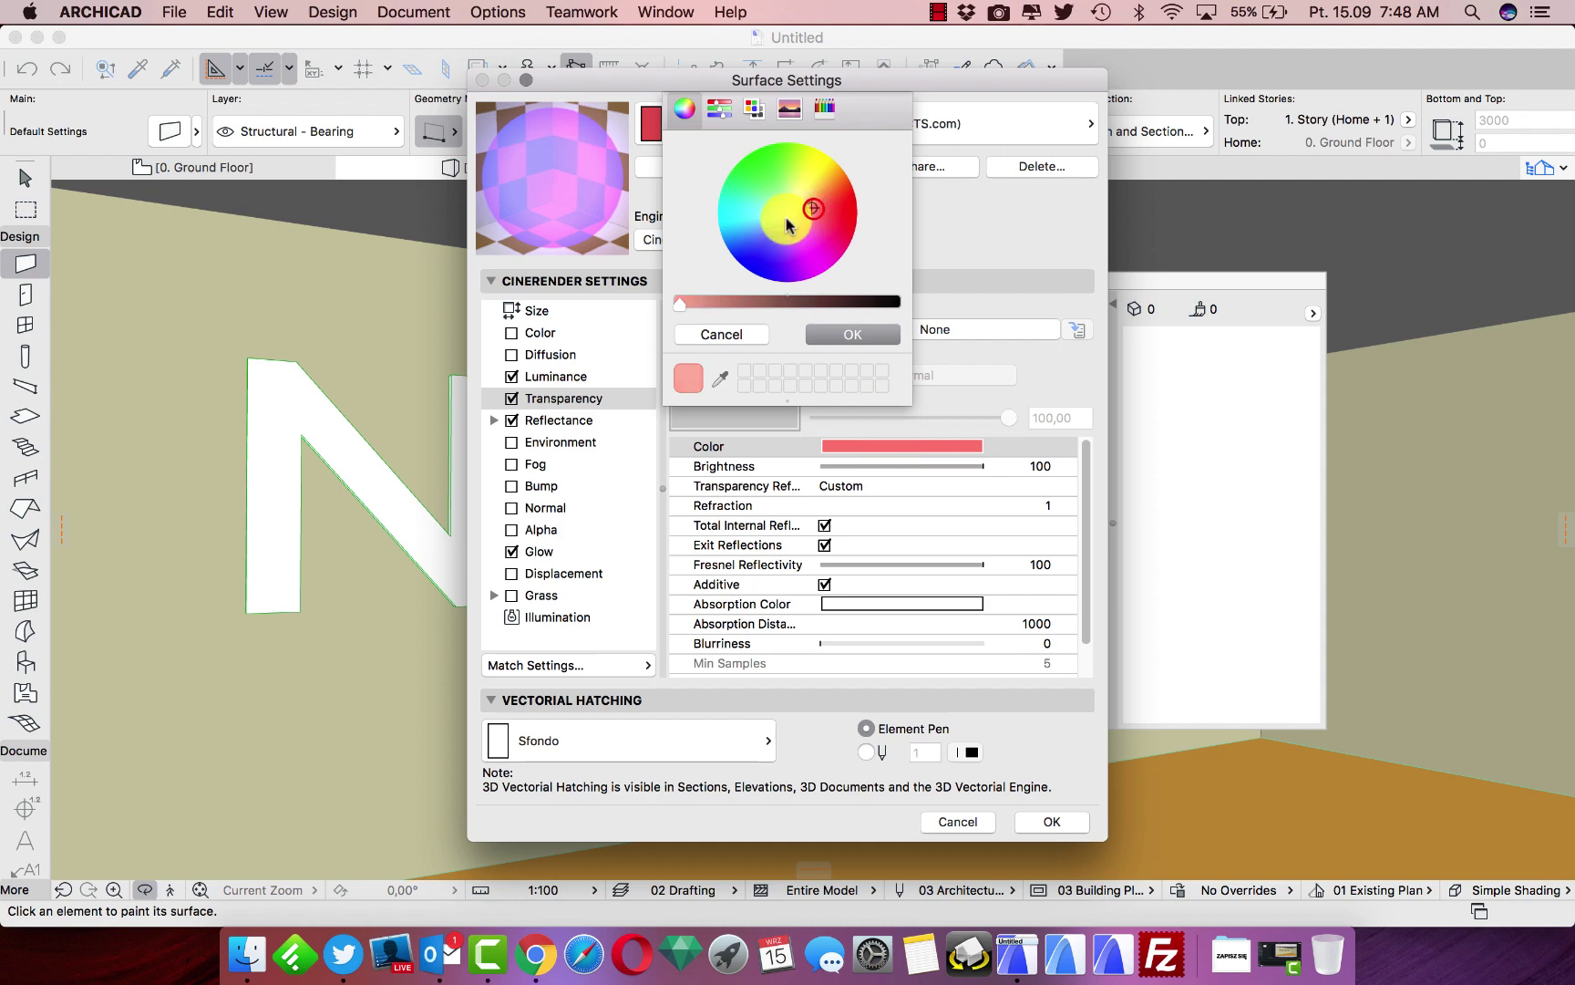
left_click(738, 250)
left_click(854, 337)
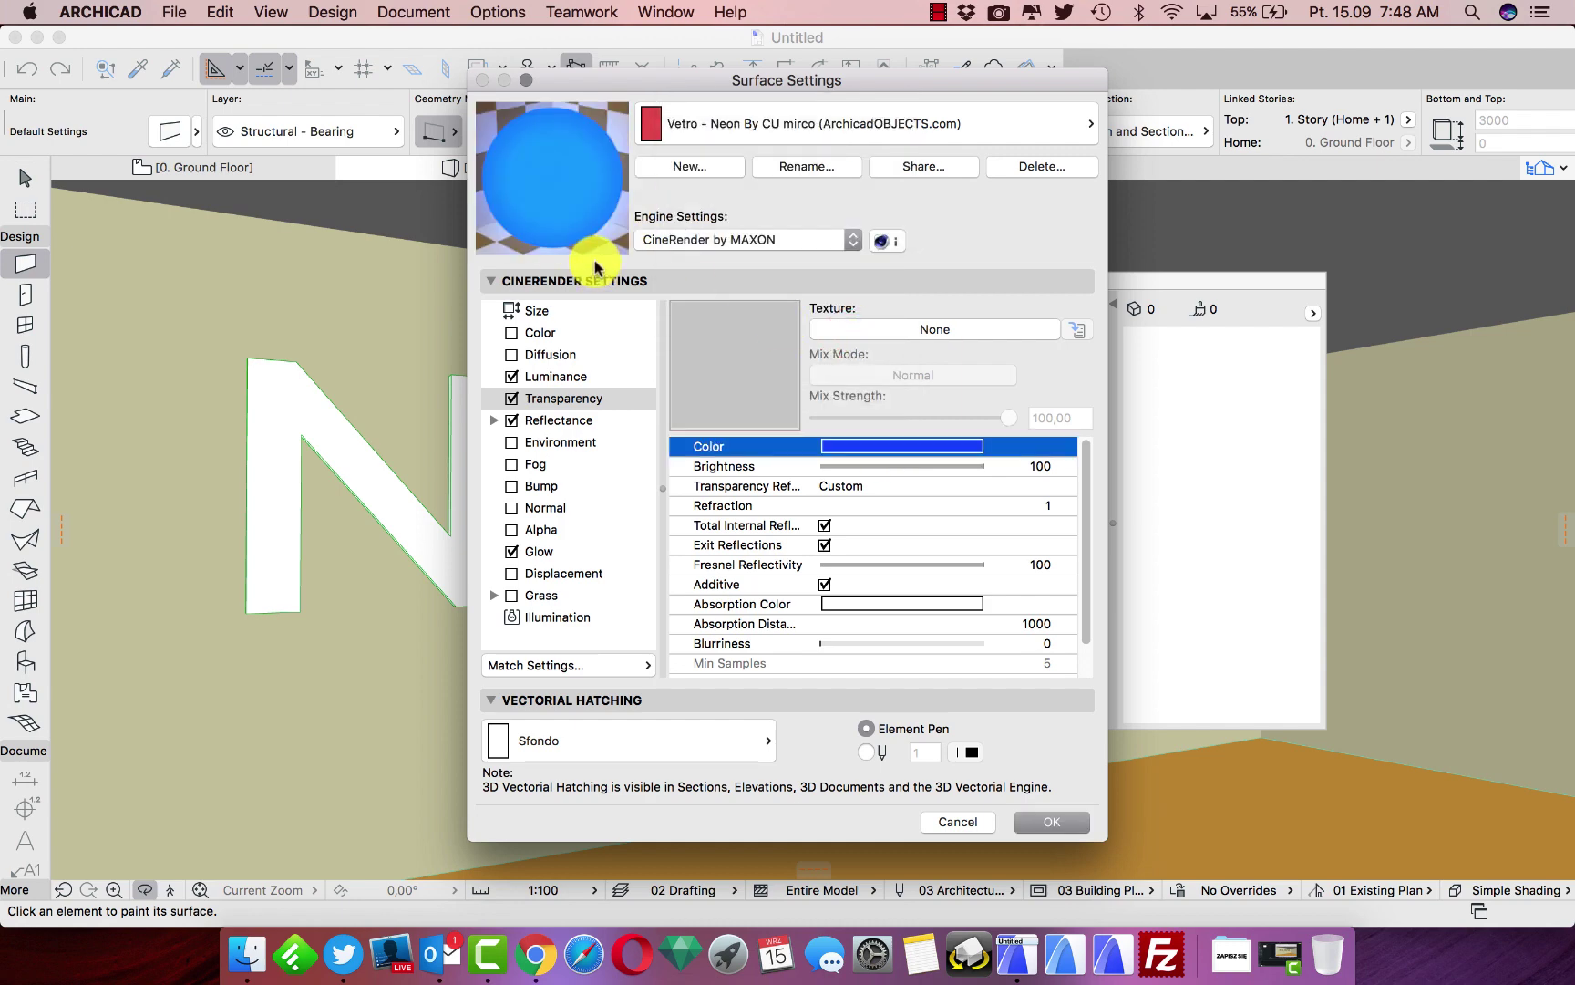
left_click(1053, 822)
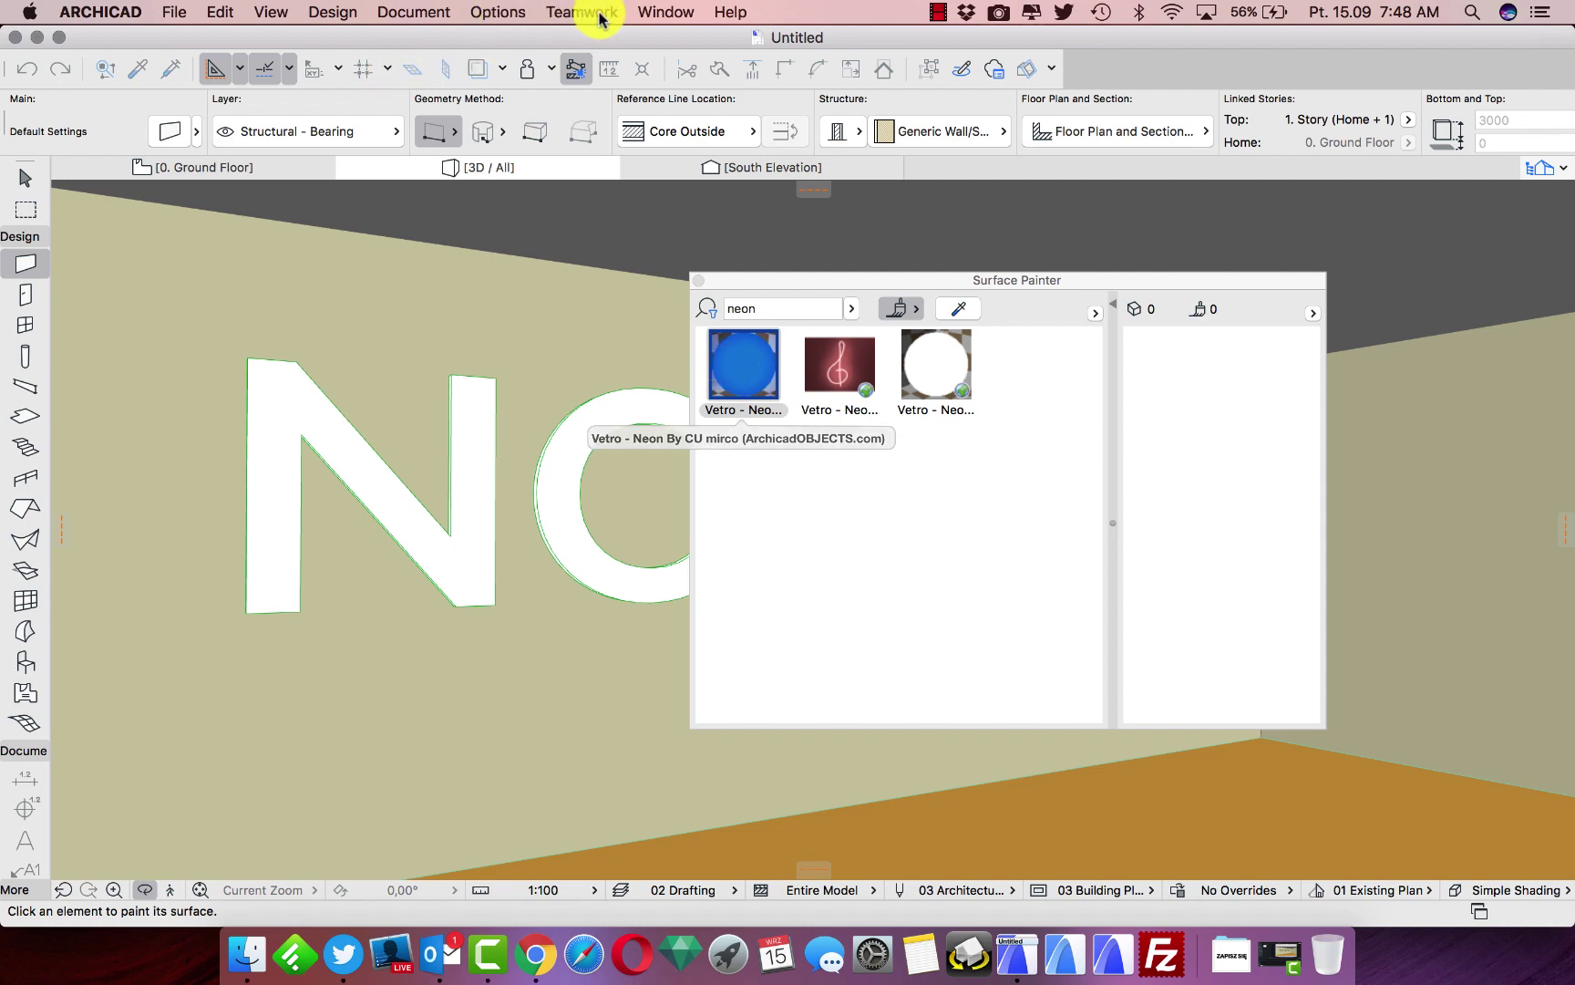
Open the Document menu to reach the Creative Imaging rendering commands
left_click(486, 14)
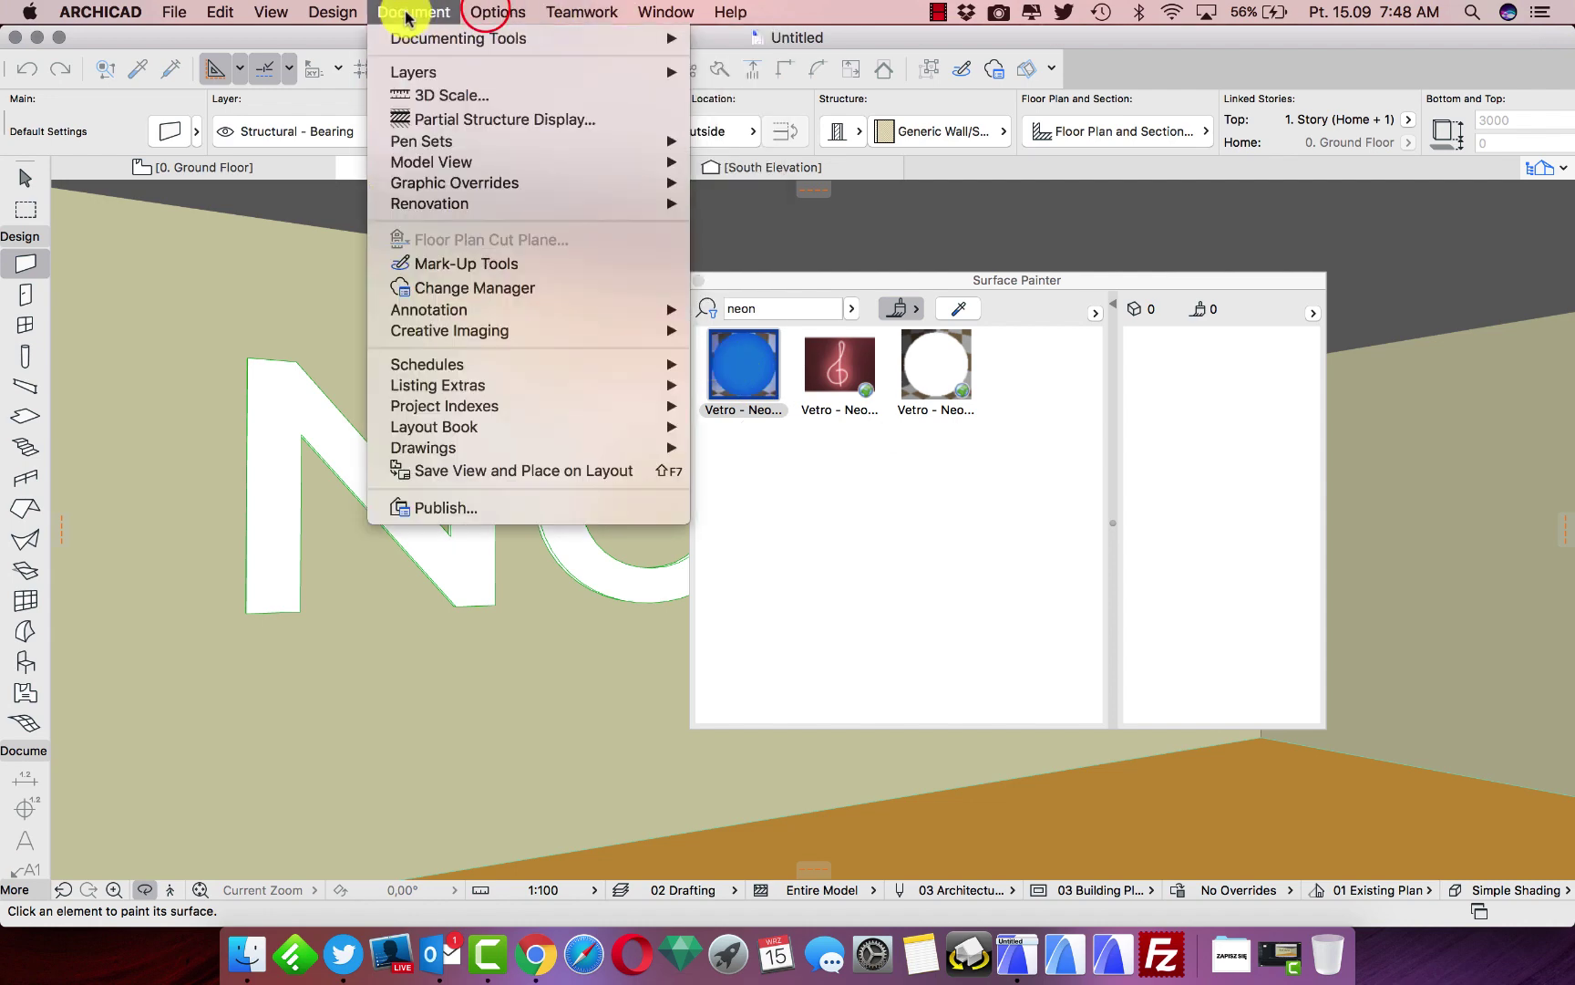
mouse_move(512, 332)
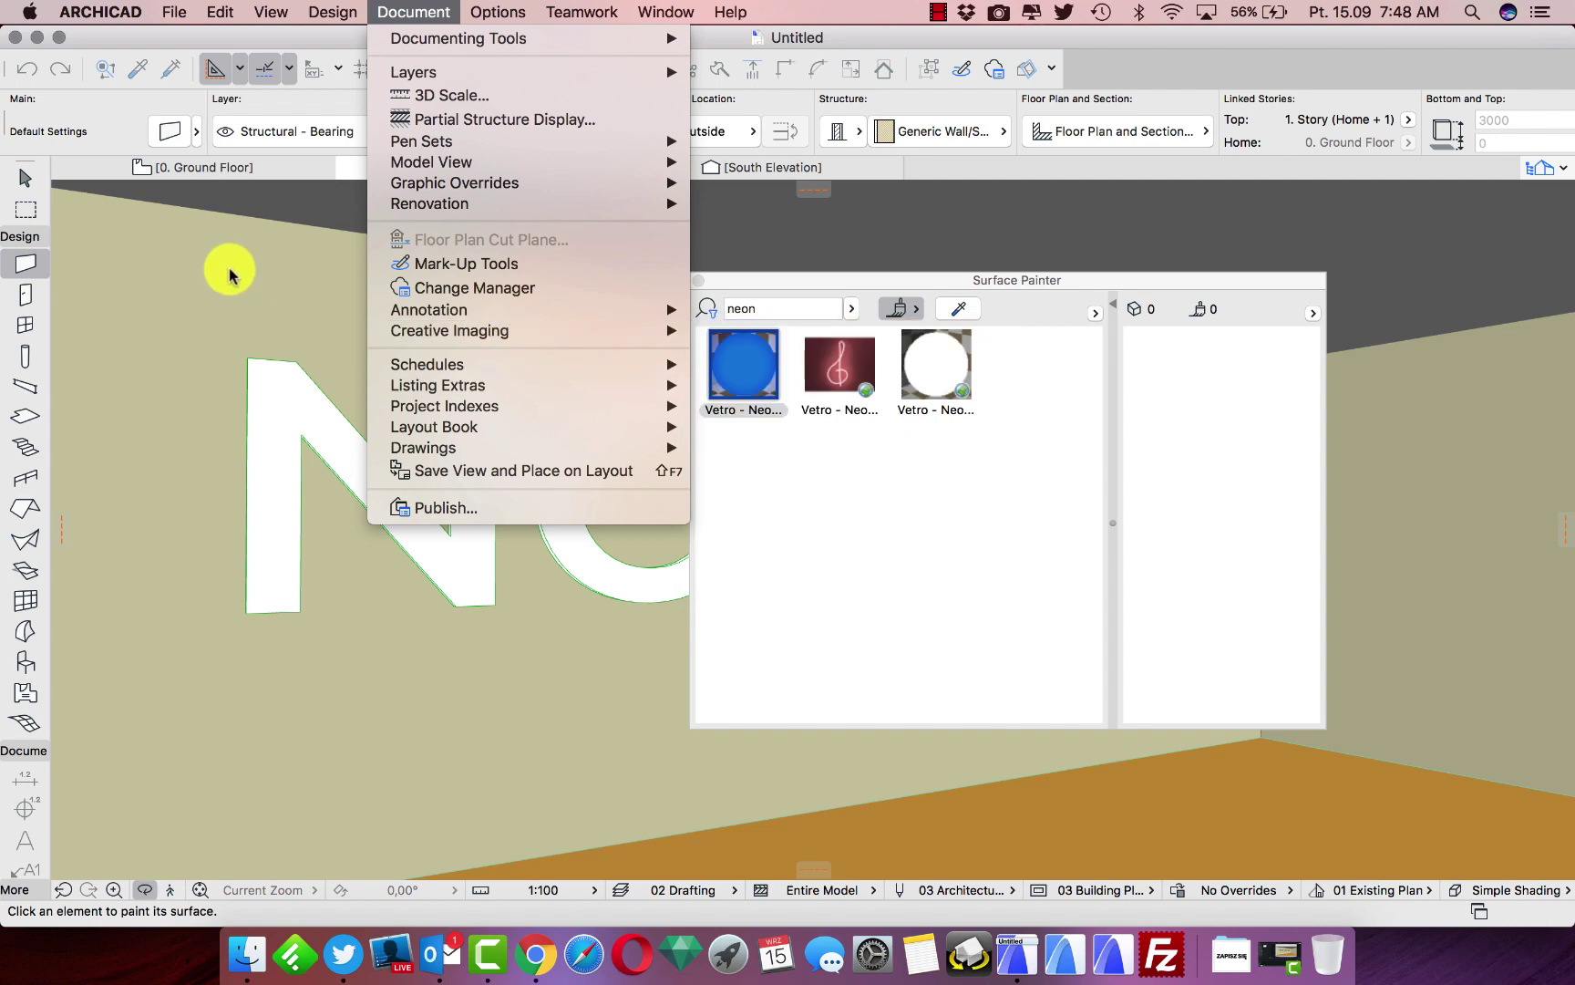